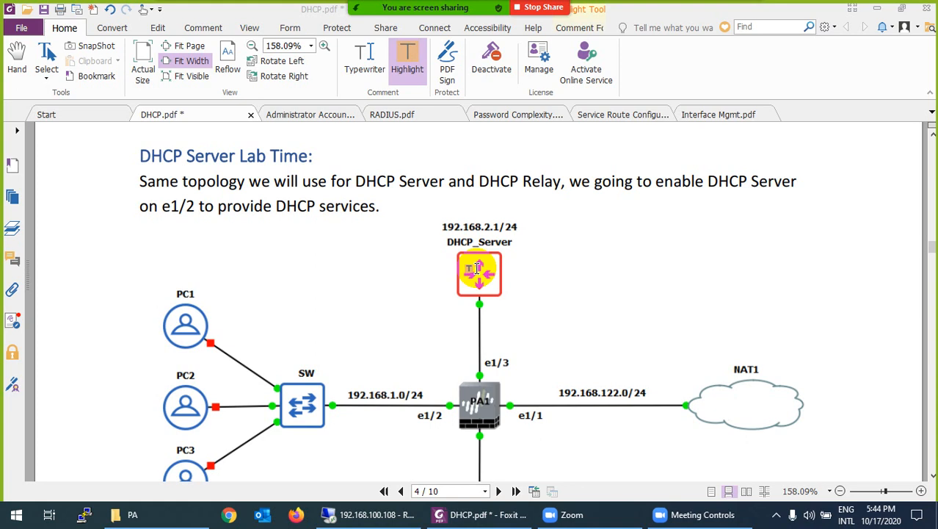
# Scroll DHCP.pdf from page 4, past the zones, interfaces, routing, NAT and policy sections, to the DHCP Server section on page 9.
pyautogui.scroll(-3, 478, 268)
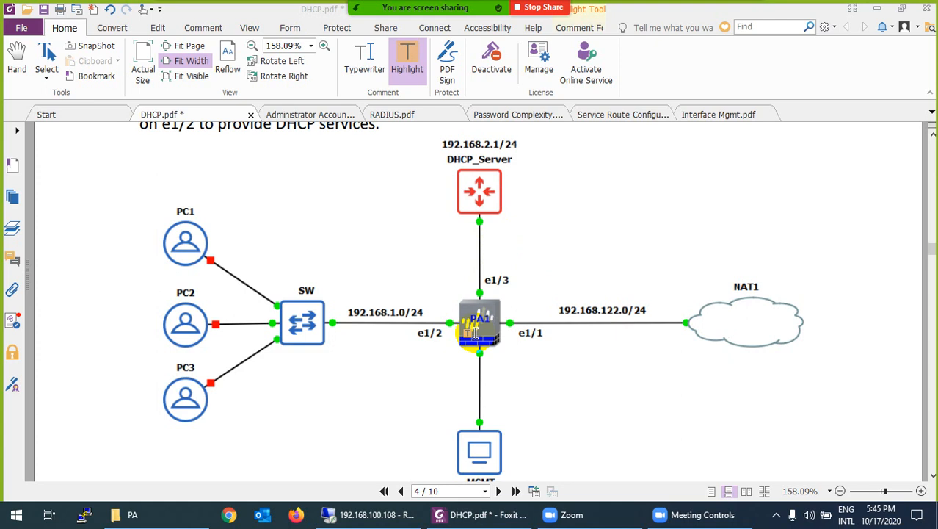
pyautogui.scroll(-3, 475, 333)
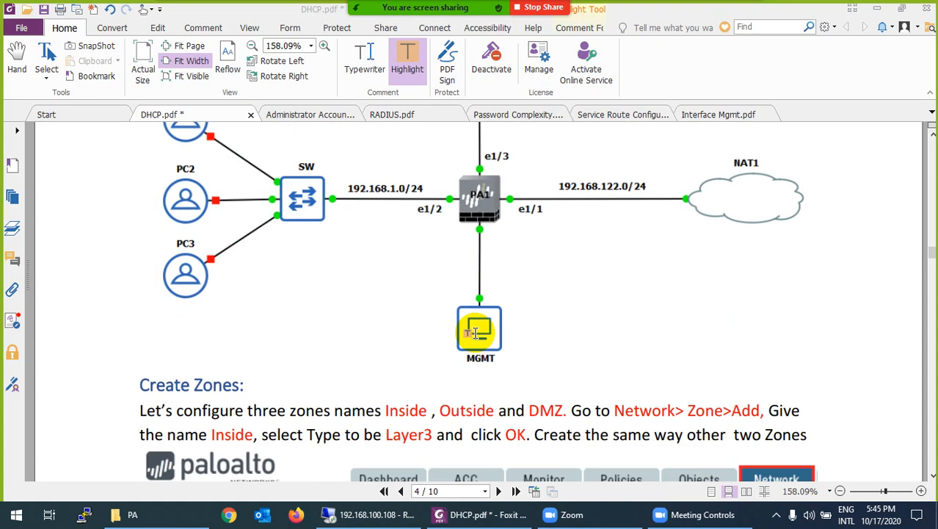
pyautogui.scroll(-3, 475, 333)
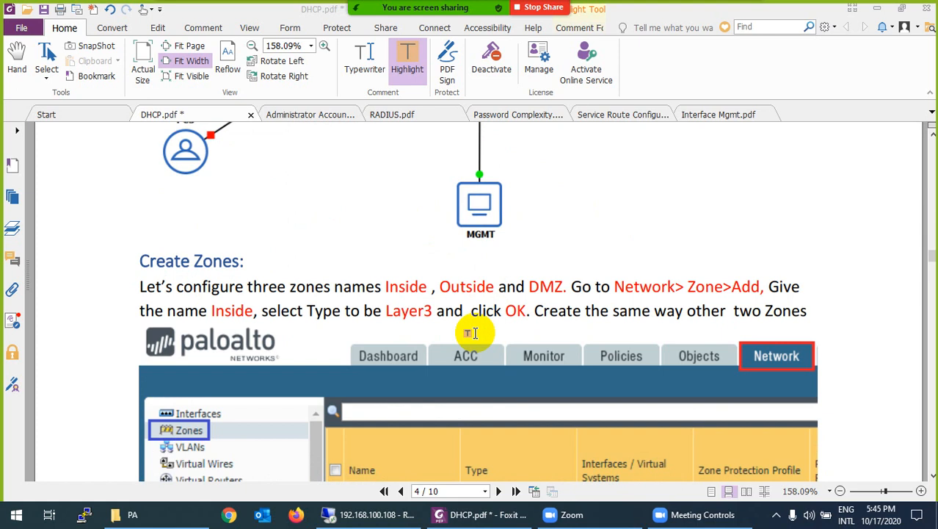
pyautogui.scroll(-8, 475, 333)
pyautogui.scroll(14, 475, 332)
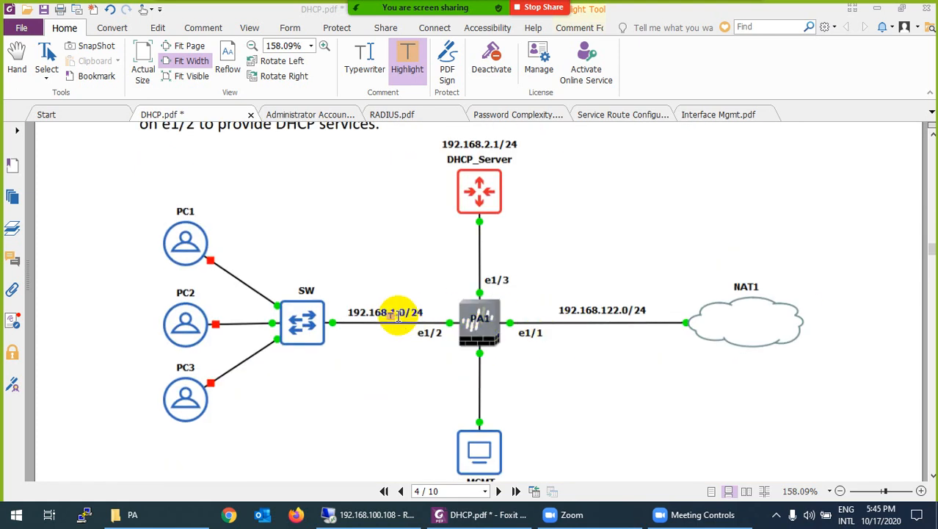
pyautogui.scroll(-14, 425, 291)
pyautogui.scroll(-2, 413, 299)
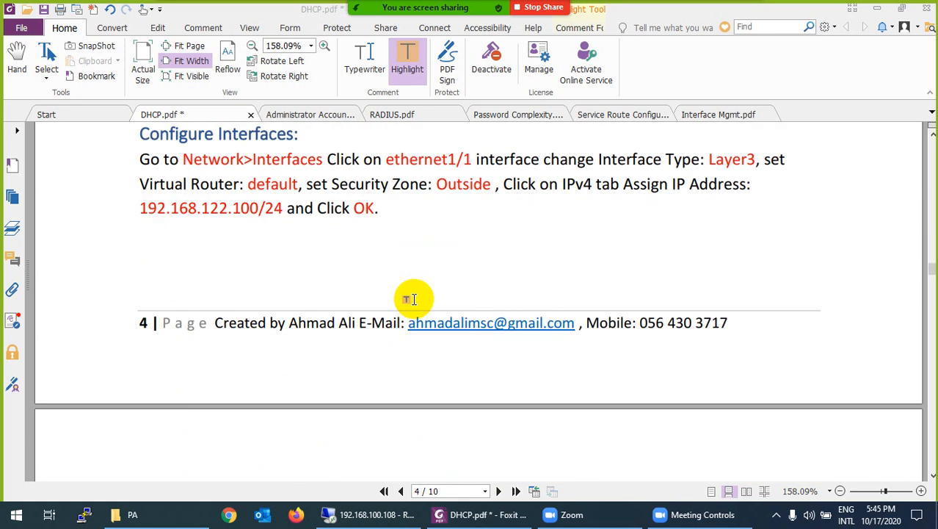
pyautogui.scroll(-12, 413, 298)
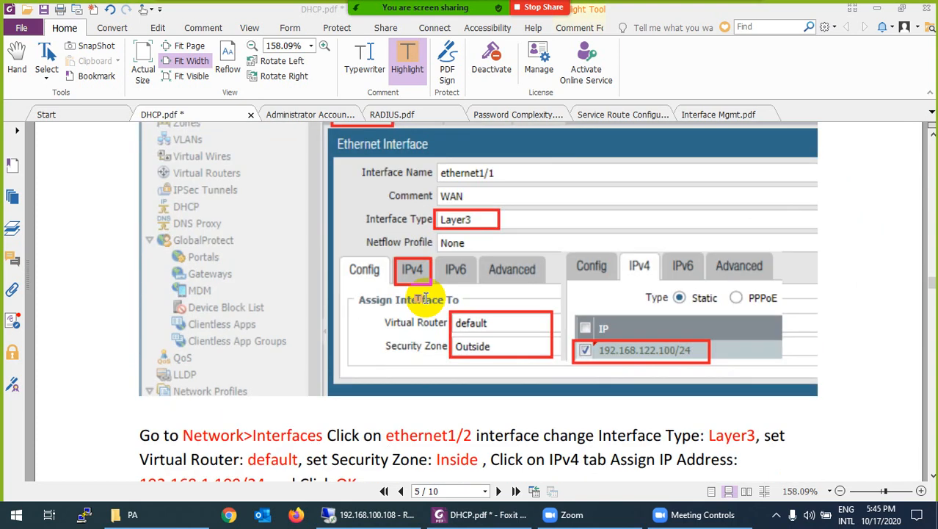
pyautogui.scroll(-15, 425, 298)
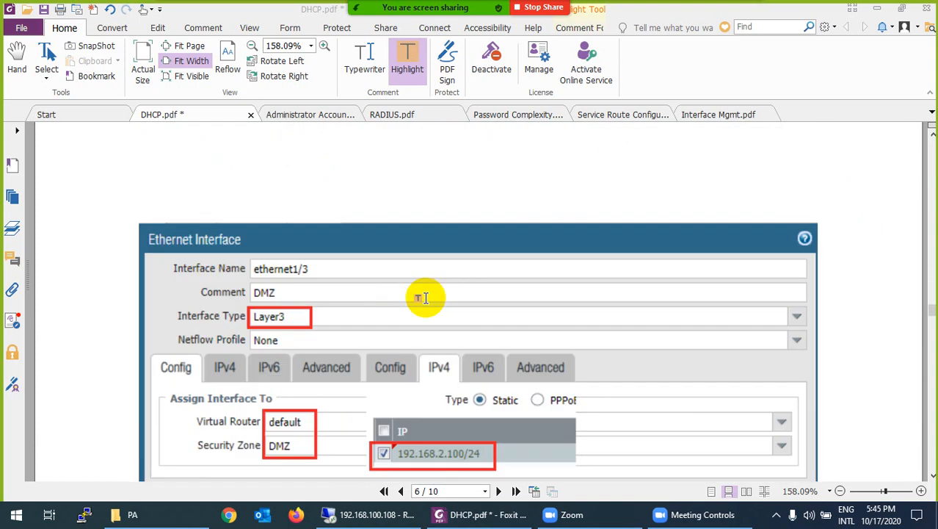
pyautogui.scroll(-2, 424, 298)
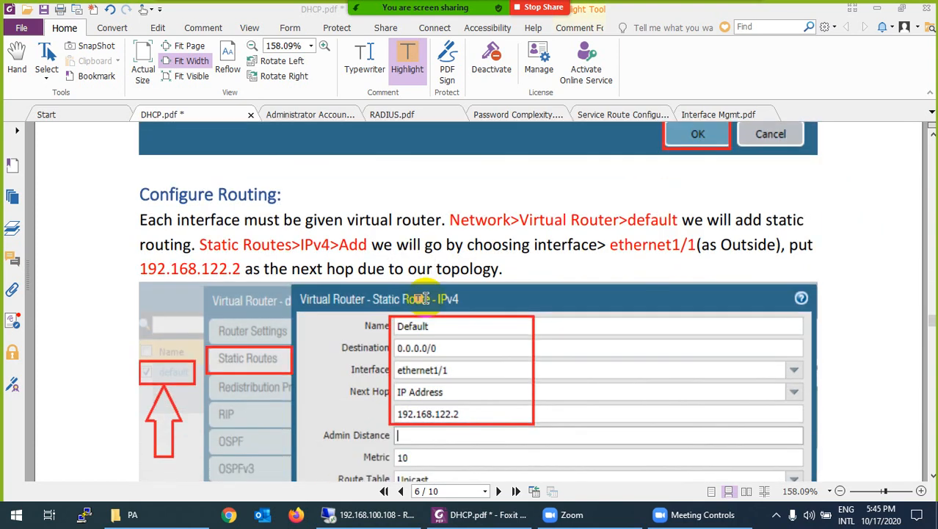
pyautogui.scroll(-4, 425, 298)
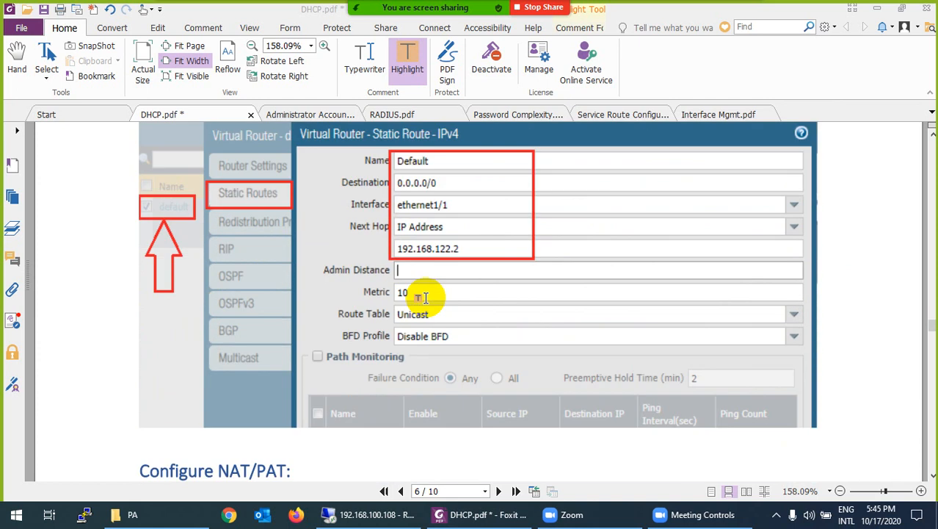
pyautogui.scroll(-7, 424, 298)
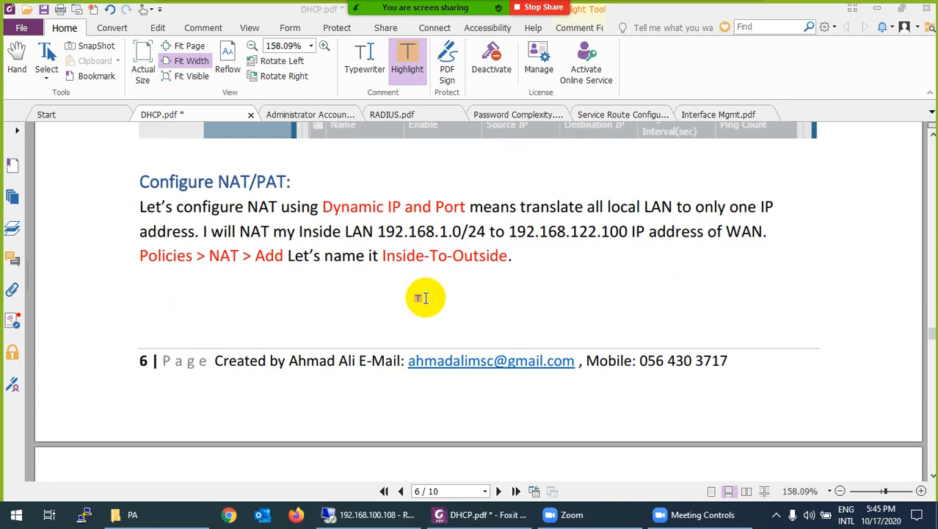
pyautogui.scroll(-10, 425, 298)
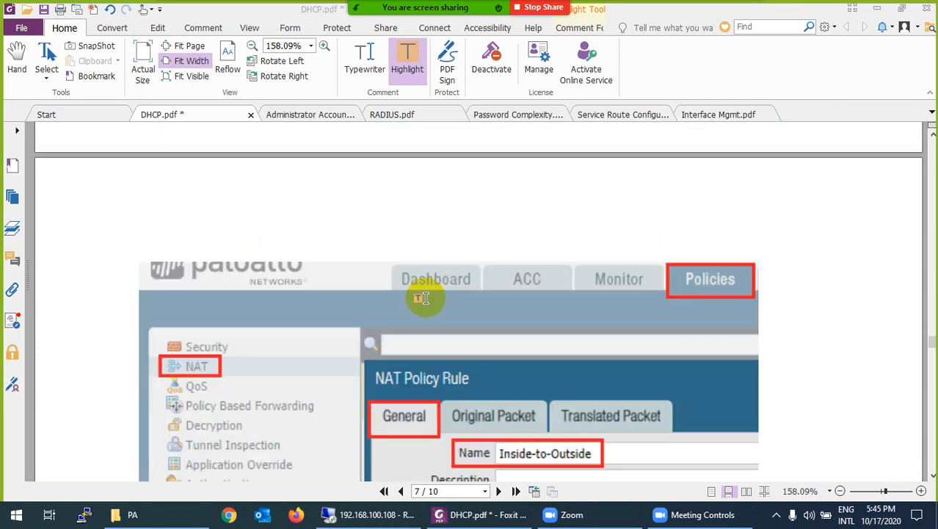
pyautogui.scroll(-20, 424, 298)
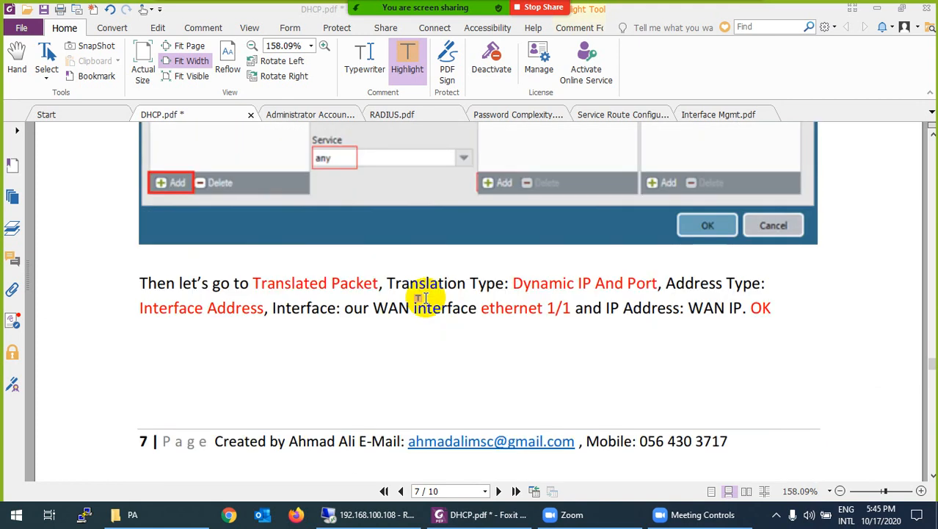
pyautogui.scroll(-5, 423, 297)
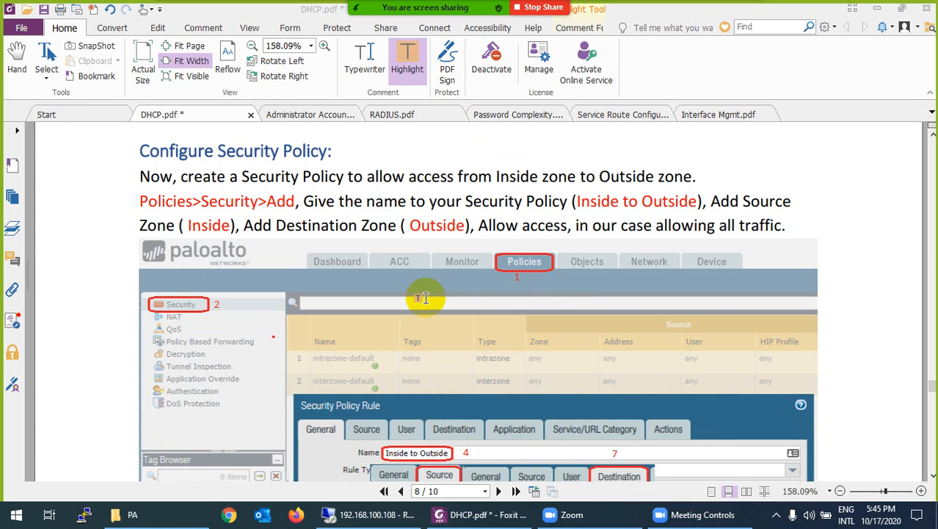
pyautogui.scroll(-20, 425, 298)
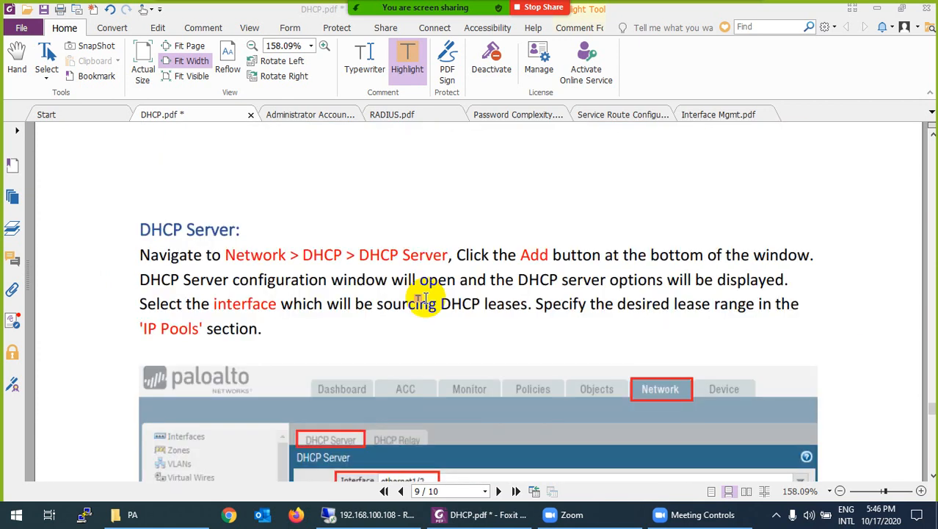
pyautogui.scroll(-3, 424, 298)
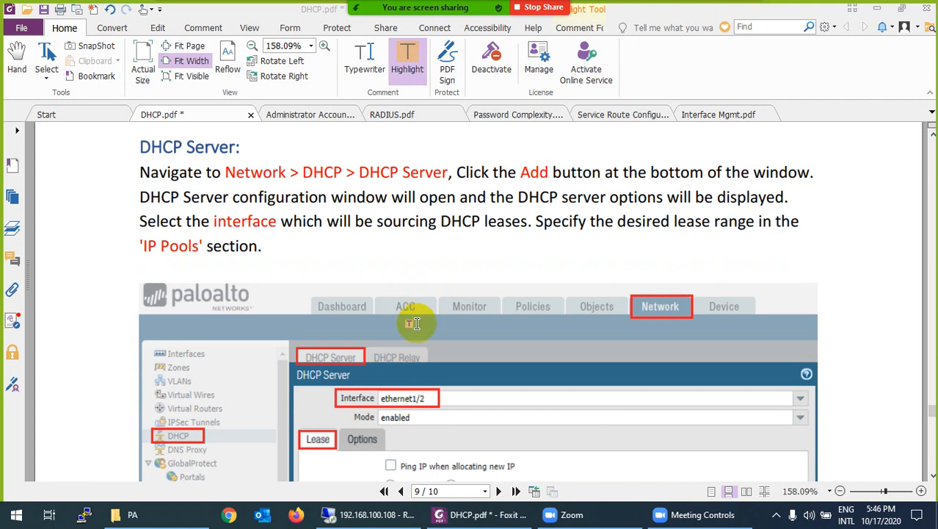
# Sign in to the remote machine with the account password to reach the EVE-NG PA-DHCP topology.
pyautogui.click(370, 517)
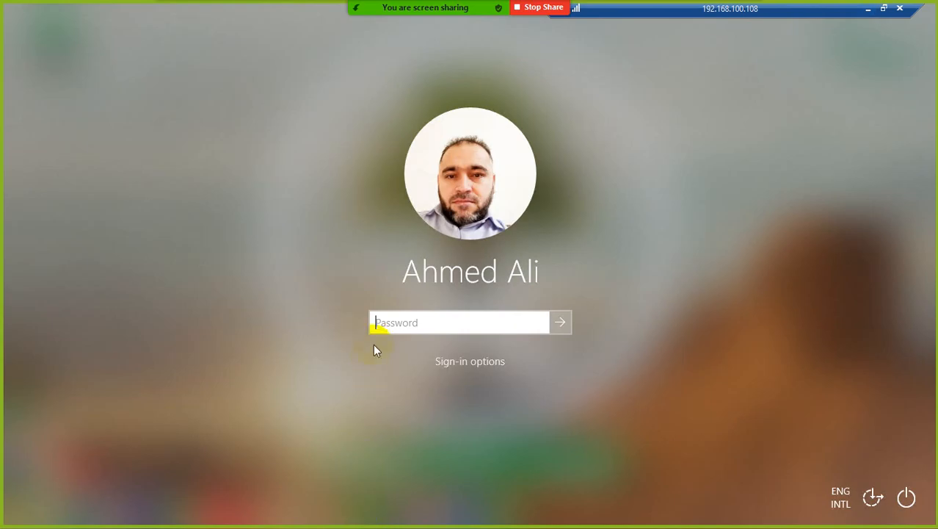
pyautogui.write('•')
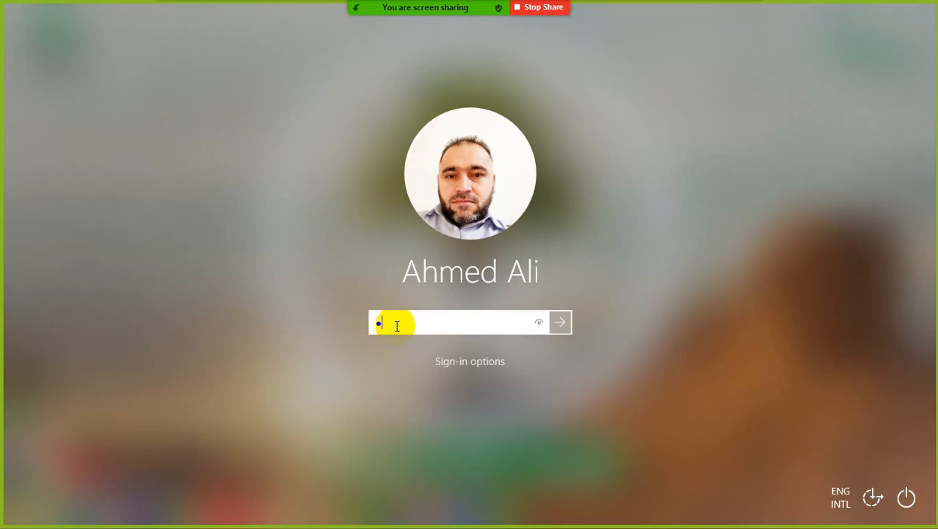
pyautogui.press('BackSpace')
pyautogui.write('•••••••••')
pyautogui.press('Return')
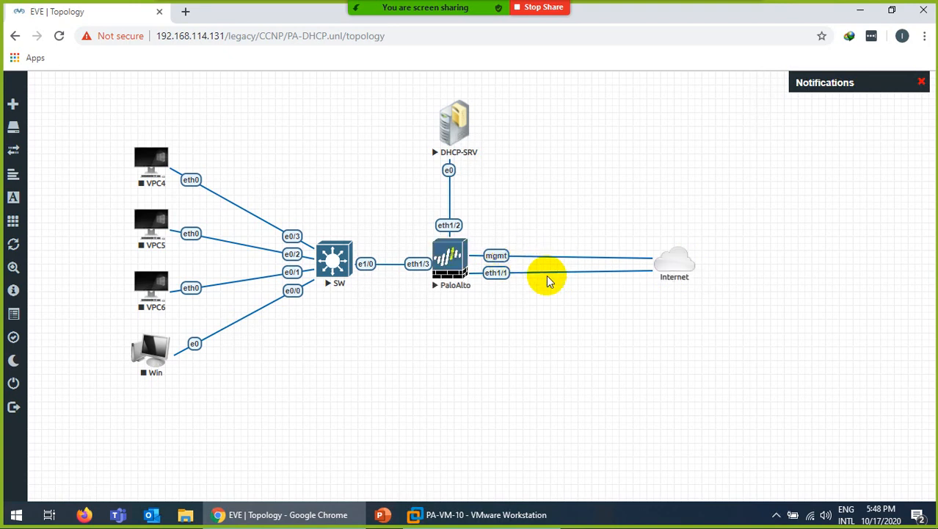
# Add a red '192.168.114.0/24' text label and place it beside the PaloAlto–Internet links.
pyautogui.rightClick(552, 339)
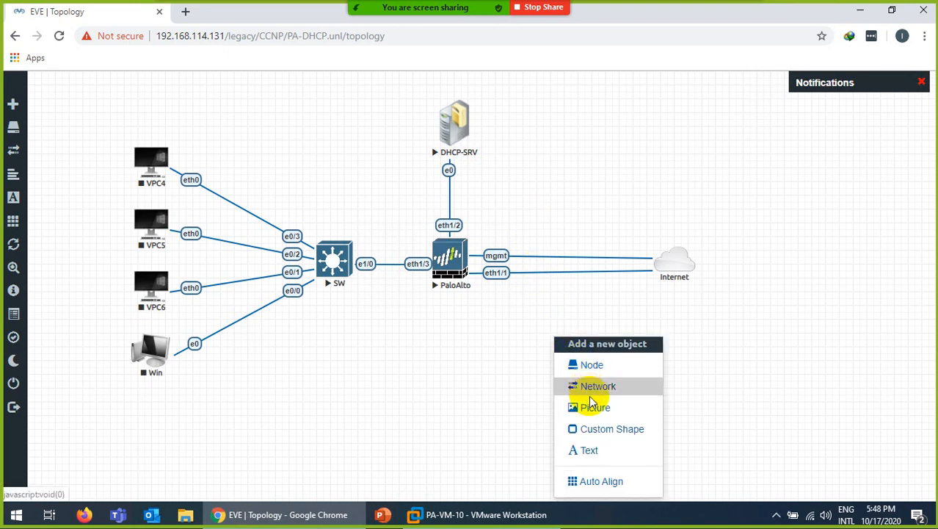
pyautogui.click(589, 449)
pyautogui.write('19')
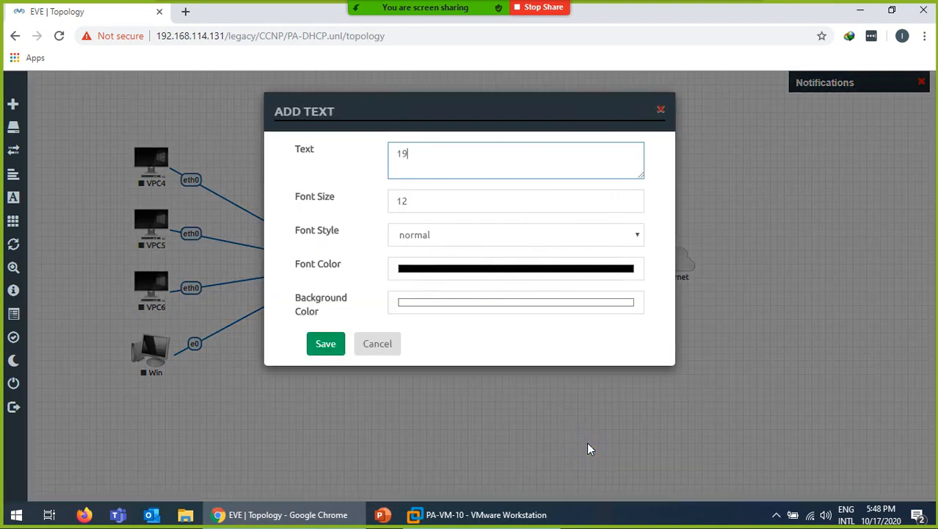
pyautogui.write('2.168.114.0/24')
pyautogui.click(423, 266)
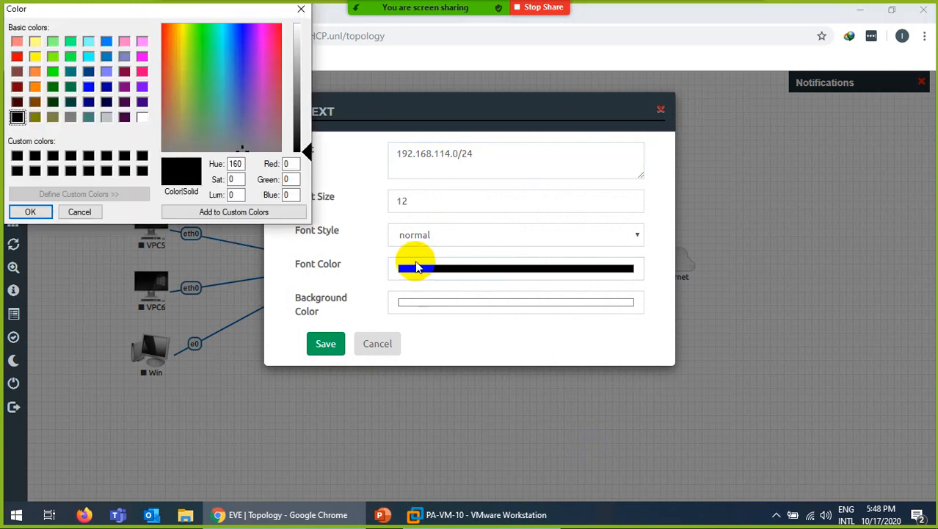
pyautogui.click(16, 57)
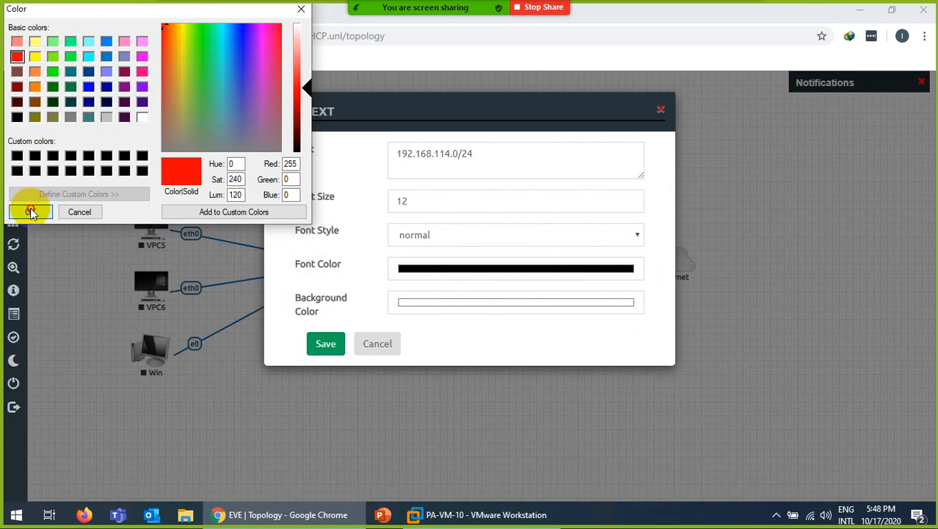
pyautogui.click(31, 211)
pyautogui.click(325, 345)
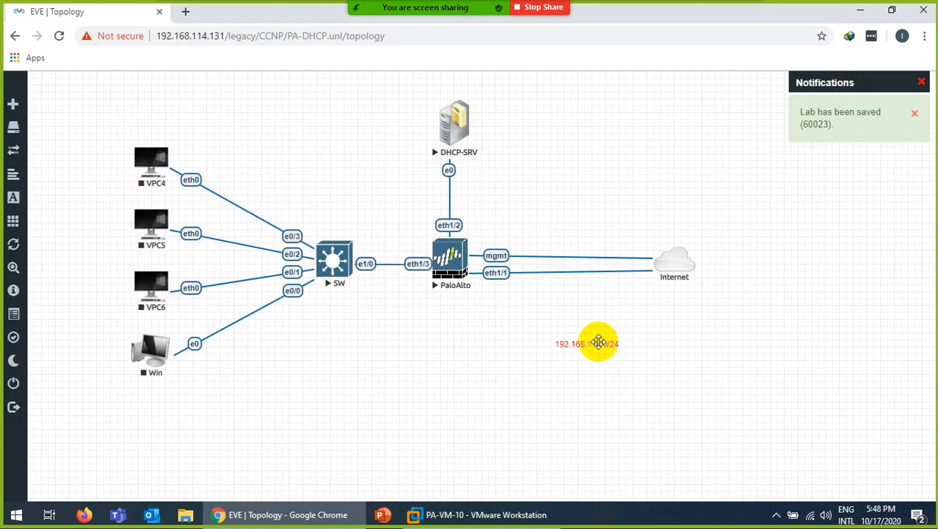
pyautogui.moveTo(591, 346); pyautogui.dragTo(586, 288)
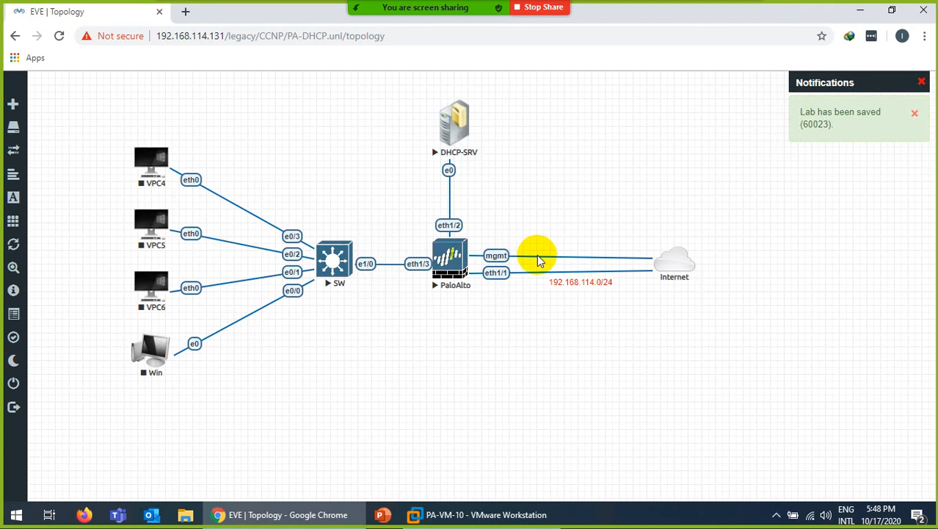
# Duplicate the subnet label below the SW switch and edit it to read 192.168.1.0/24.
pyautogui.rightClick(574, 279)
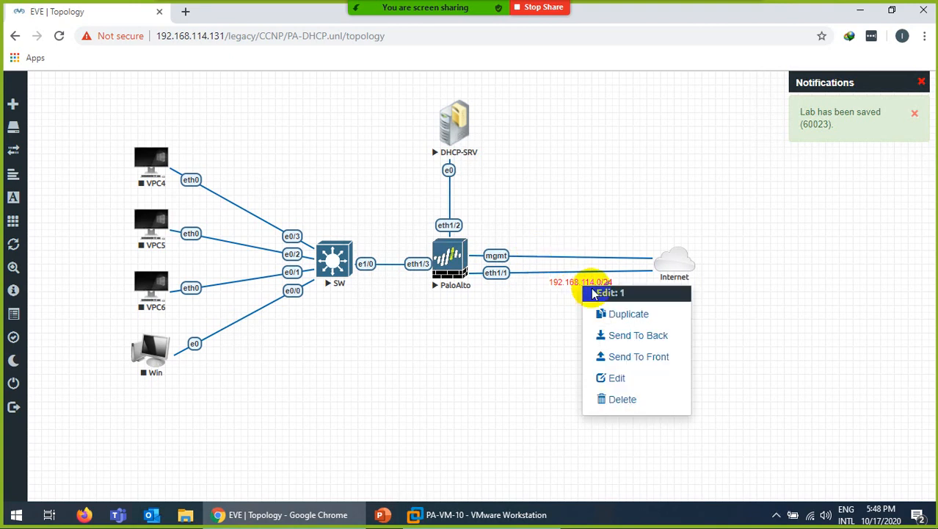
pyautogui.click(609, 317)
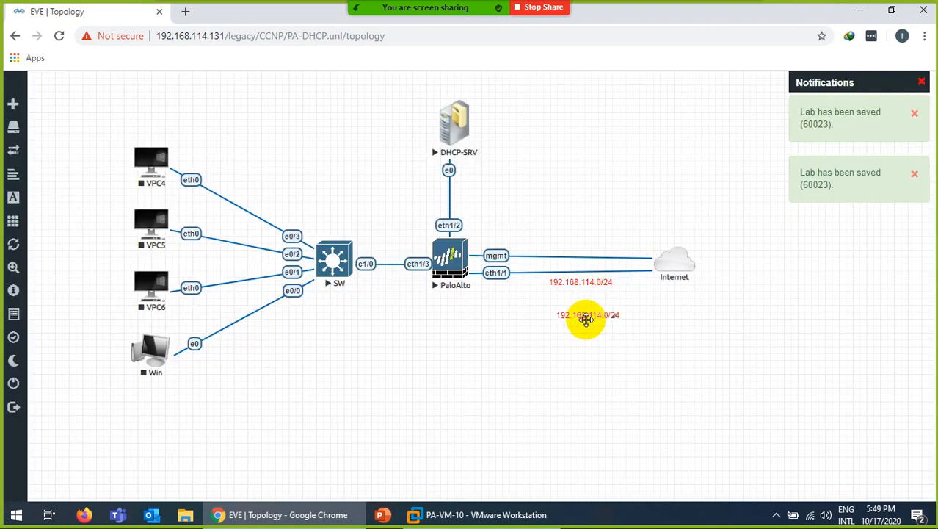
pyautogui.moveTo(587, 321); pyautogui.dragTo(335, 326)
pyautogui.doubleClick(334, 323)
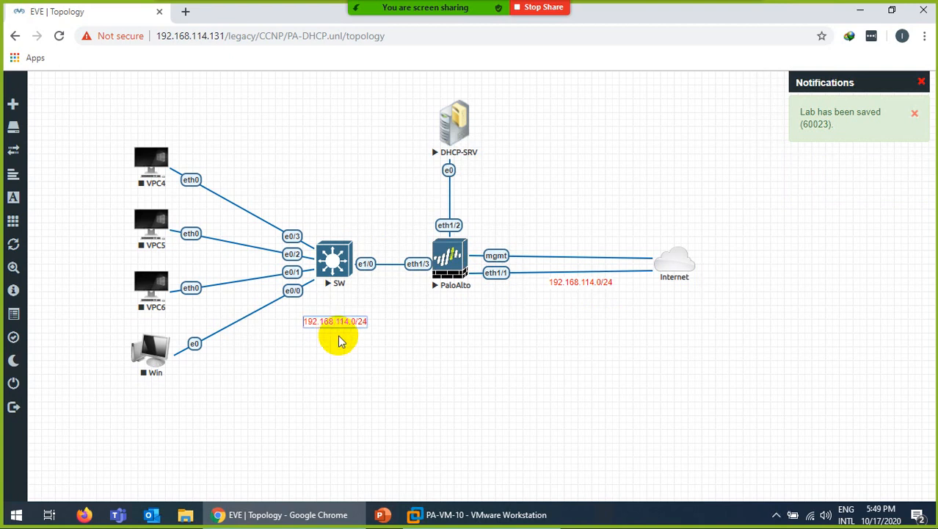
pyautogui.write('1')
pyautogui.press('Delete')
pyautogui.press('Delete')
pyautogui.press('Delete')
pyautogui.click(336, 343)
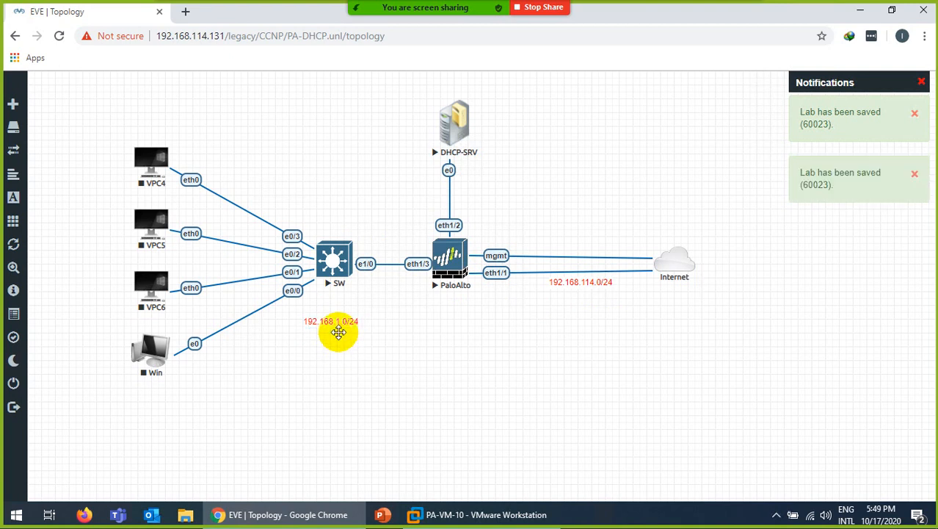
# Duplicate that label beside the DHCP-SRV link and change it to 192.168.2.0/24.
pyautogui.rightClick(338, 321)
pyautogui.click(360, 351)
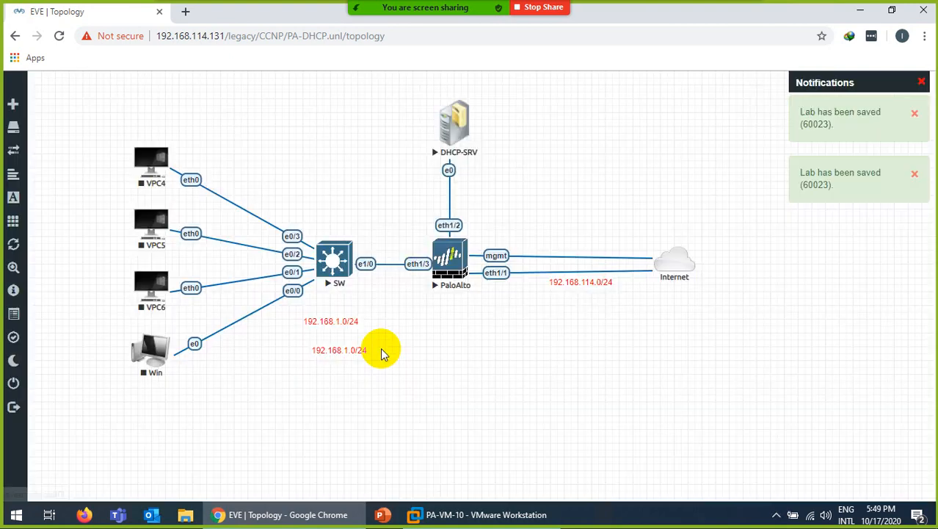
pyautogui.moveTo(328, 350); pyautogui.dragTo(477, 189)
pyautogui.press('Right')
pyautogui.press('Right')
pyautogui.press('Right')
pyautogui.press('Right')
pyautogui.press('Right')
pyautogui.press('Right')
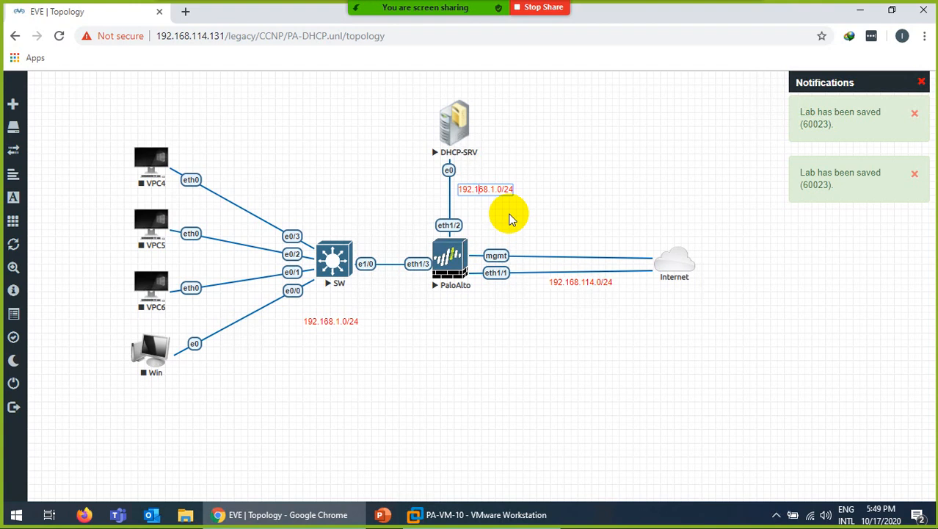
pyautogui.press('Delete')
pyautogui.write('2')
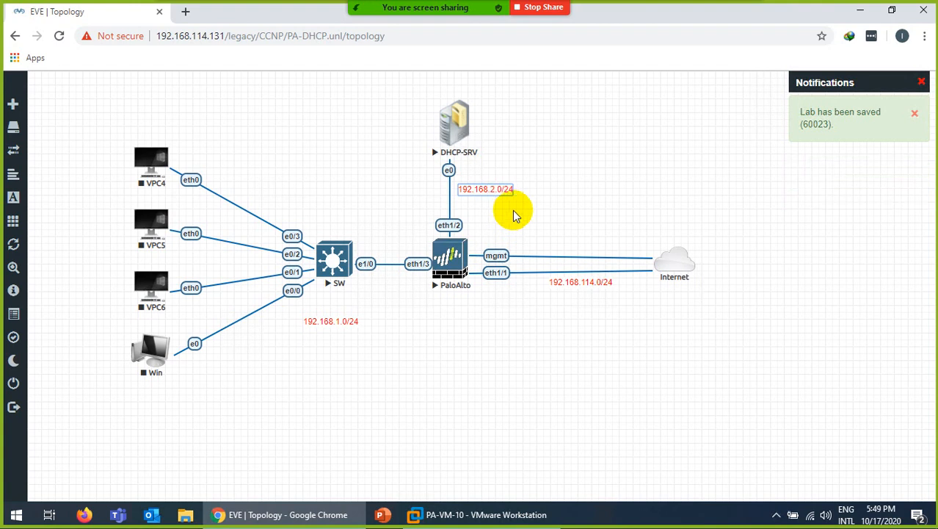
pyautogui.click(528, 177)
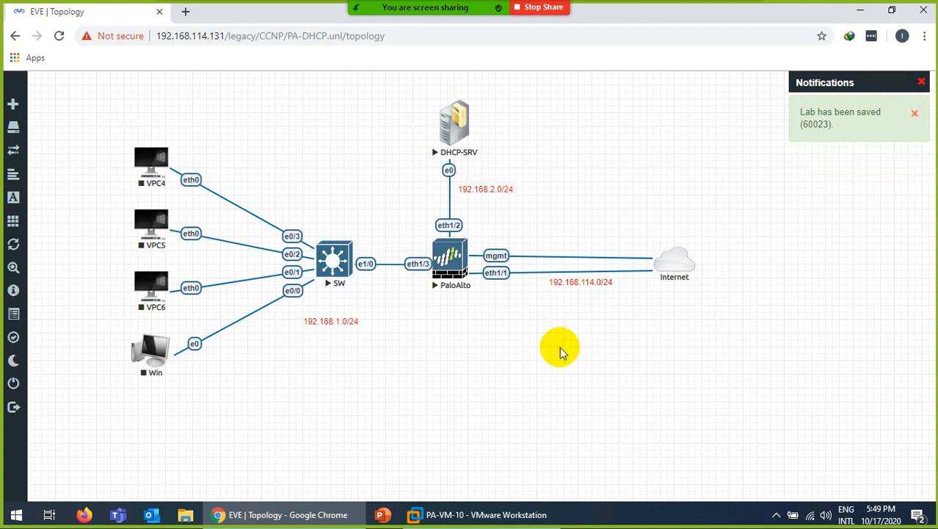
# Duplicate the 192.168.2.0/24 label, change it to 192.168.2.1 and center it above DHCP-SRV.
pyautogui.rightClick(503, 191)
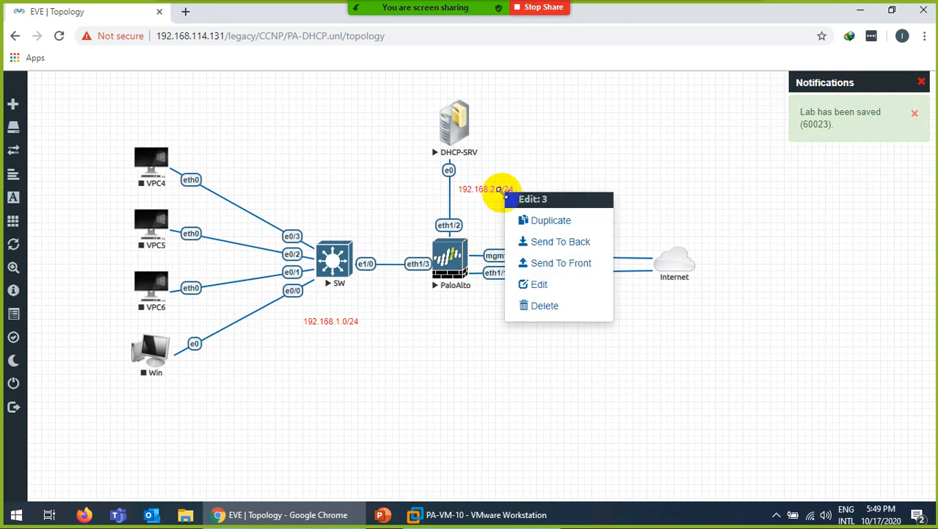
pyautogui.click(527, 221)
pyautogui.moveTo(525, 218); pyautogui.dragTo(464, 86)
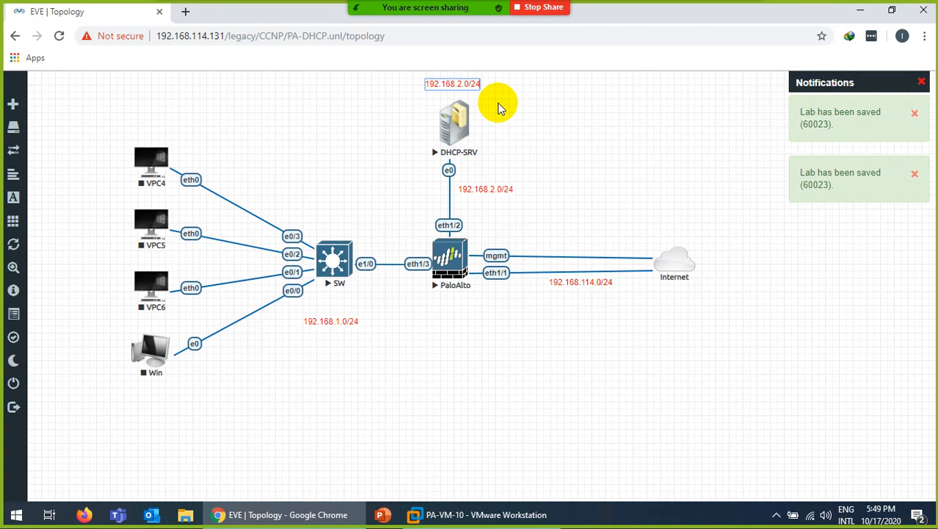
pyautogui.press('BackSpace')
pyautogui.press('BackSpace')
pyautogui.press('BackSpace')
pyautogui.press('BackSpace')
pyautogui.write('1')
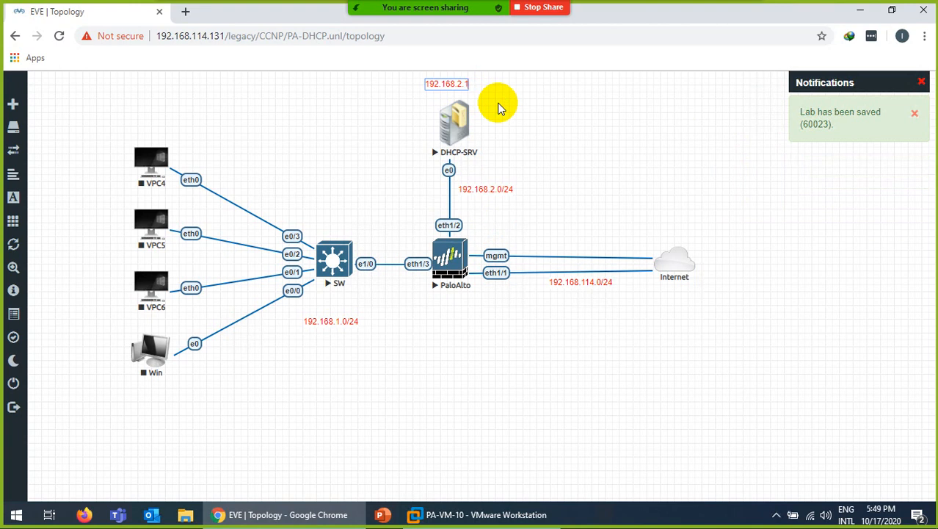
pyautogui.click(379, 111)
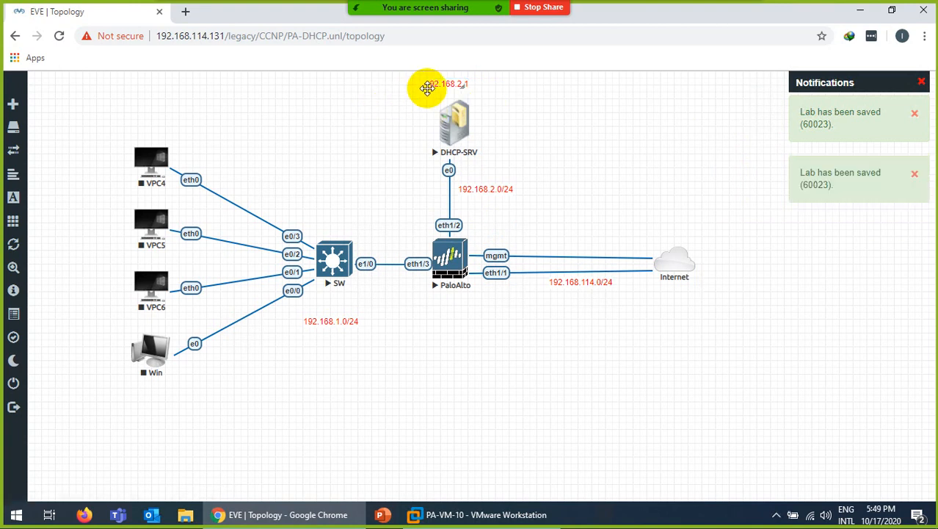
pyautogui.moveTo(433, 84); pyautogui.dragTo(450, 87)
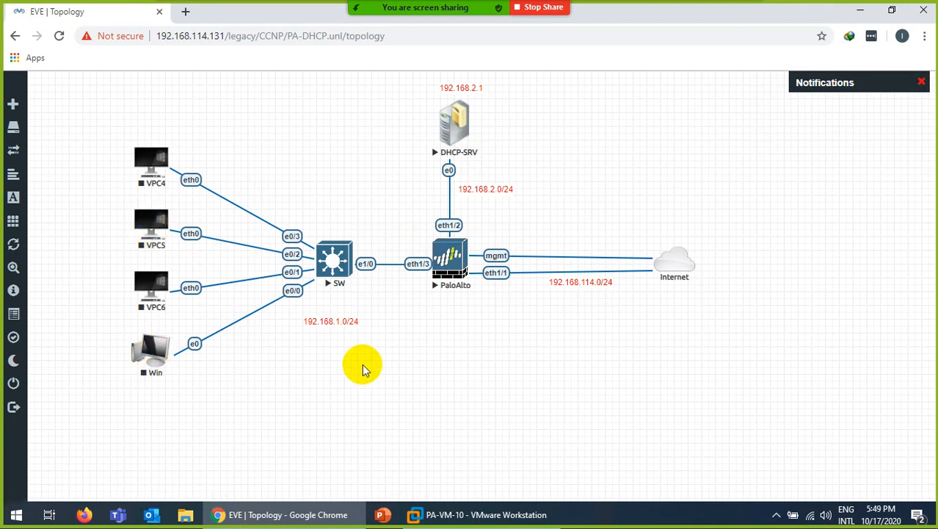
# Start the Win machine and add a large red 'Inside' label above the SW switch.
pyautogui.rightClick(145, 345)
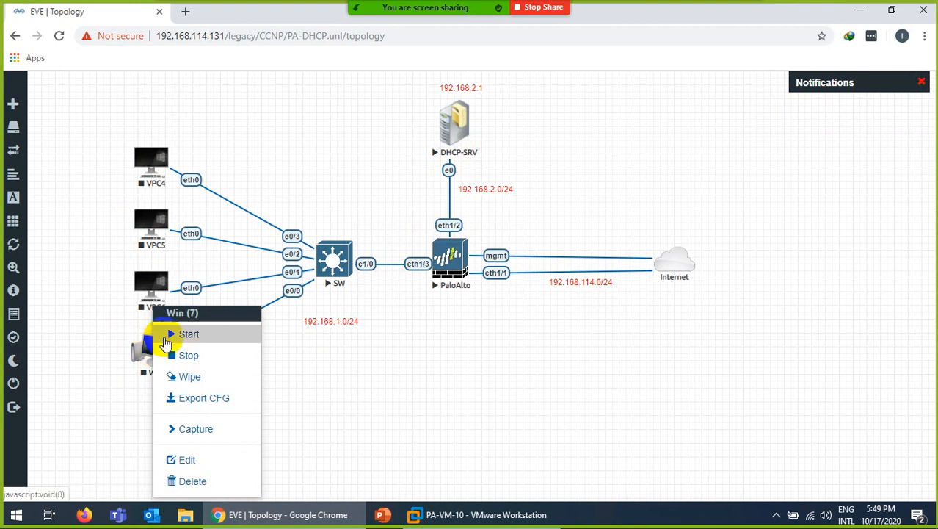
pyautogui.click(187, 334)
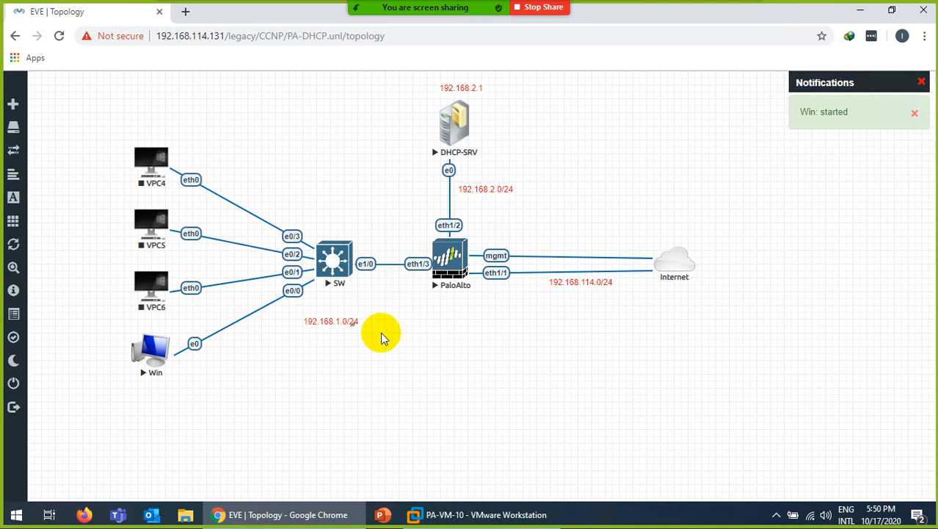
pyautogui.rightClick(318, 327)
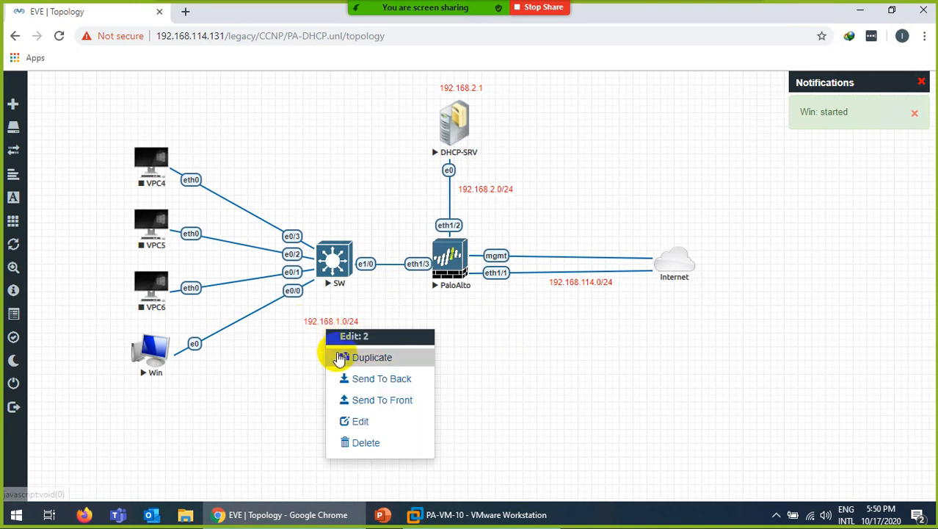
pyautogui.click(341, 356)
pyautogui.doubleClick(336, 349)
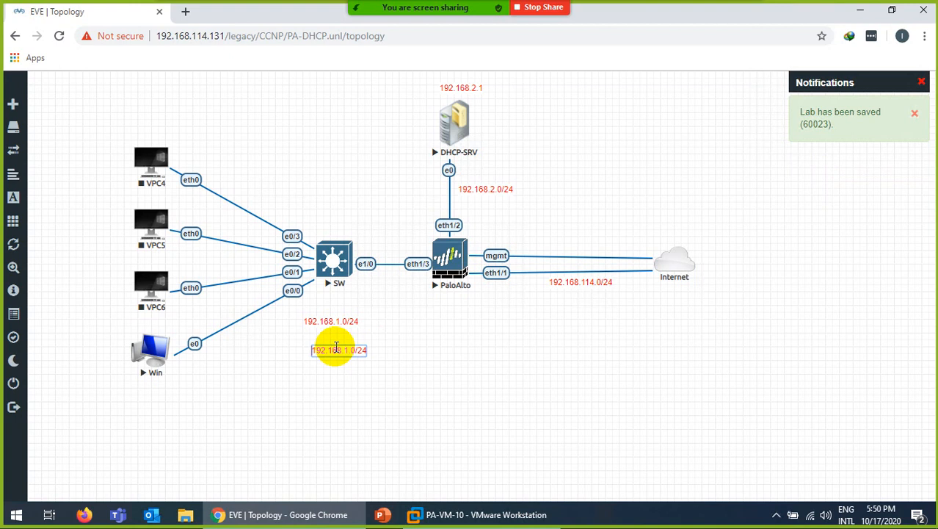
pyautogui.press('Delete')
pyautogui.press('Delete')
pyautogui.press('Delete')
pyautogui.press('Delete')
pyautogui.press('Delete')
pyautogui.press('Delete')
pyautogui.press('Delete')
pyautogui.press('Delete')
pyautogui.press('Delete')
pyautogui.press('Delete')
pyautogui.press('Delete')
pyautogui.press('Delete')
pyautogui.press('Delete')
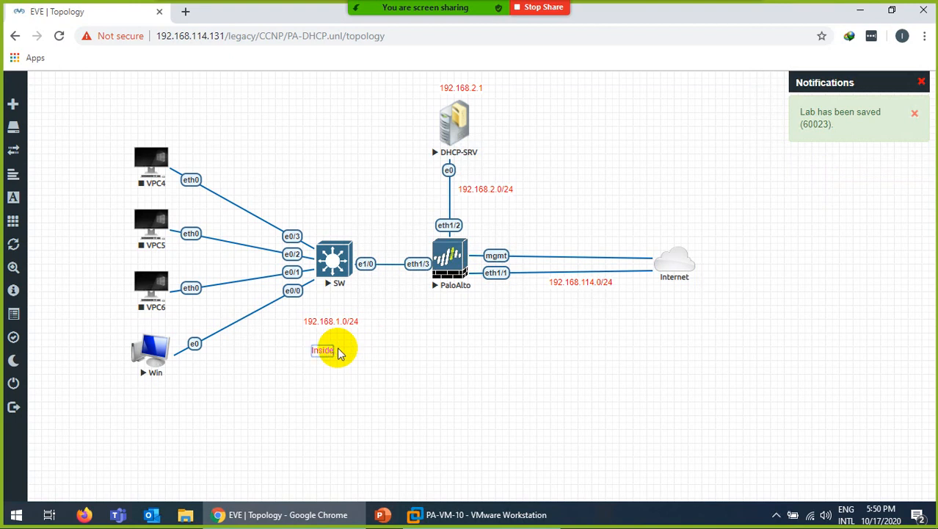
pyautogui.click(315, 381)
pyautogui.moveTo(331, 354); pyautogui.dragTo(675, 222)
# Duplicate the Inside label above the Internet cloud and rename it 'outside'.
pyautogui.rightClick(334, 219)
pyautogui.click(368, 248)
pyautogui.doubleClick(682, 223)
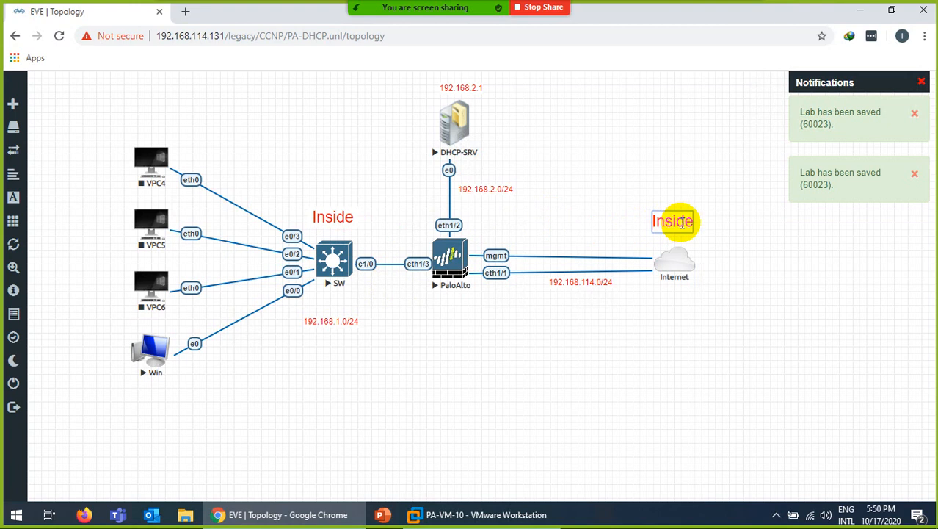
pyautogui.press('Delete')
pyautogui.press('Delete')
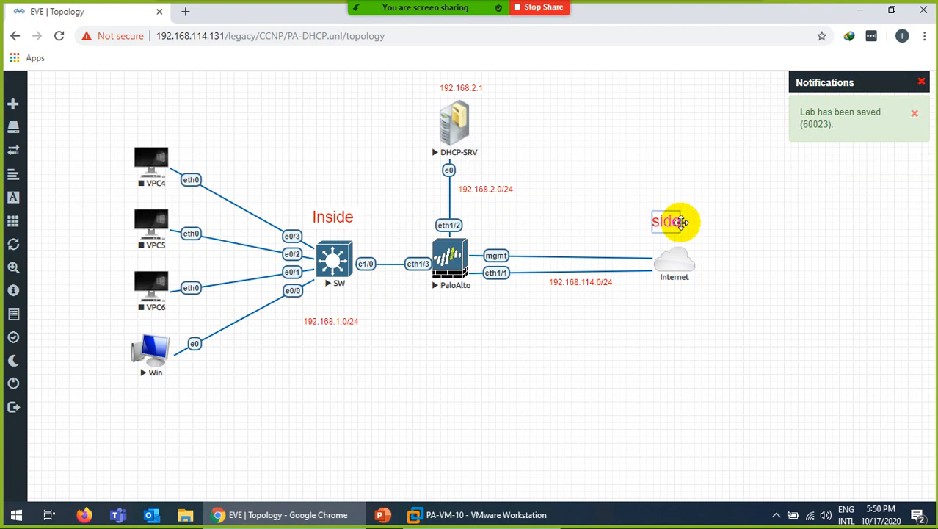
pyautogui.write('out')
pyautogui.click(661, 174)
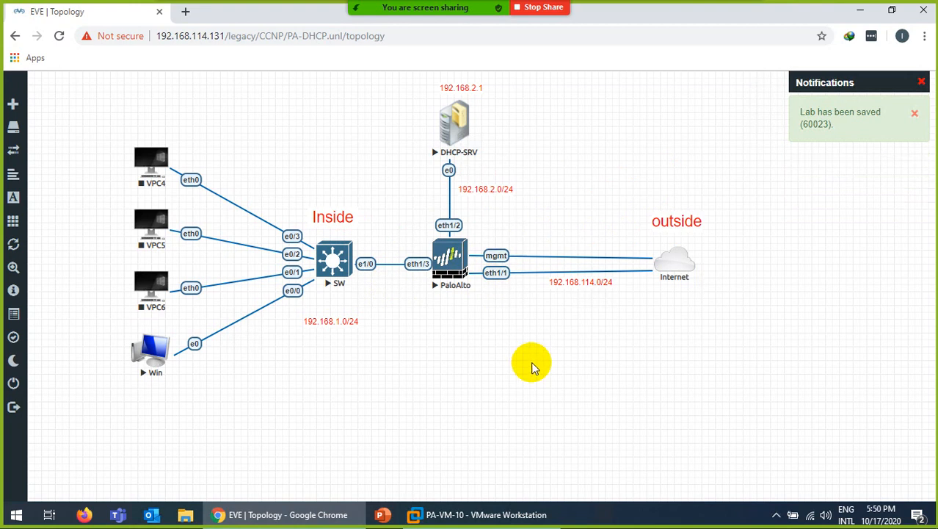
# Log in to the PaloAlto console, set a new admin password, and confirm management IP 192.168.114.135.
pyautogui.click(449, 259)
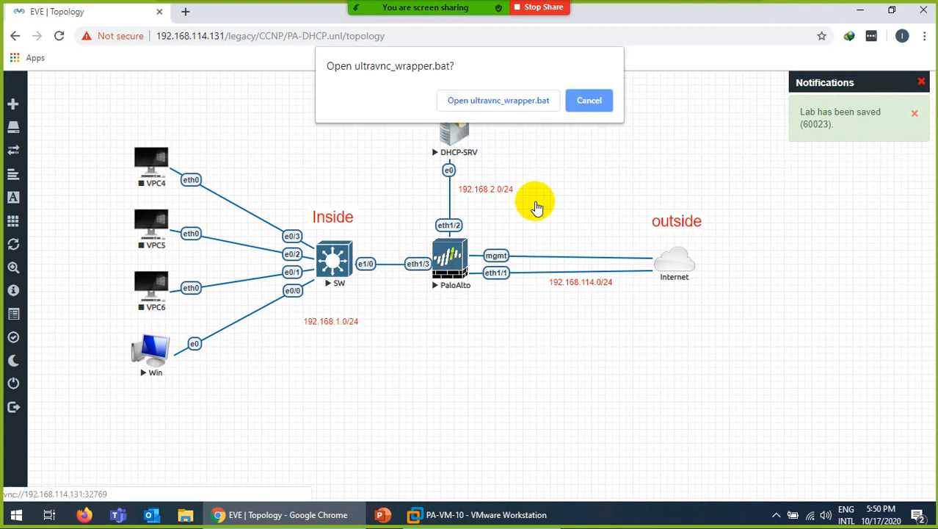
pyautogui.click(517, 106)
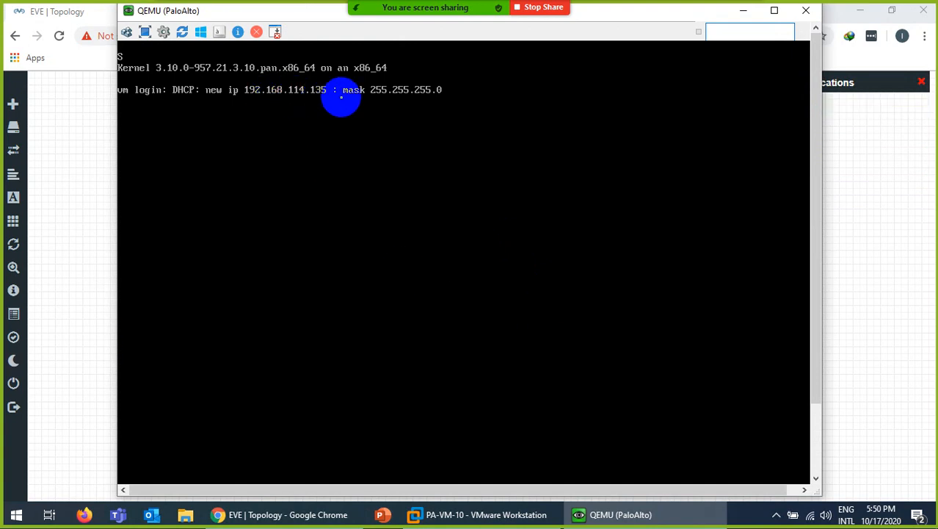
pyautogui.press('Return')
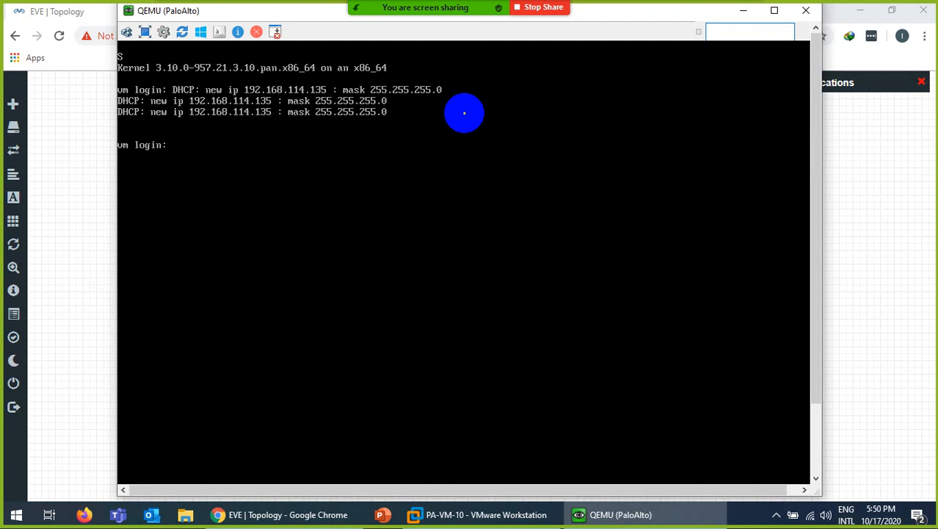
pyautogui.press('Return')
pyautogui.press('Return')
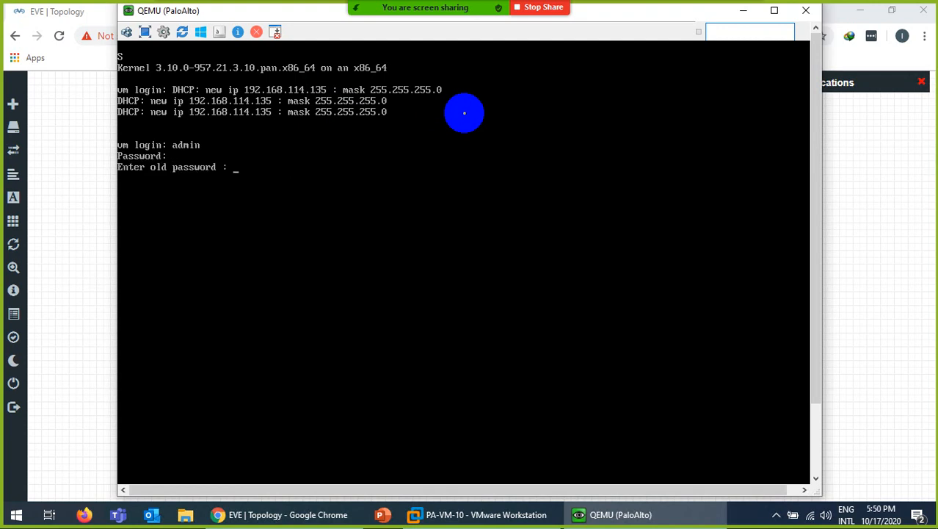
pyautogui.press('Return')
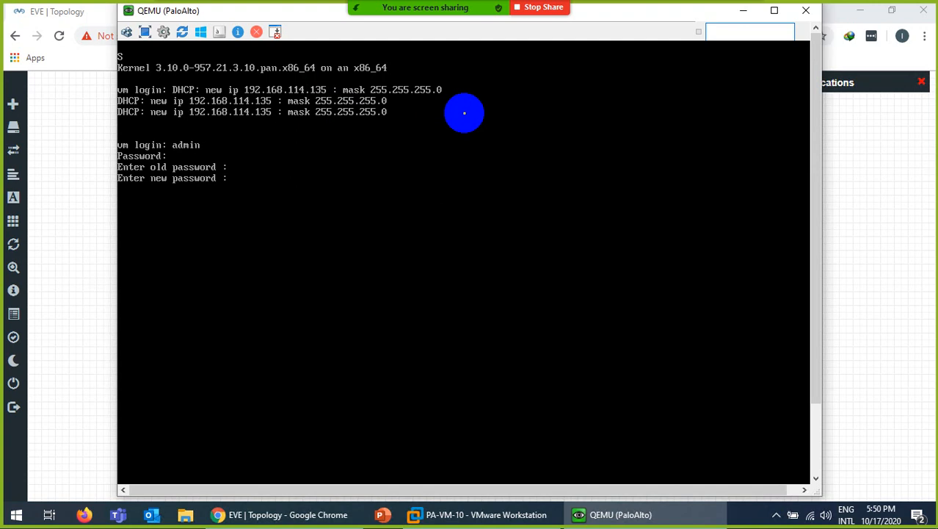
pyautogui.press('Return')
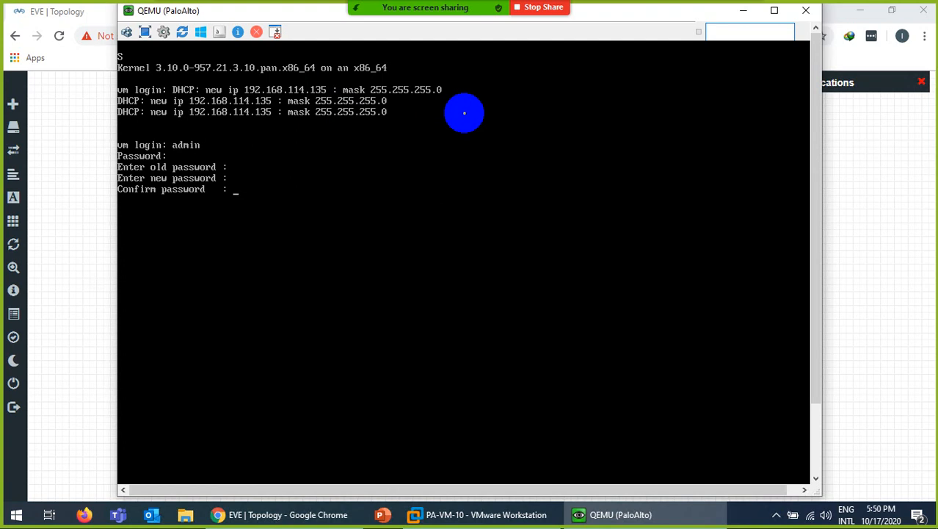
pyautogui.press('Return')
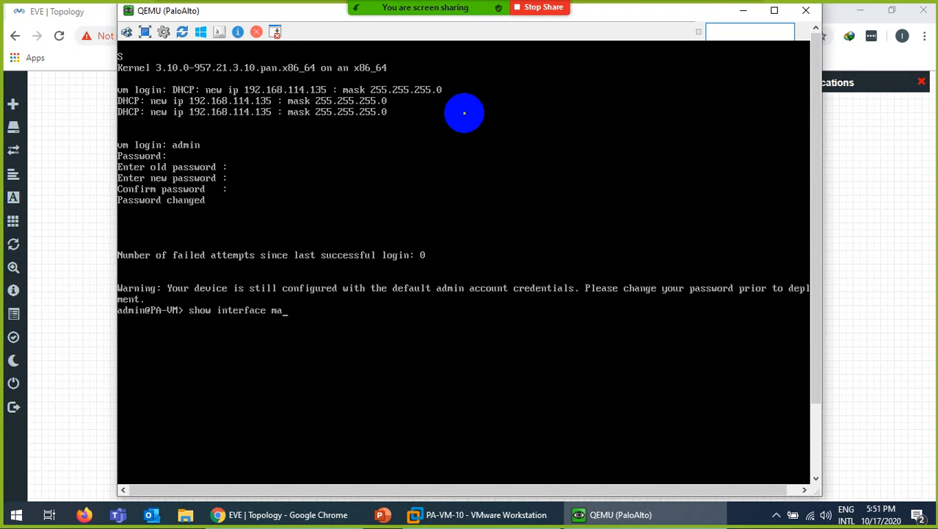
pyautogui.press('Return')
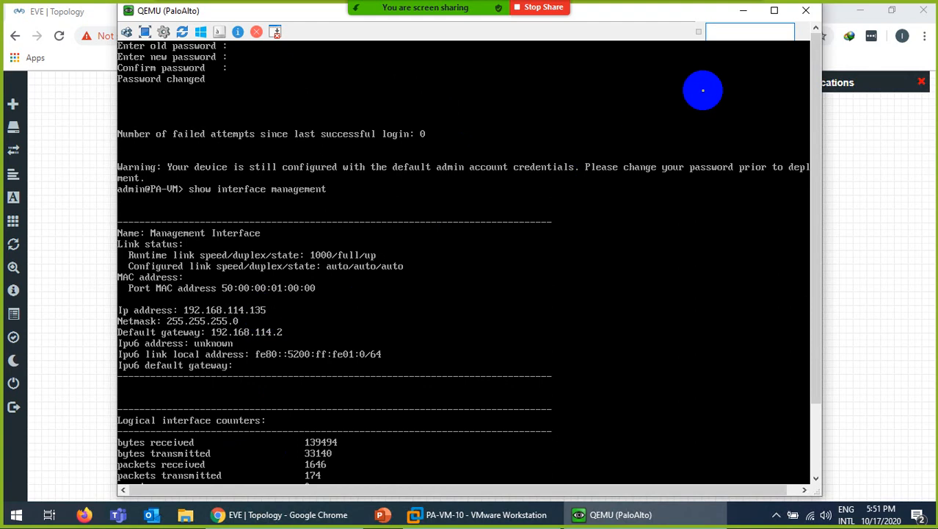
pyautogui.click(806, 10)
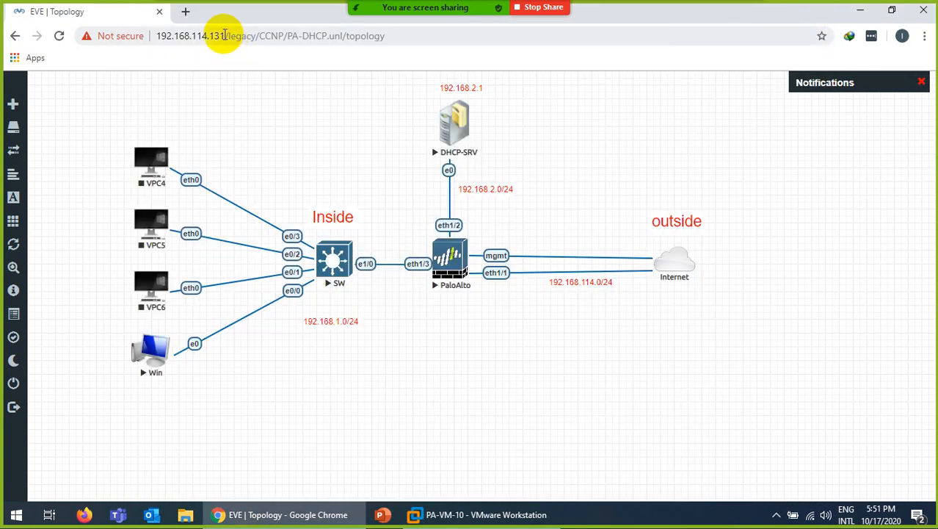
pyautogui.click(185, 12)
pyautogui.write('h')
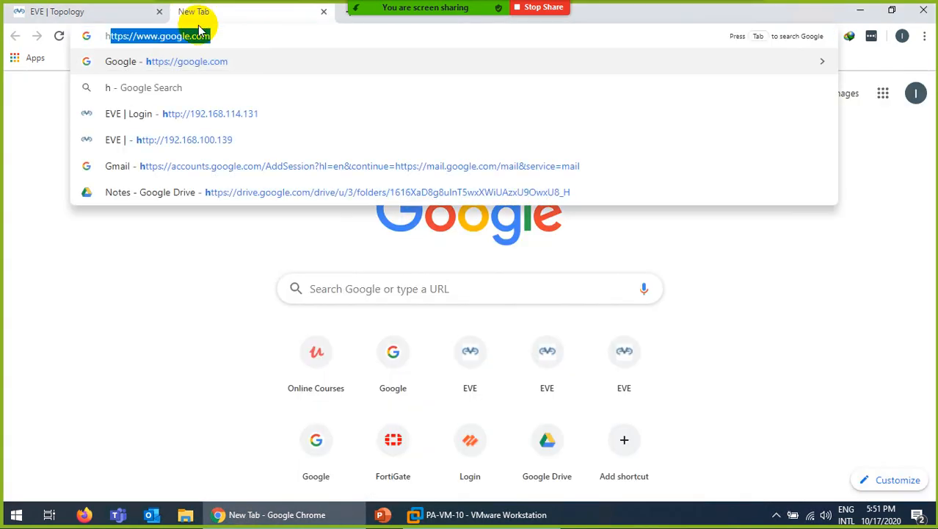
pyautogui.write('ttps:/')
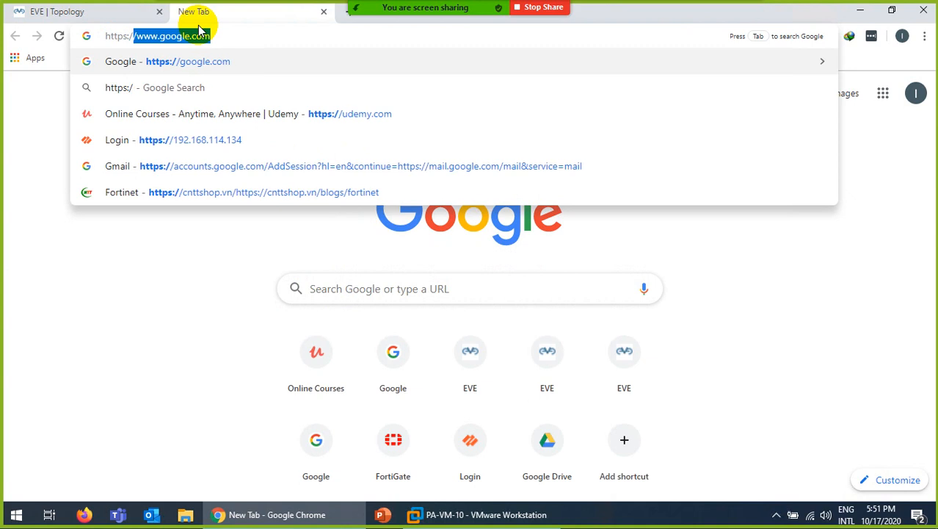
pyautogui.write('/192.168')
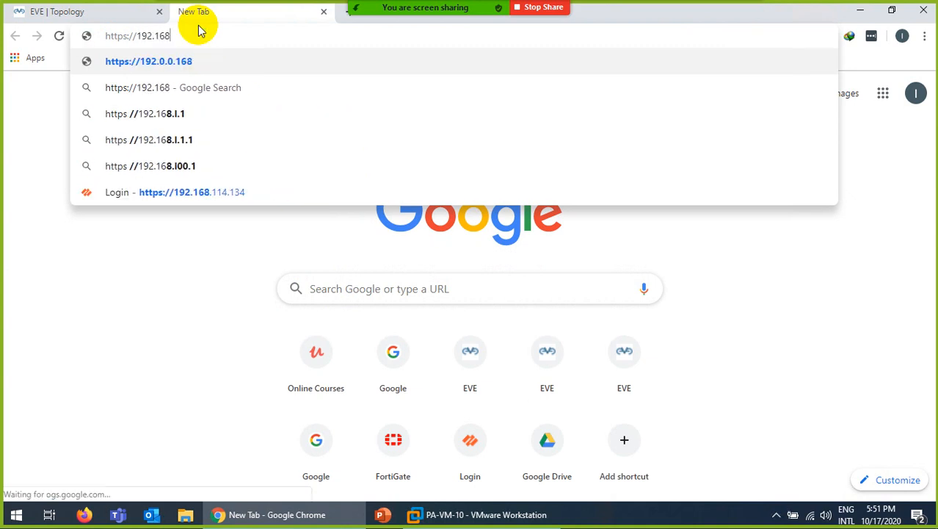
pyautogui.write('.114.135')
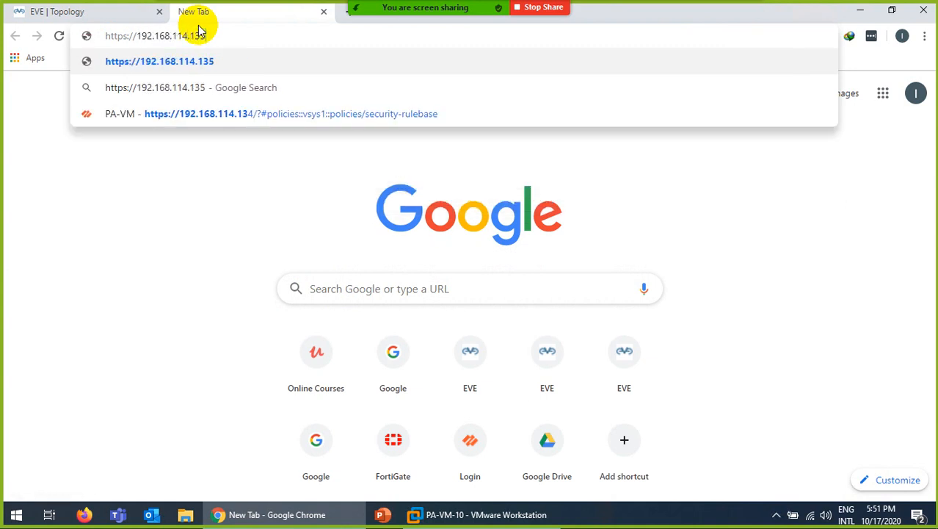
pyautogui.press('Return')
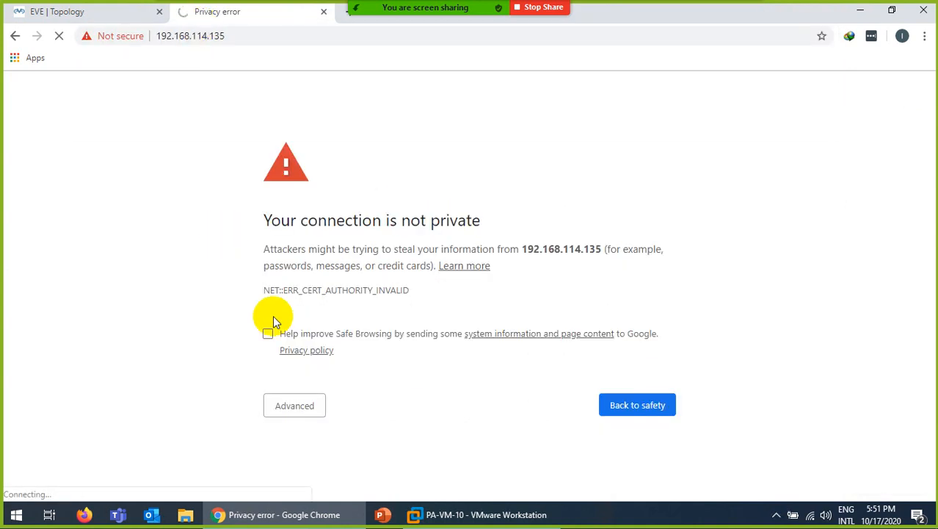
pyautogui.click(298, 405)
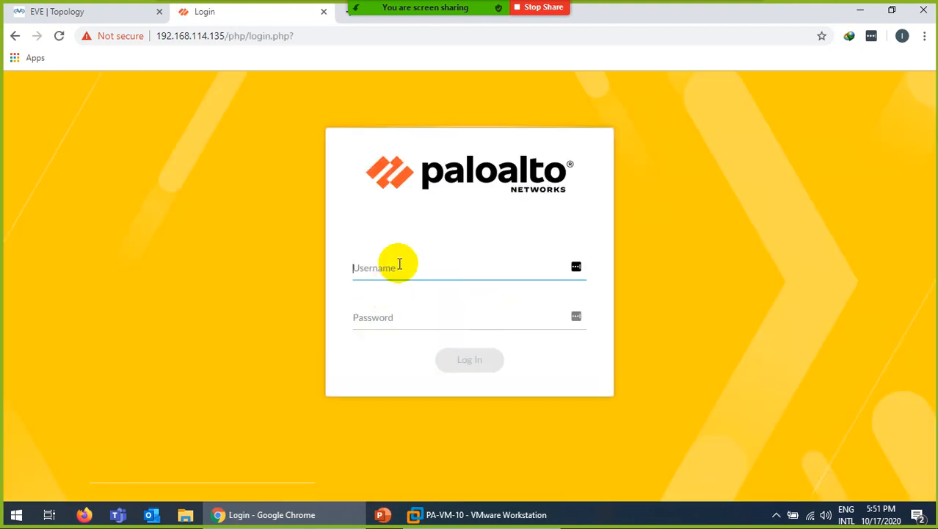
pyautogui.write('admin')
pyautogui.press('Tab')
pyautogui.write('a')
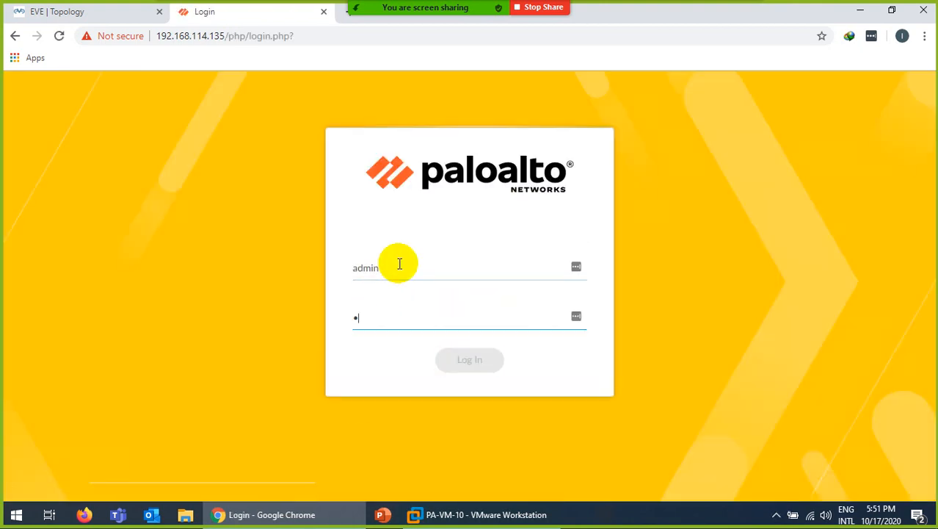
pyautogui.write('d')
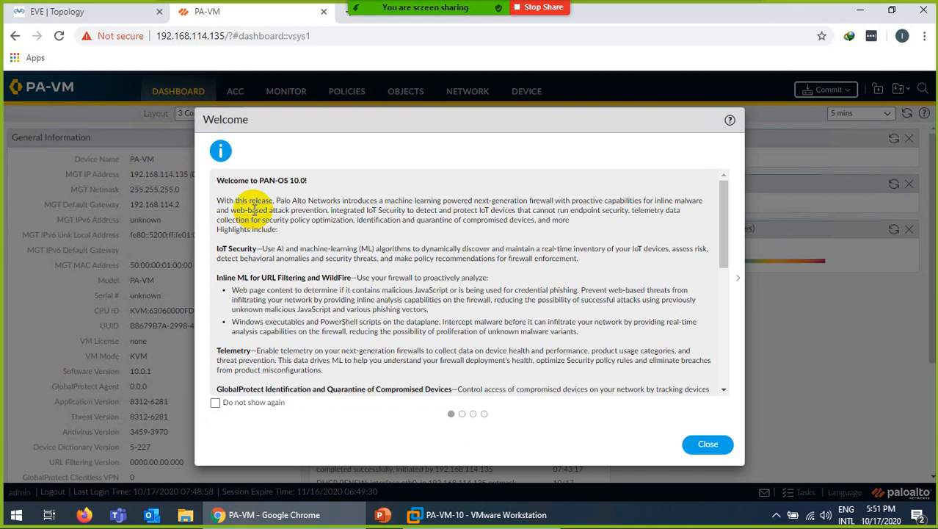
# Dismiss the welcome notice permanently and close the telemetry prompt.
pyautogui.click(215, 403)
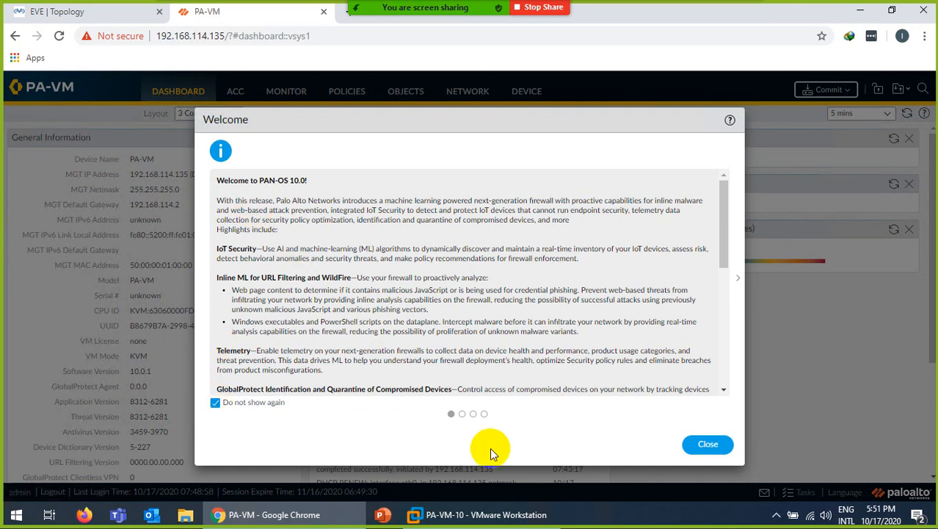
pyautogui.click(707, 446)
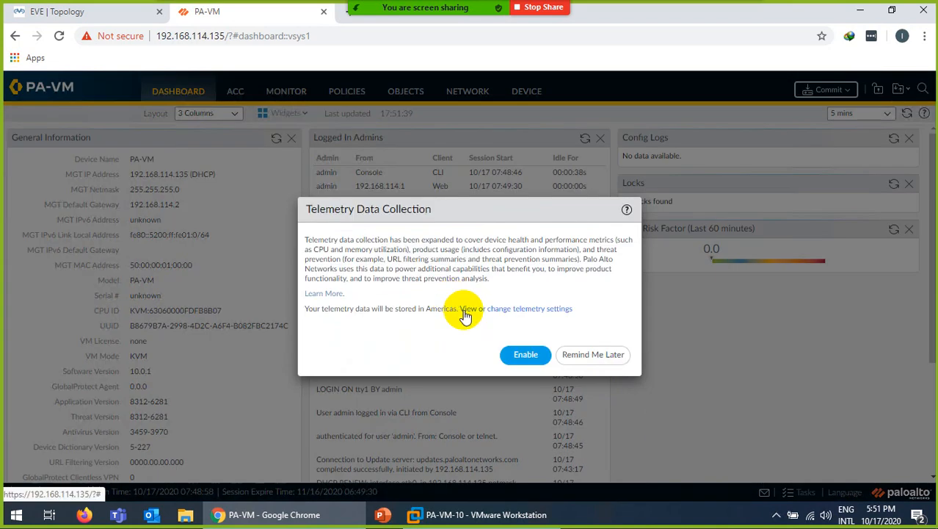
pyautogui.click(581, 357)
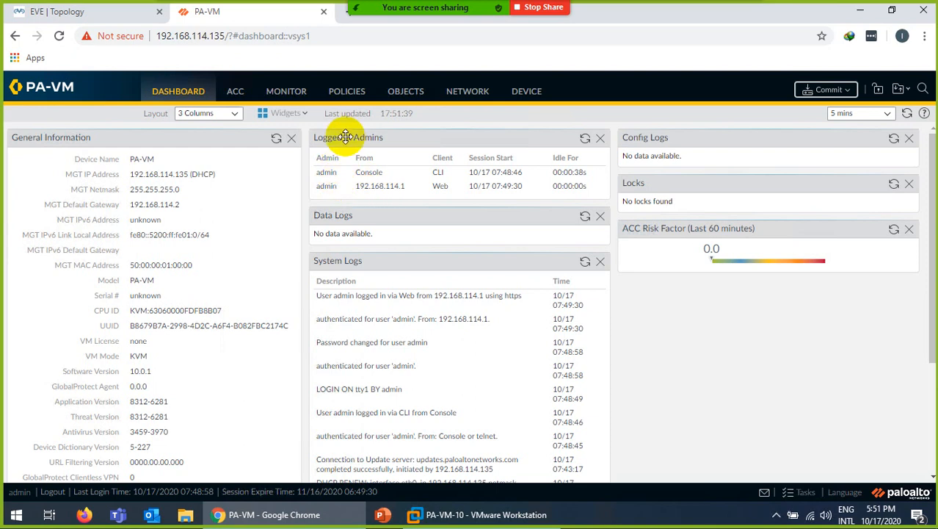
# Under Network > Zones, create a Layer3 zone named Inside.
pyautogui.click(454, 98)
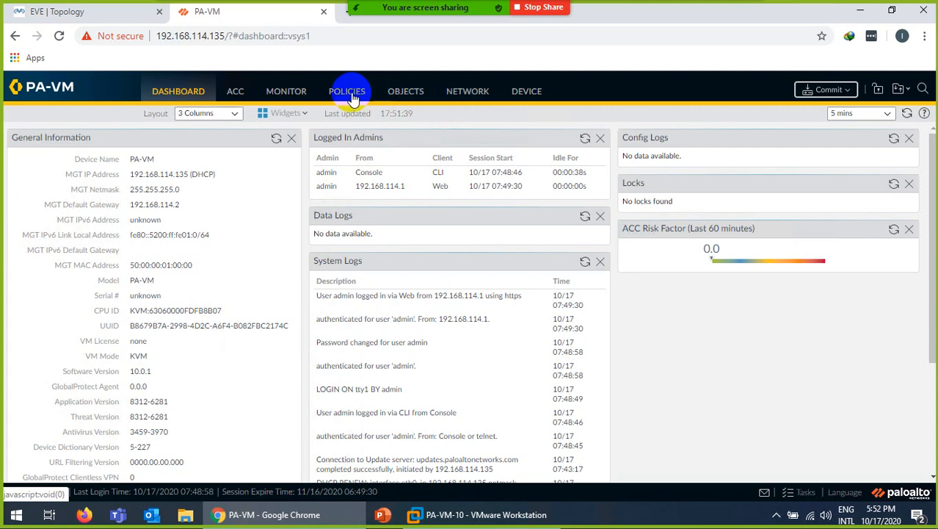
pyautogui.click(406, 97)
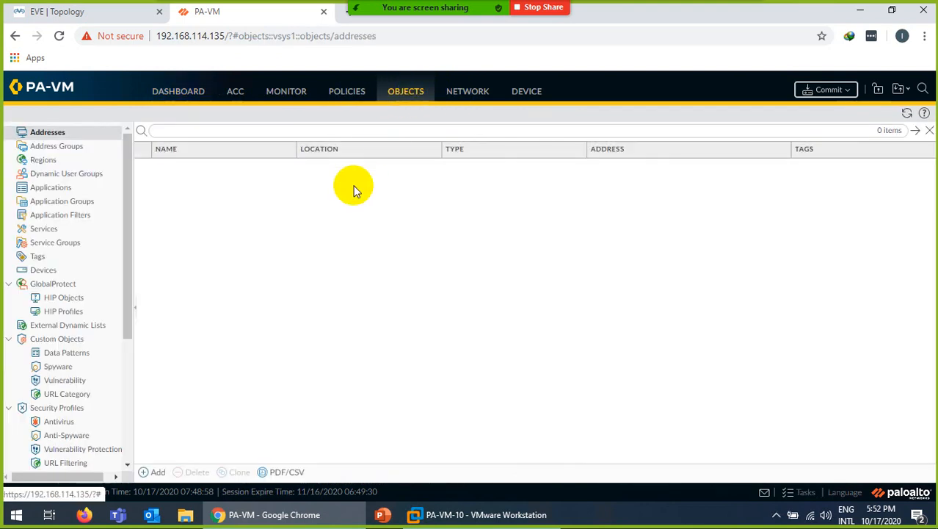
pyautogui.click(474, 101)
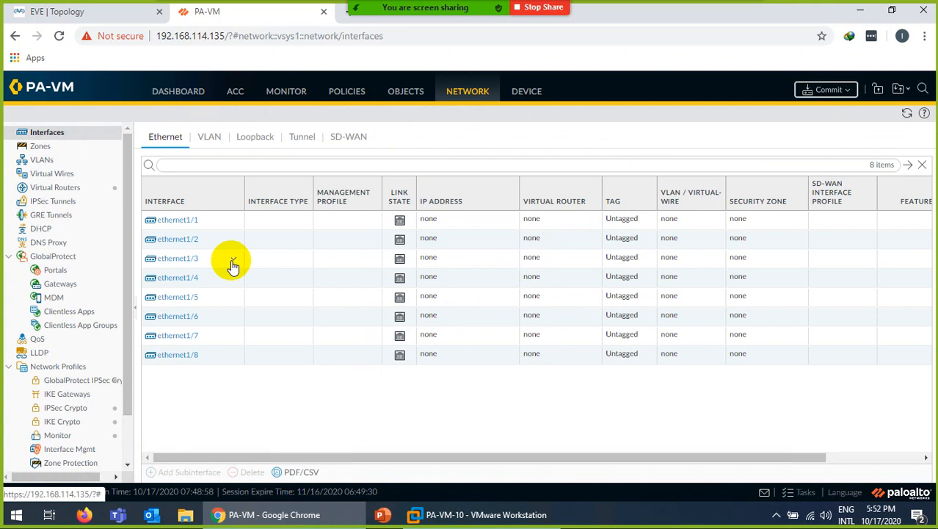
pyautogui.click(40, 147)
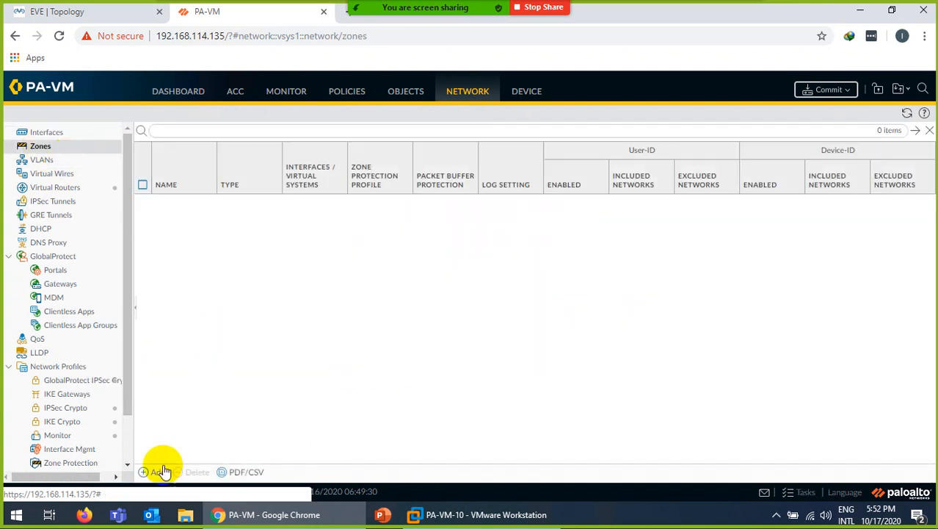
pyautogui.click(155, 472)
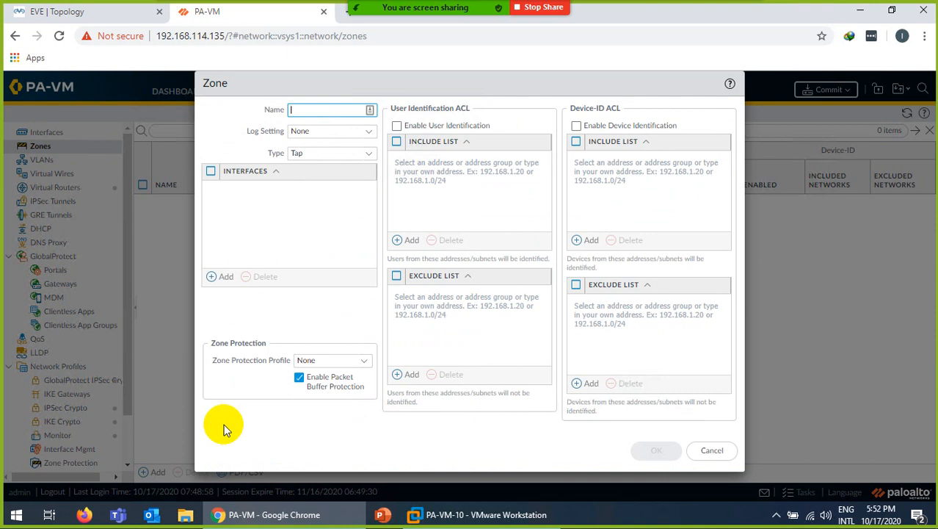
pyautogui.write('Inside')
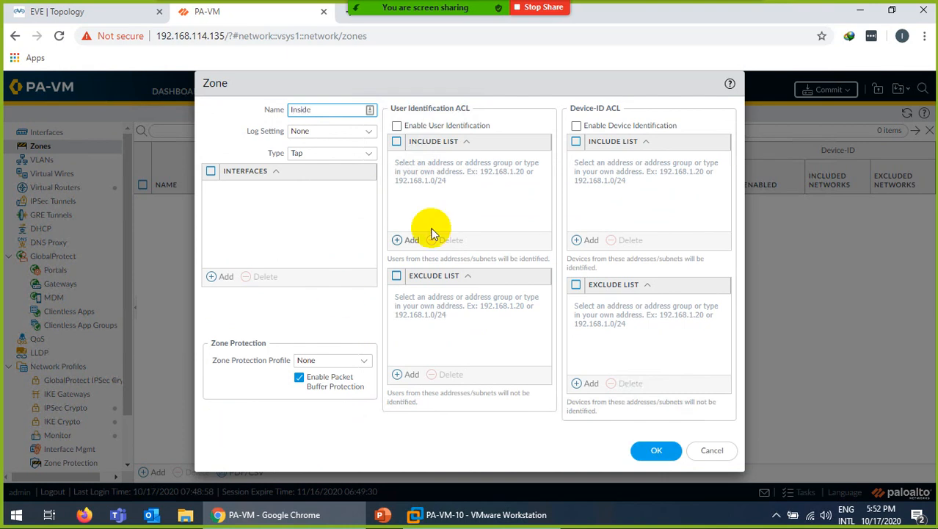
pyautogui.click(370, 155)
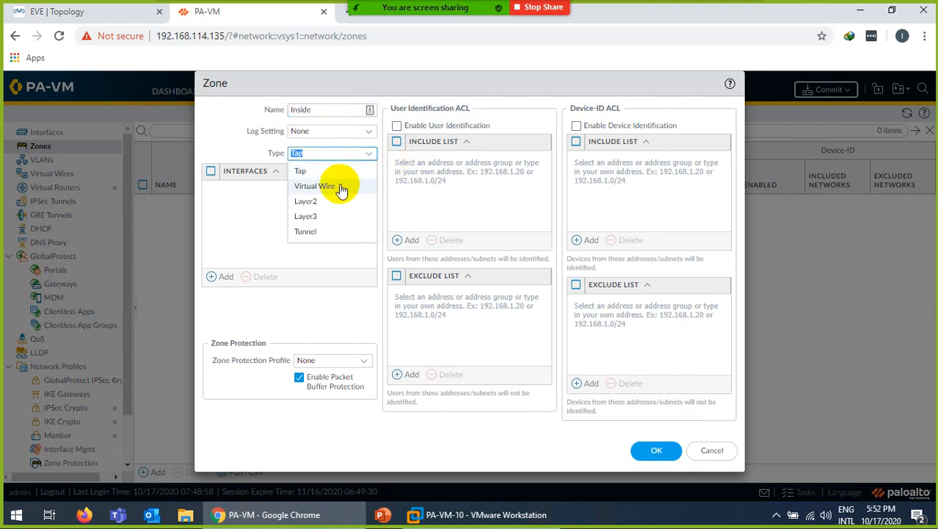
pyautogui.click(323, 218)
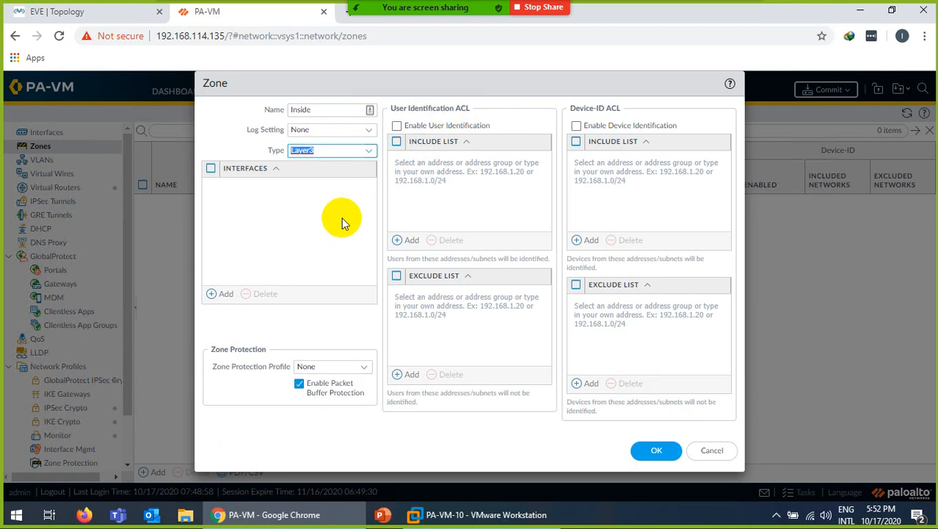
pyautogui.click(650, 450)
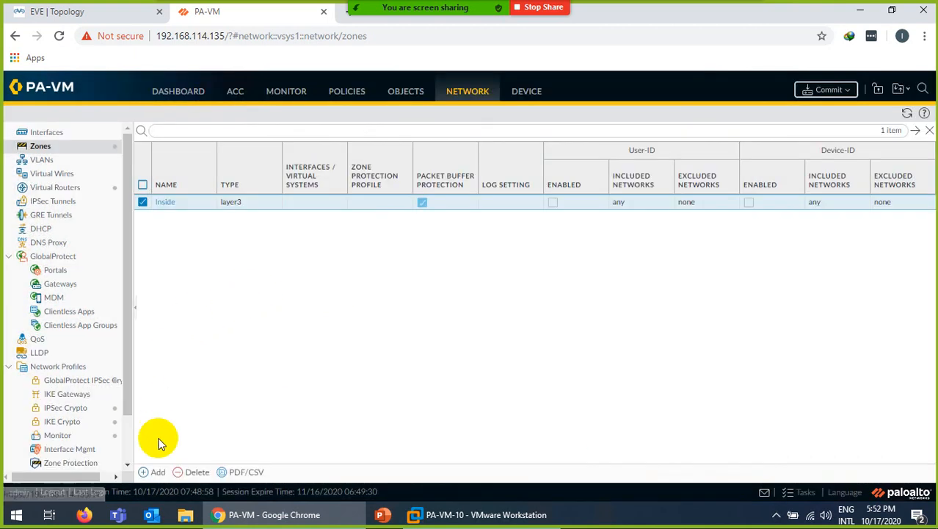
# Add a second Layer3 zone named Outside.
pyautogui.click(156, 473)
pyautogui.write('Ou')
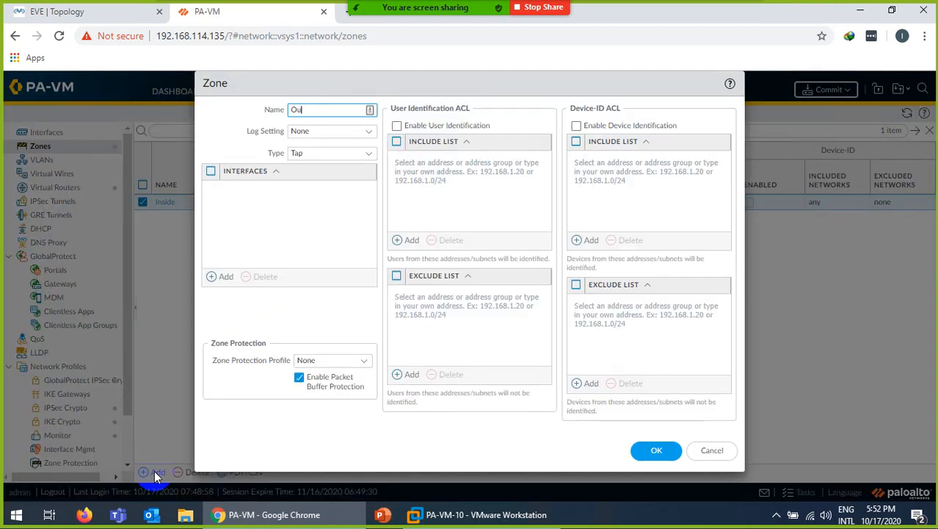
pyautogui.write('tside')
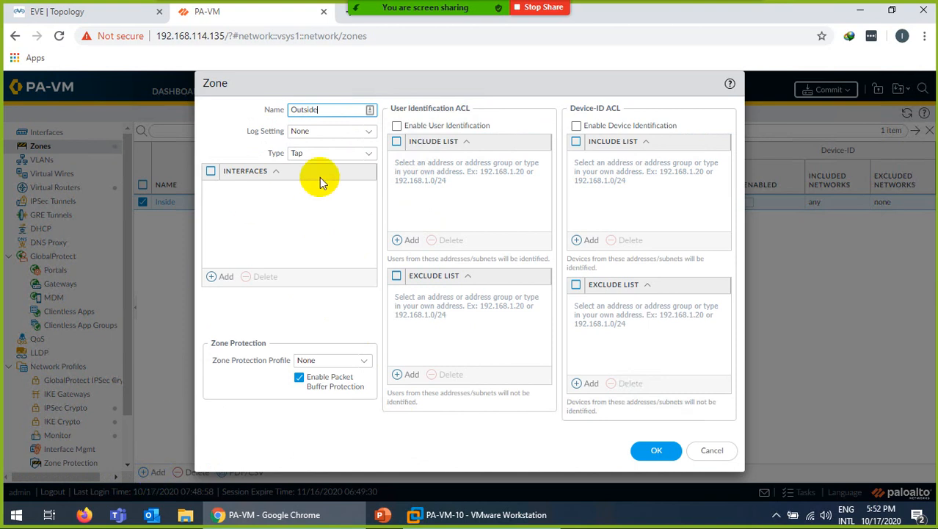
pyautogui.click(366, 153)
pyautogui.click(323, 216)
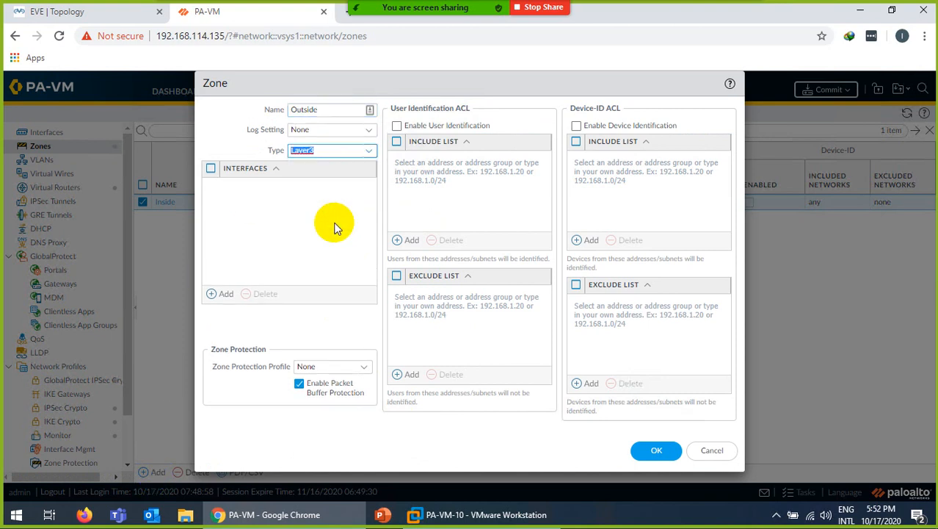
pyautogui.click(657, 451)
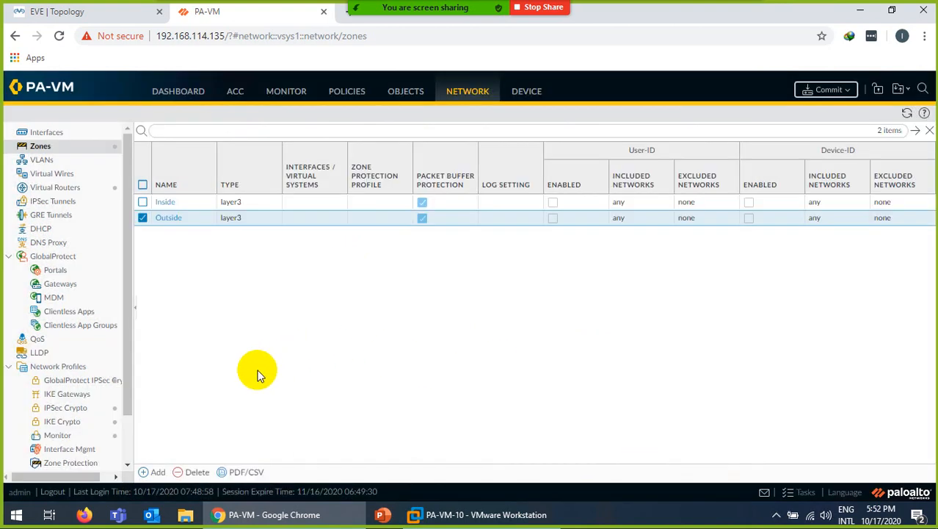
# Add a third Layer3 zone named DMZ.
pyautogui.click(158, 472)
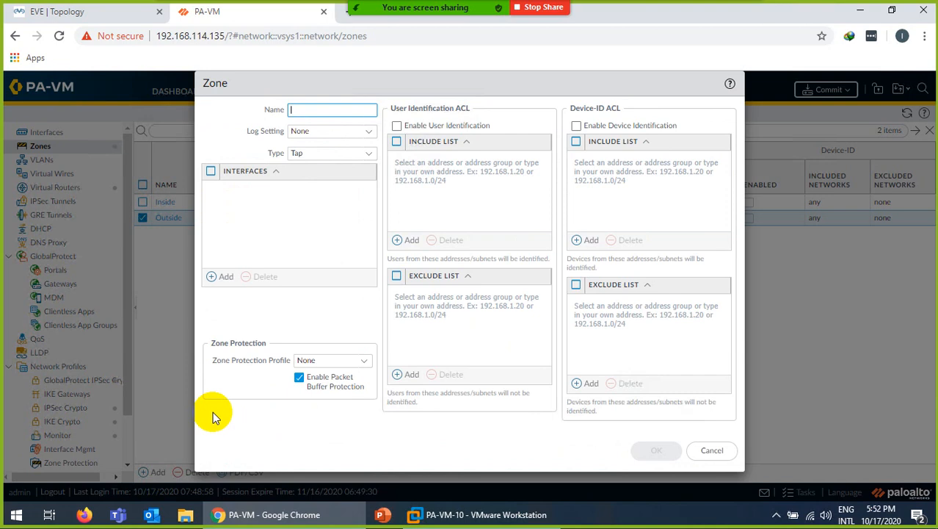
pyautogui.write('DMZ')
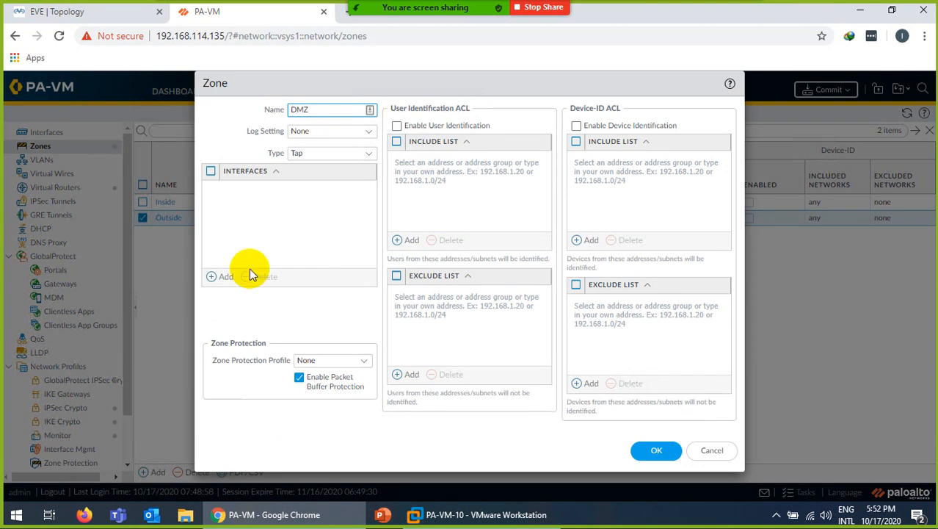
pyautogui.click(360, 154)
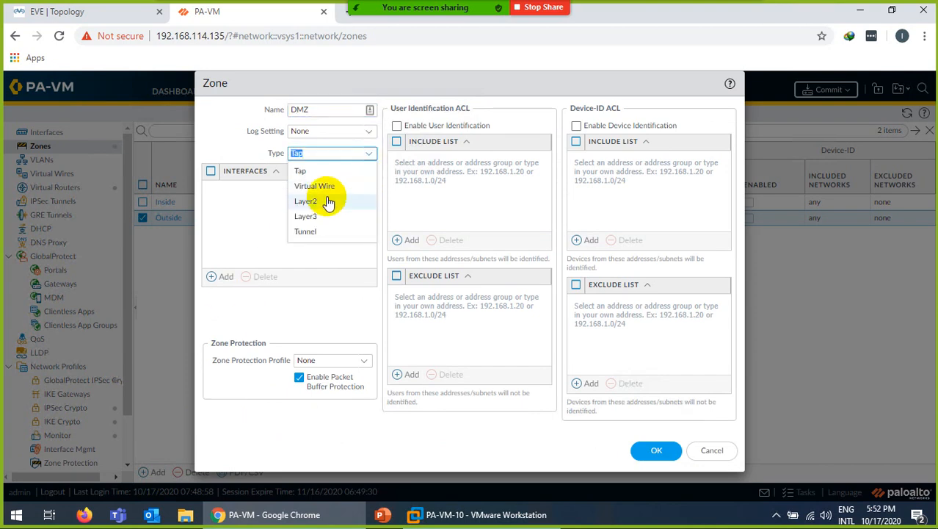
pyautogui.click(312, 217)
pyautogui.click(656, 450)
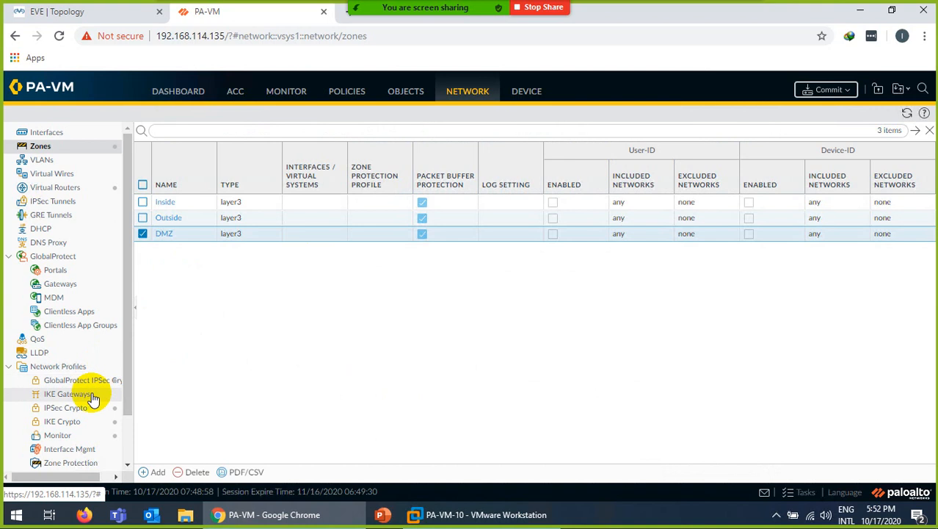
# Create an interface management profile named PING that allows ping.
pyautogui.click(73, 451)
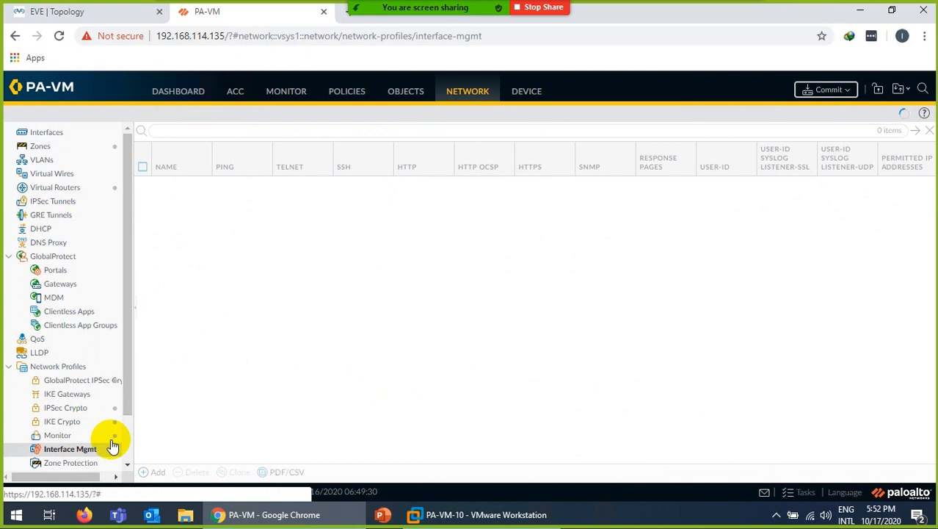
pyautogui.click(155, 472)
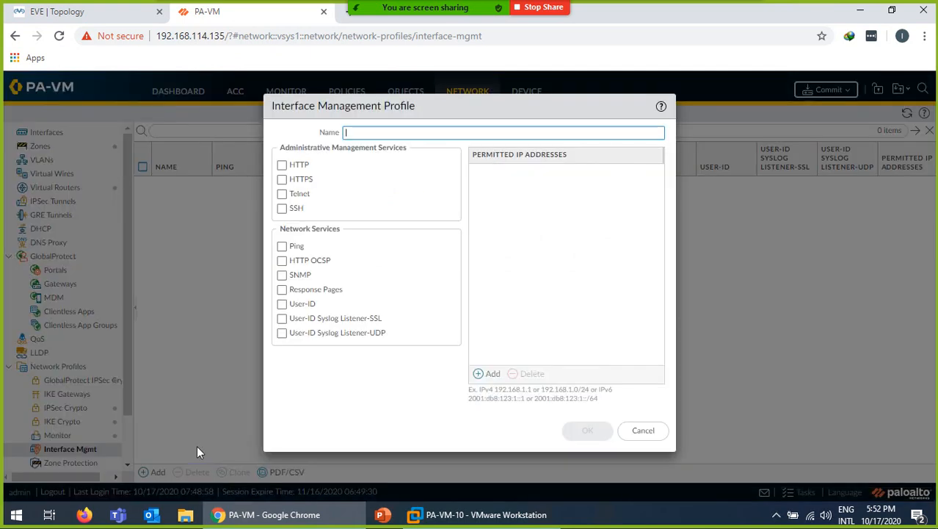
pyautogui.write('PING')
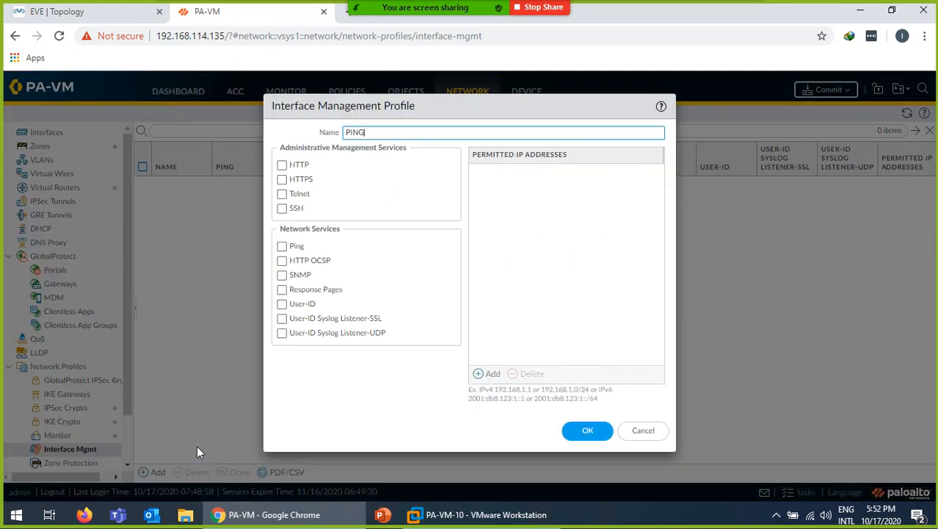
pyautogui.click(282, 246)
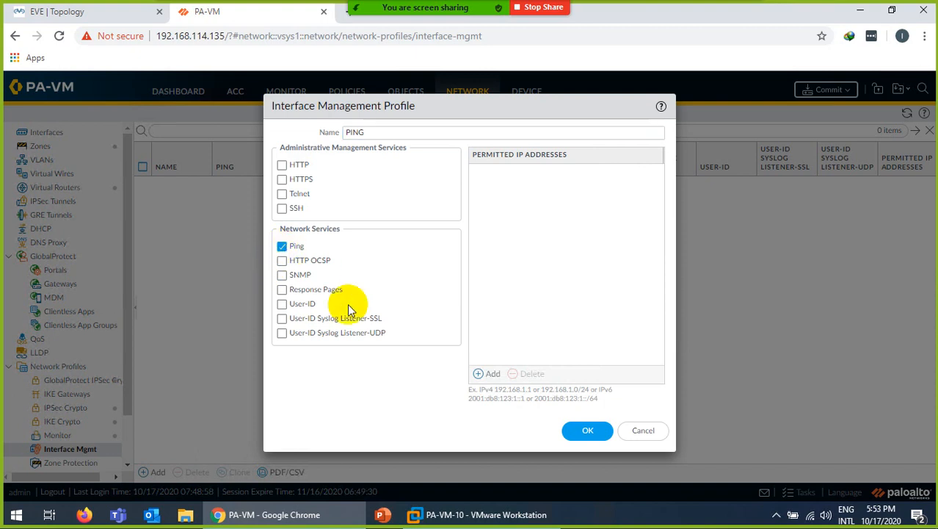
pyautogui.click(576, 431)
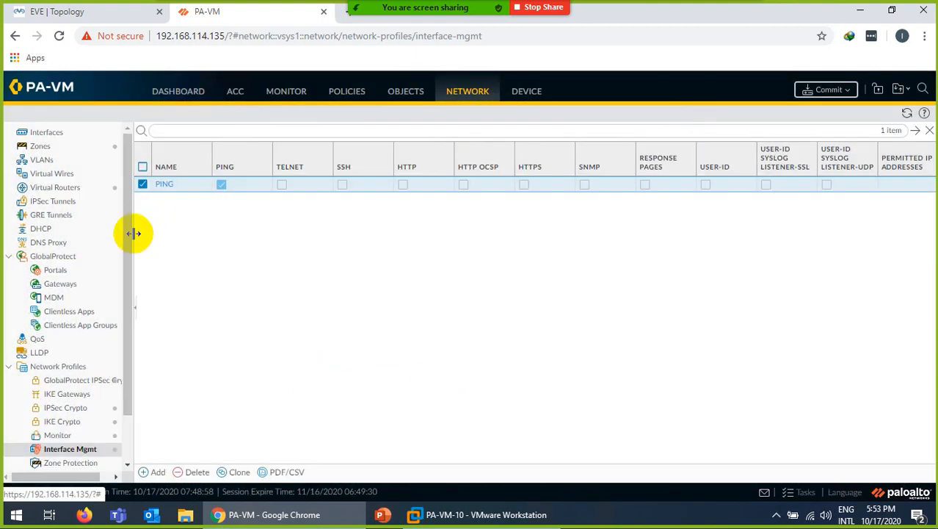
# Show the Ethernet interfaces list, checking the lab topology diagram in the other tab.
pyautogui.click(48, 133)
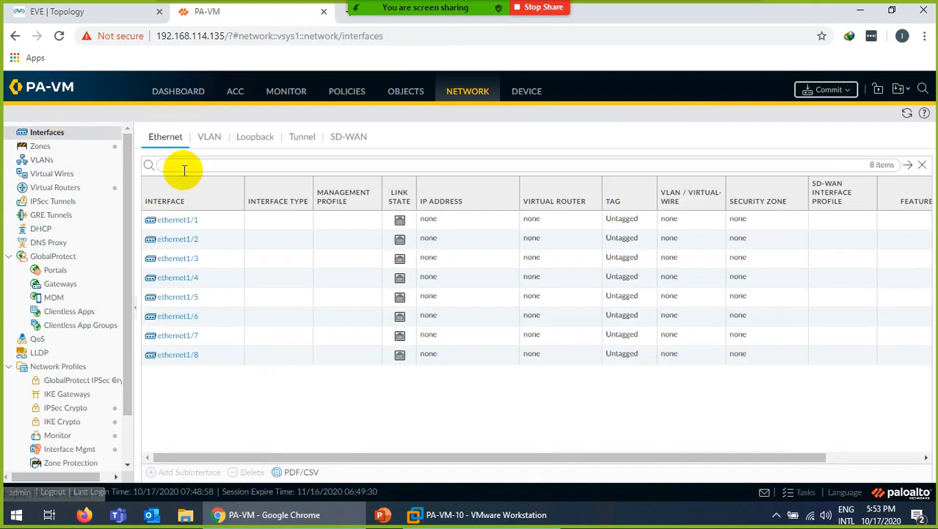
pyautogui.click(86, 11)
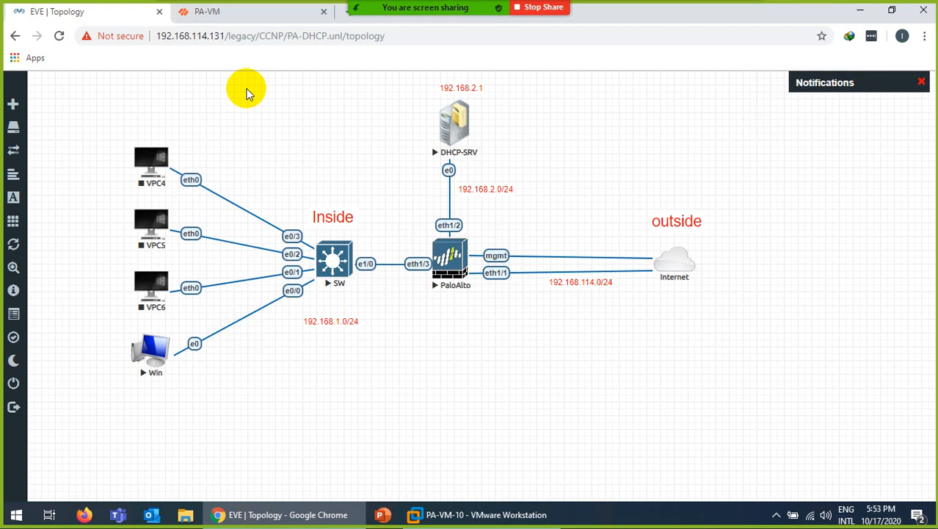
pyautogui.click(240, 13)
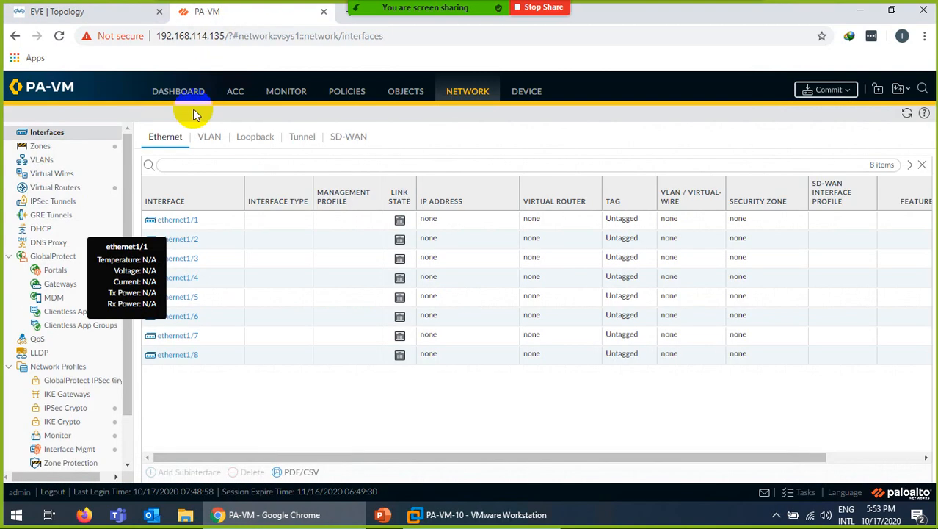
# Set ethernet1/1 to Layer3 with comment 'Connected to Internet', virtual router default, zone Outside.
pyautogui.click(179, 222)
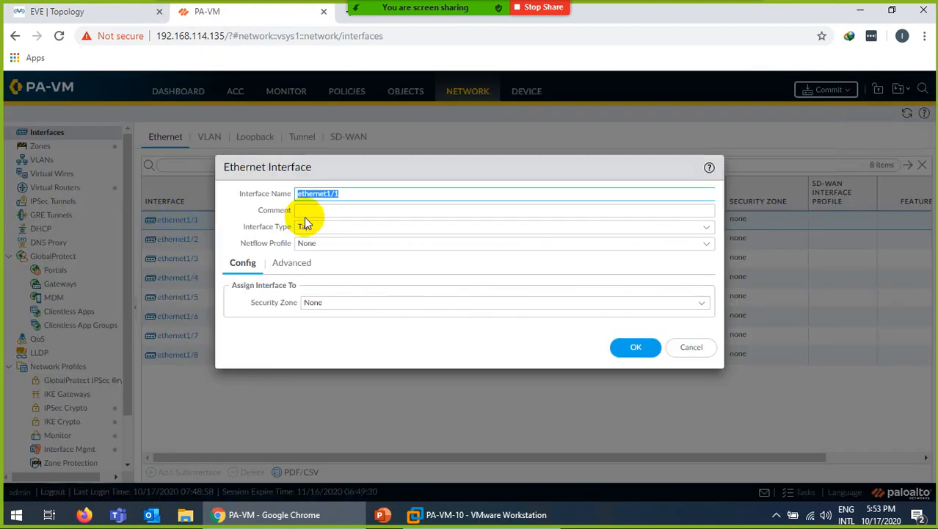
pyautogui.click(314, 211)
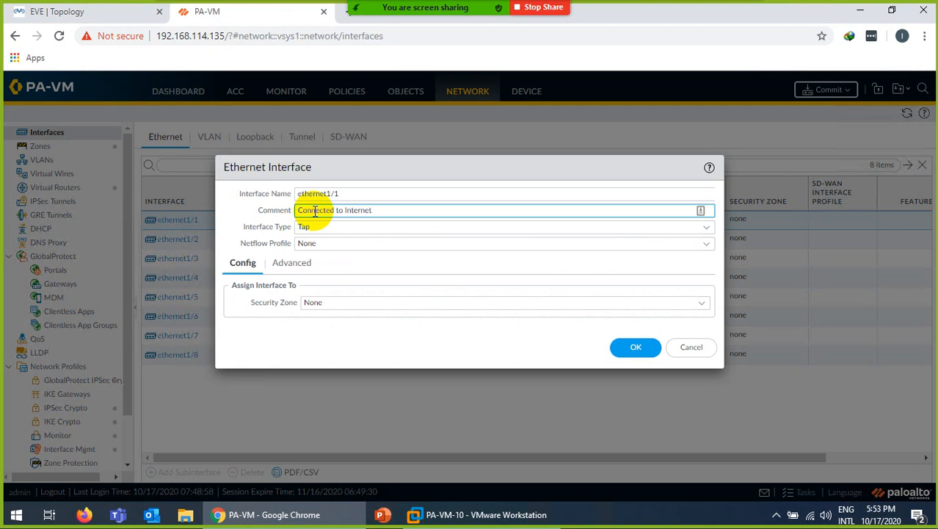
pyautogui.click(611, 227)
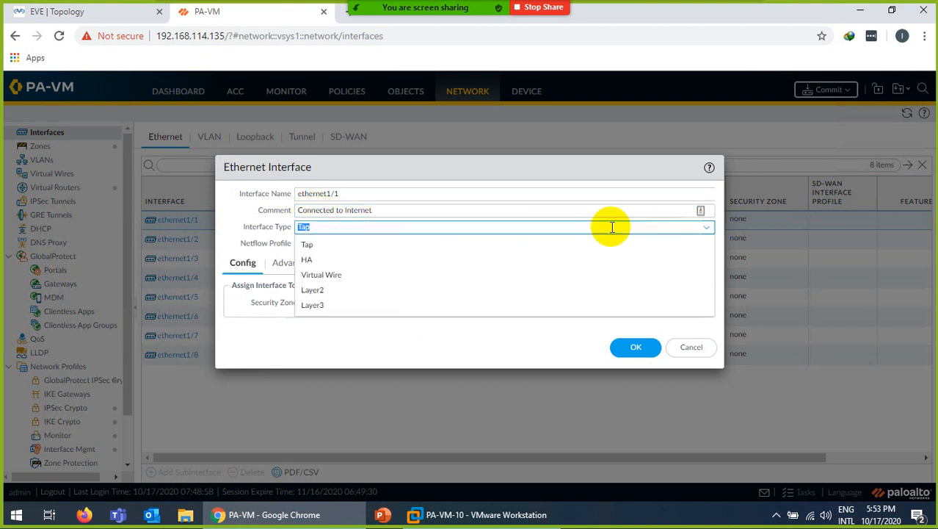
pyautogui.click(323, 305)
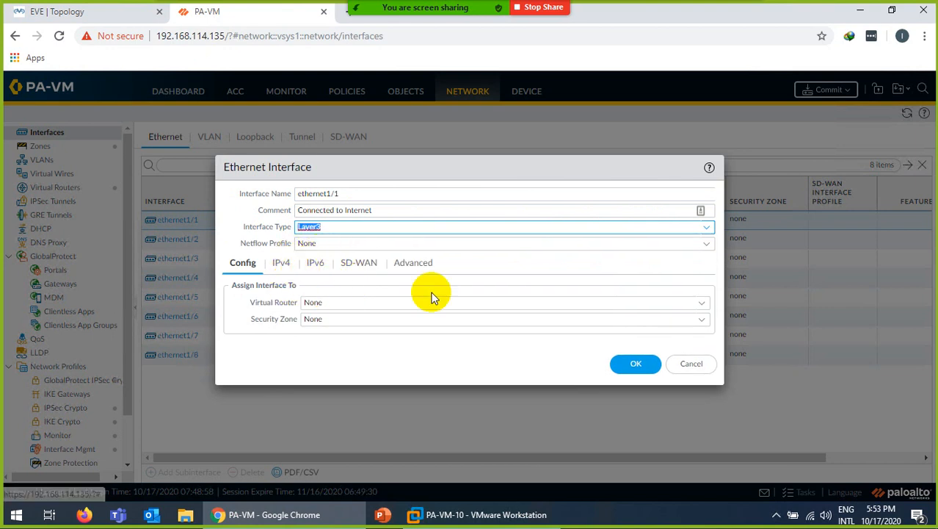
pyautogui.click(699, 303)
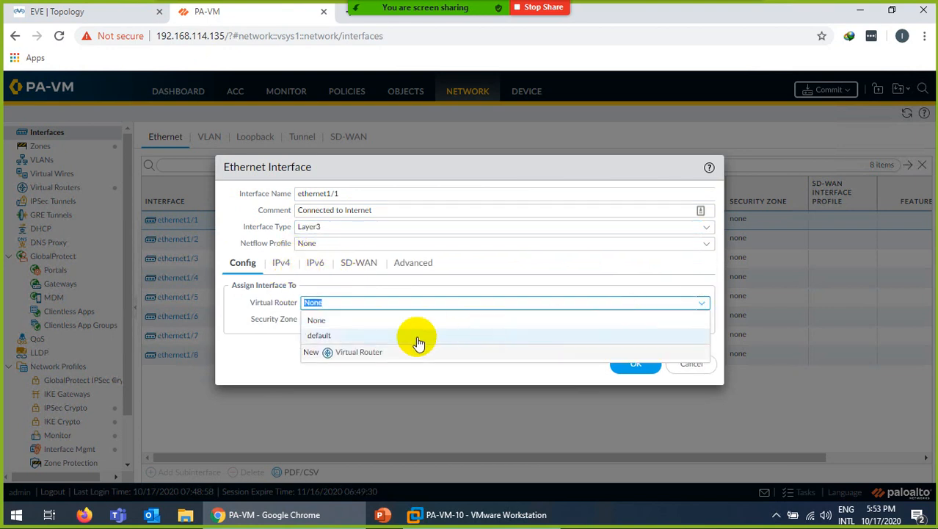
pyautogui.click(345, 334)
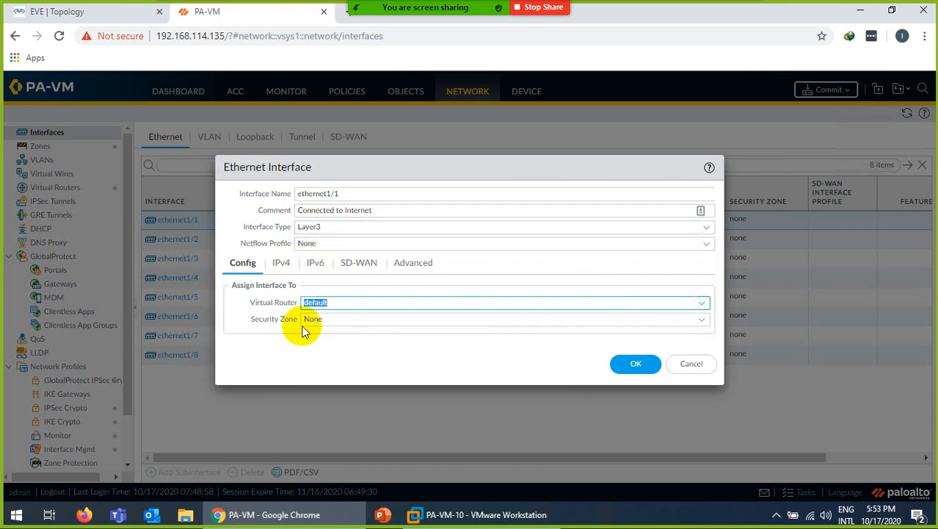
pyautogui.click(704, 320)
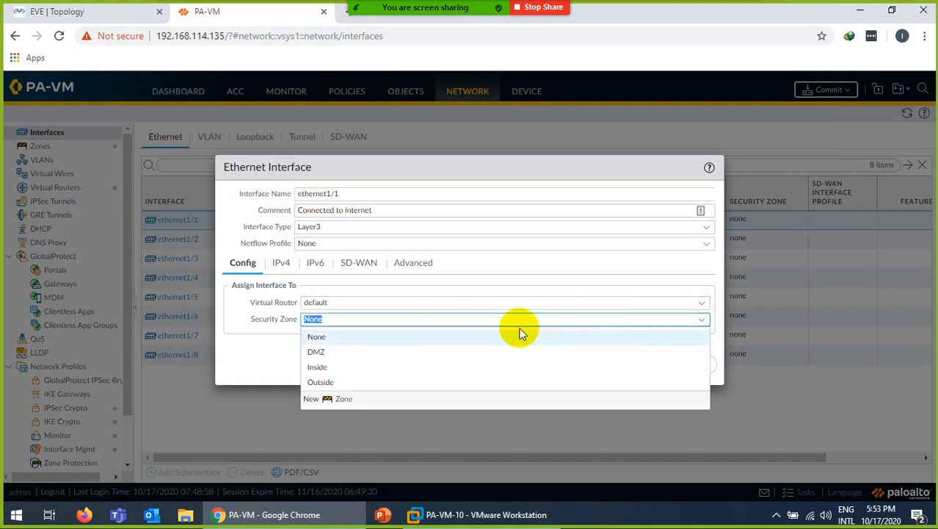
pyautogui.click(332, 382)
pyautogui.click(285, 365)
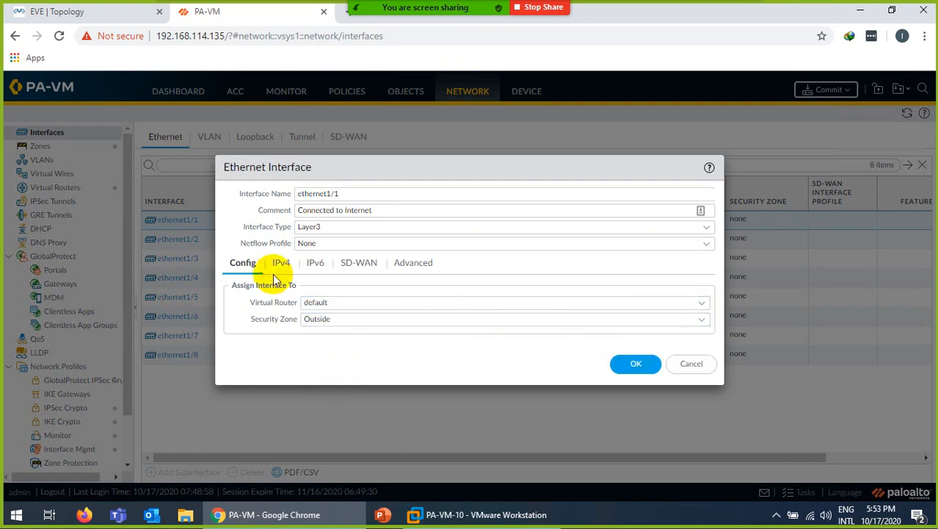
pyautogui.click(281, 266)
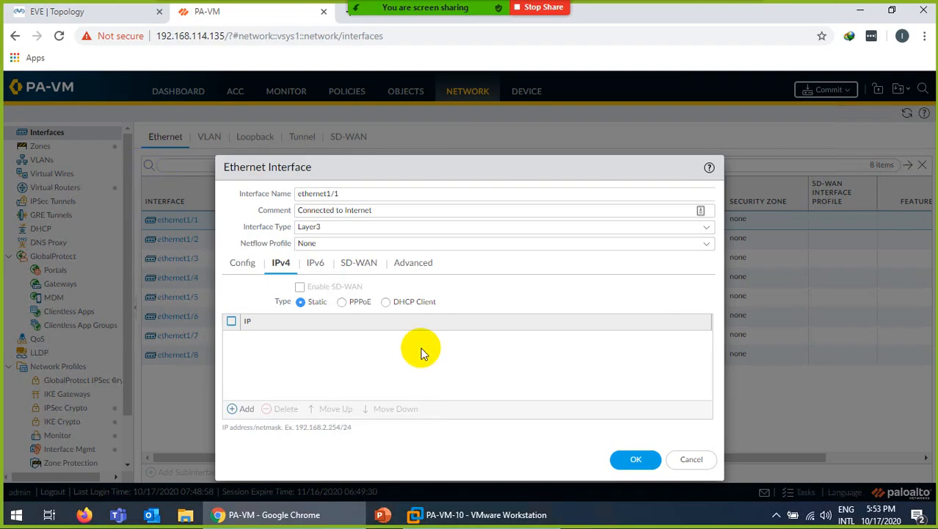
# Set ethernet1/1 to DHCP Client addressing with the PING management profile and save it.
pyautogui.moveTo(444, 167); pyautogui.dragTo(446, 138)
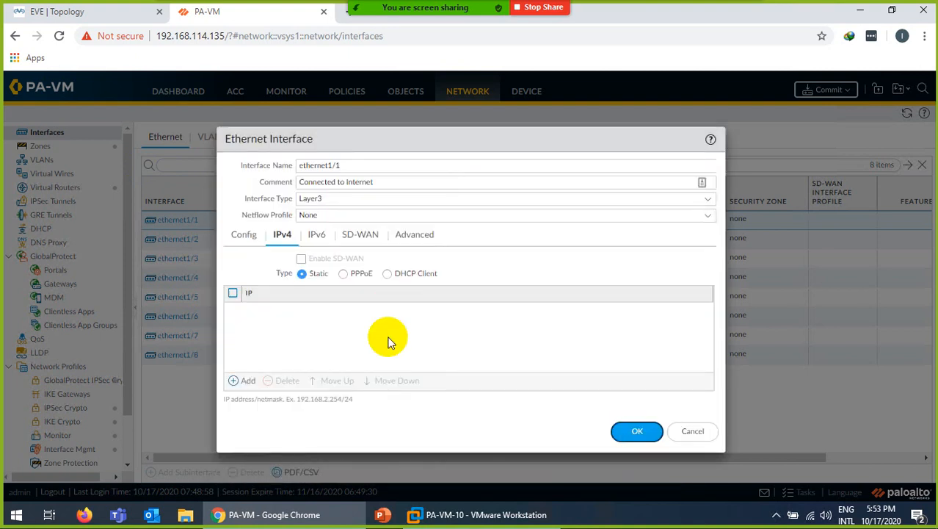
pyautogui.click(387, 274)
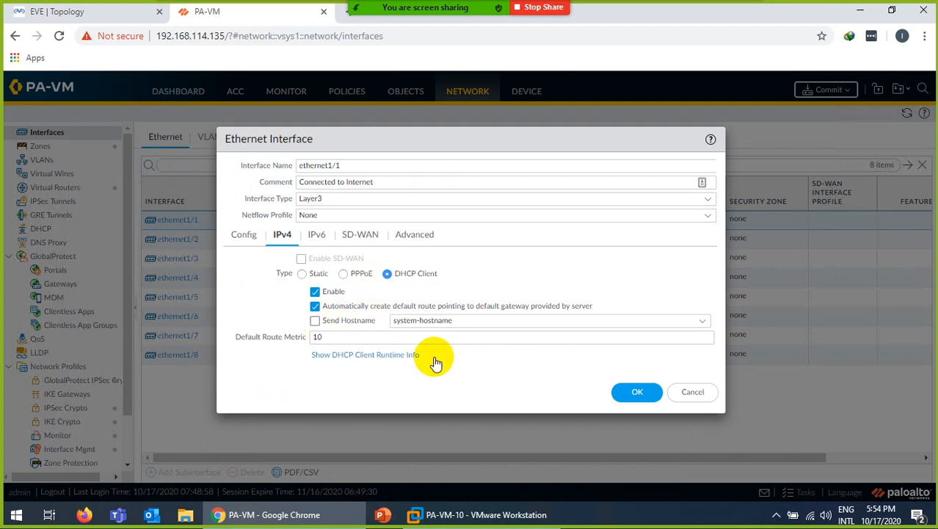
pyautogui.click(412, 235)
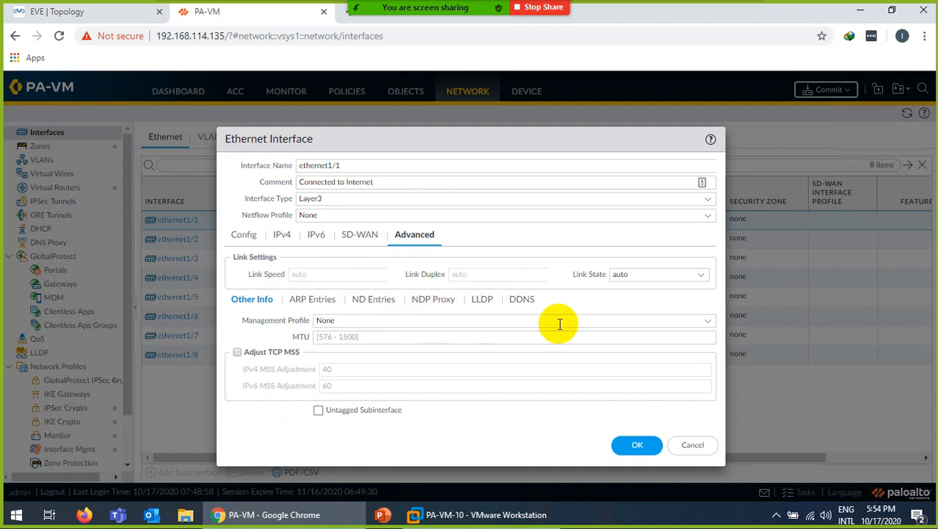
pyautogui.click(708, 323)
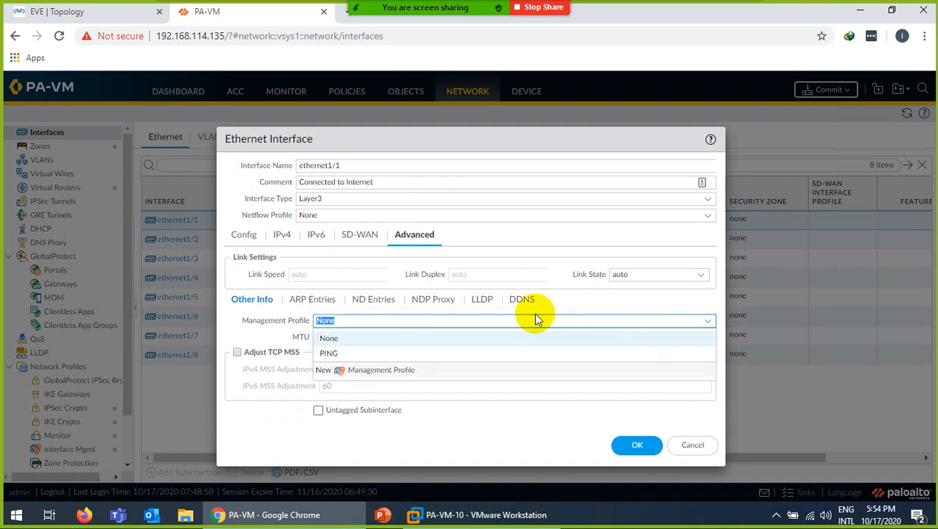
pyautogui.click(354, 353)
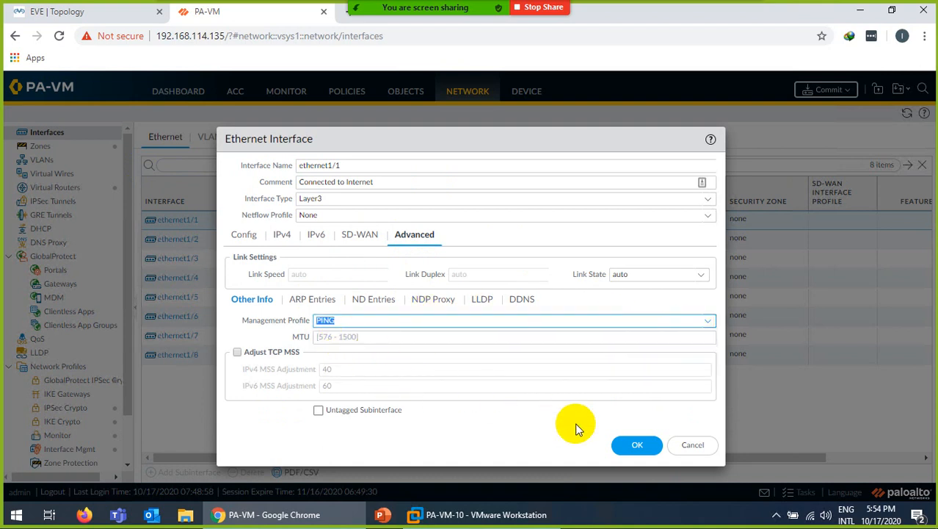
pyautogui.click(630, 446)
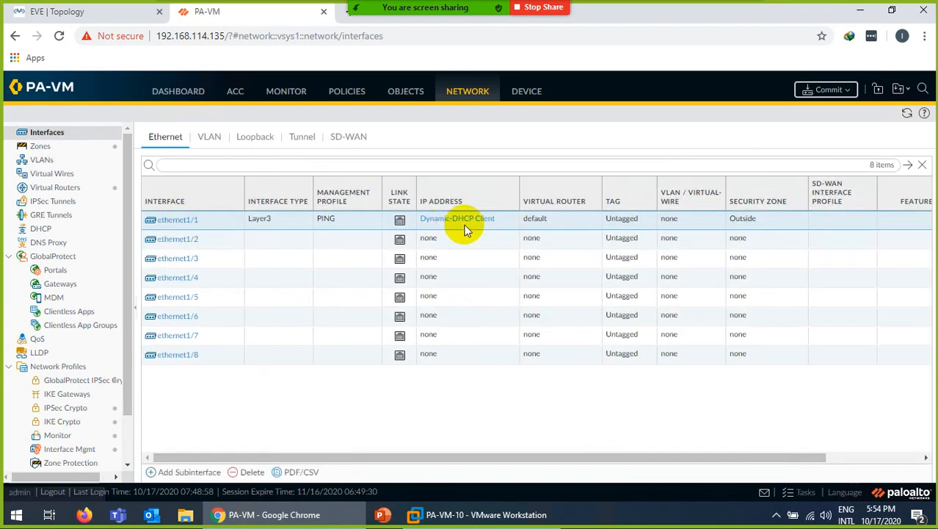
# Check ethernet1/1's DHCP client status, commit all changes, then return to the EVE lab topology.
pyautogui.click(467, 220)
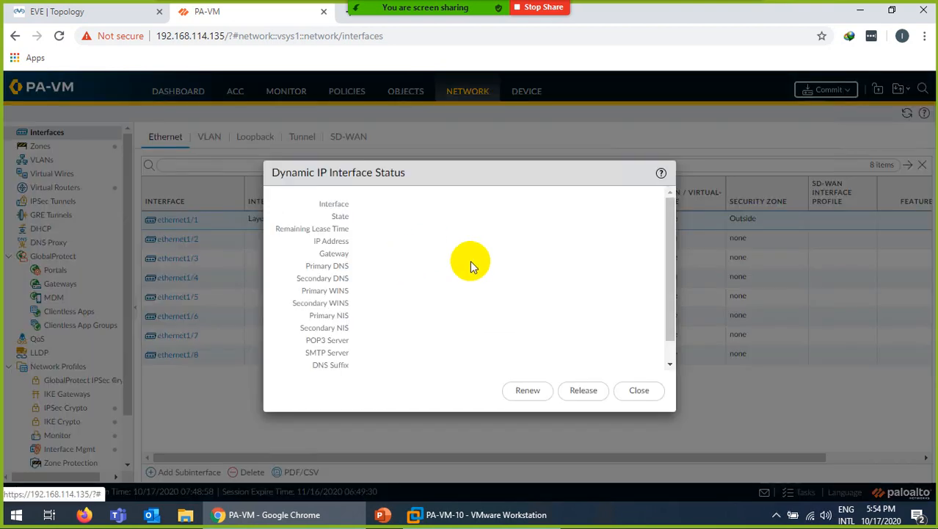
pyautogui.click(636, 390)
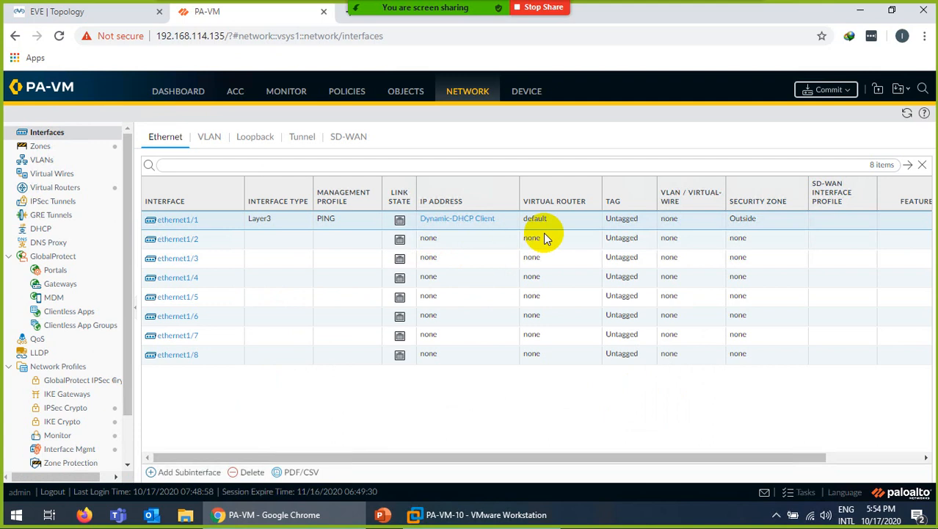
pyautogui.click(822, 89)
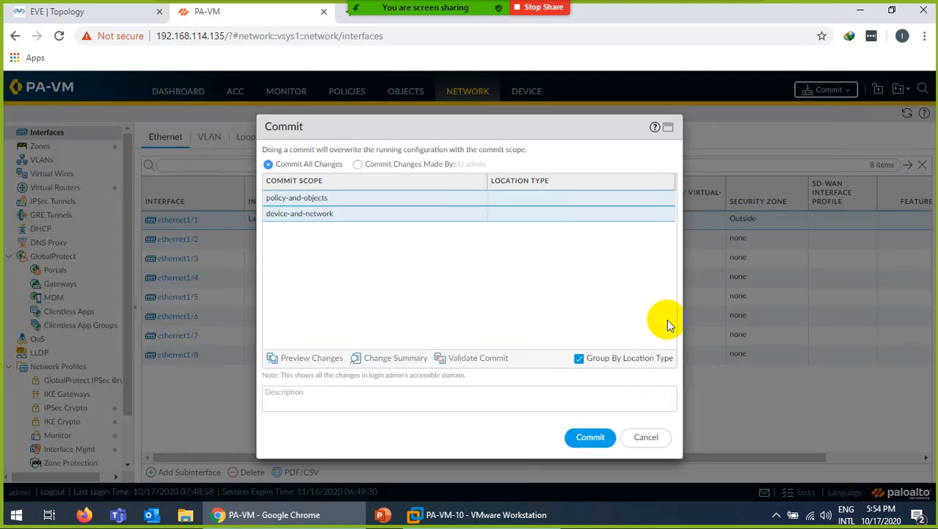
pyautogui.click(593, 441)
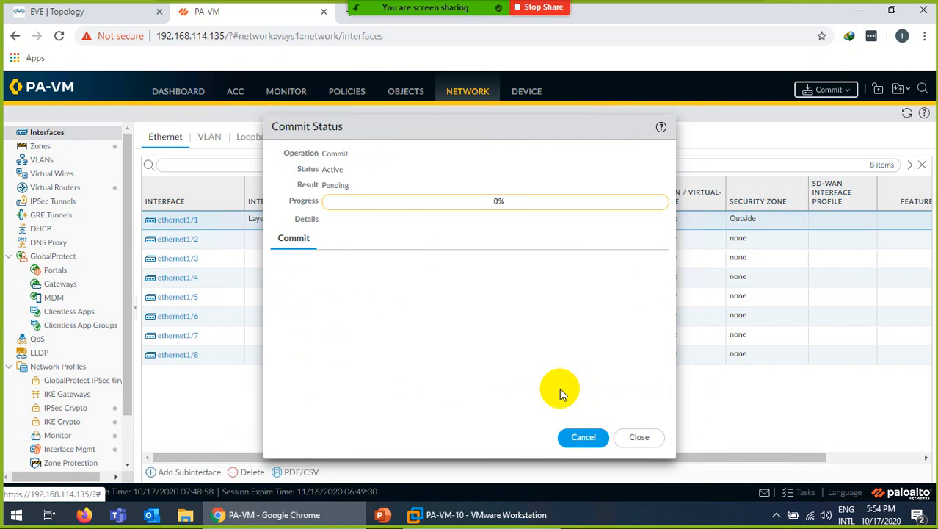
pyautogui.click(103, 12)
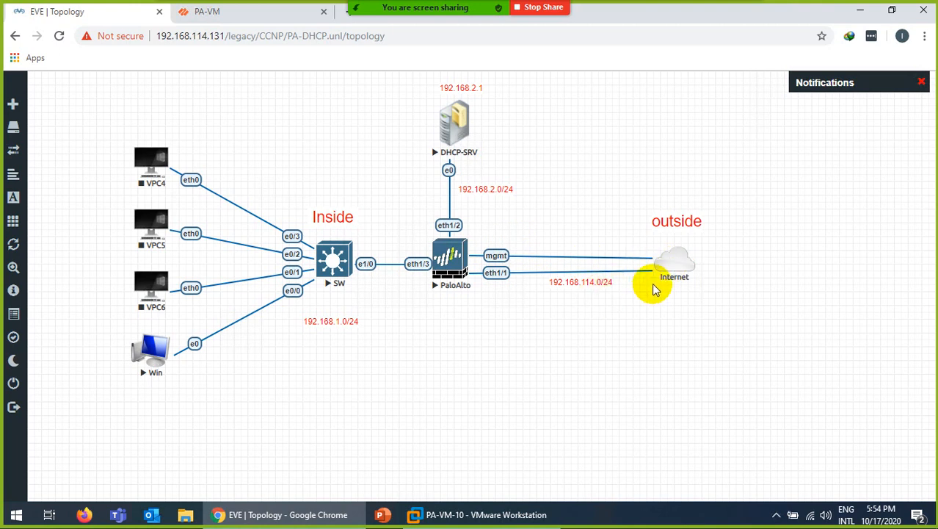
# Inspect PaloAlto's eth1/1 link to the Internet cloud, then return to the PA-VM web UI.
pyautogui.click(494, 275)
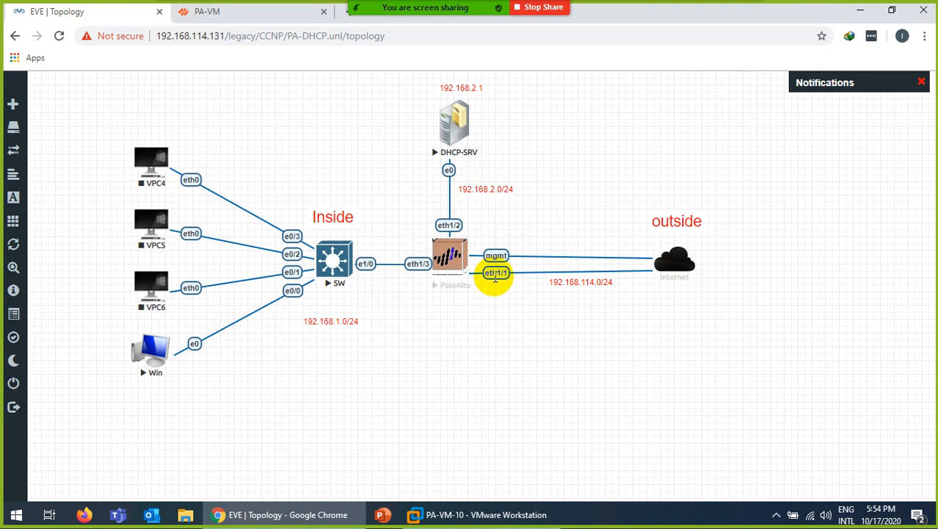
pyautogui.click(472, 324)
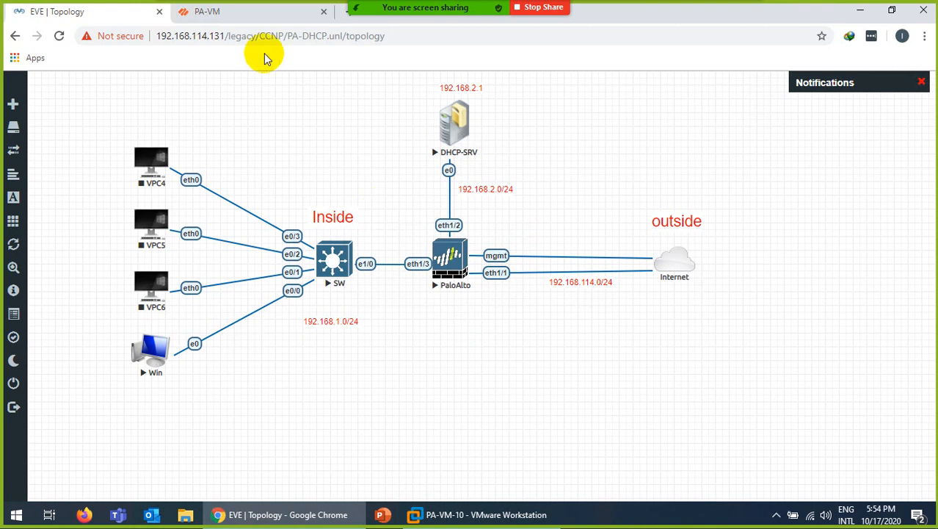
pyautogui.click(252, 13)
# Dismiss the commit status and reopen ethernet1/1's DHCP status until it shows the 192.168.114.139 lease.
pyautogui.click(638, 436)
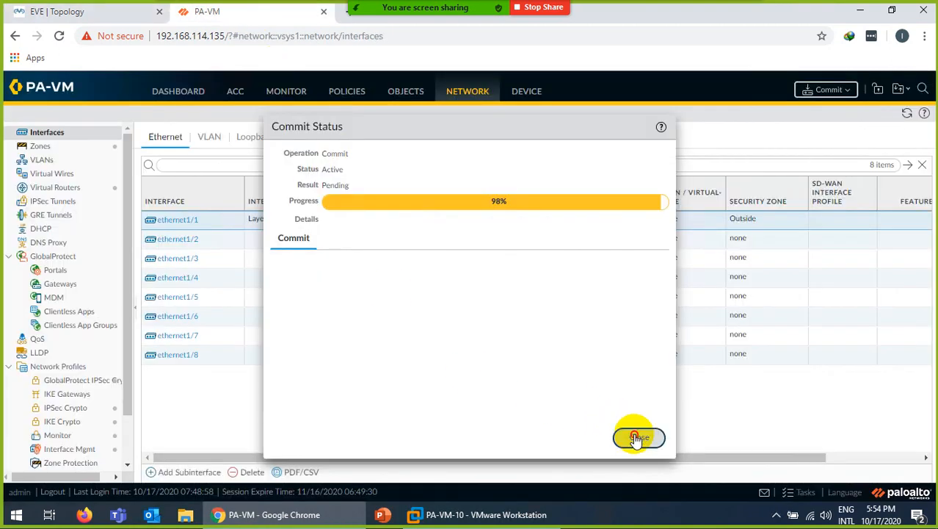
pyautogui.click(453, 219)
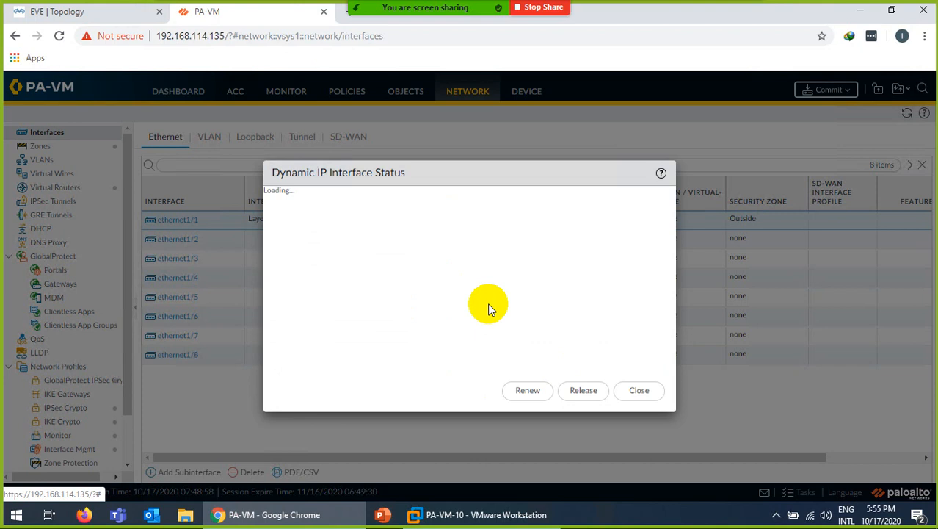
pyautogui.click(635, 390)
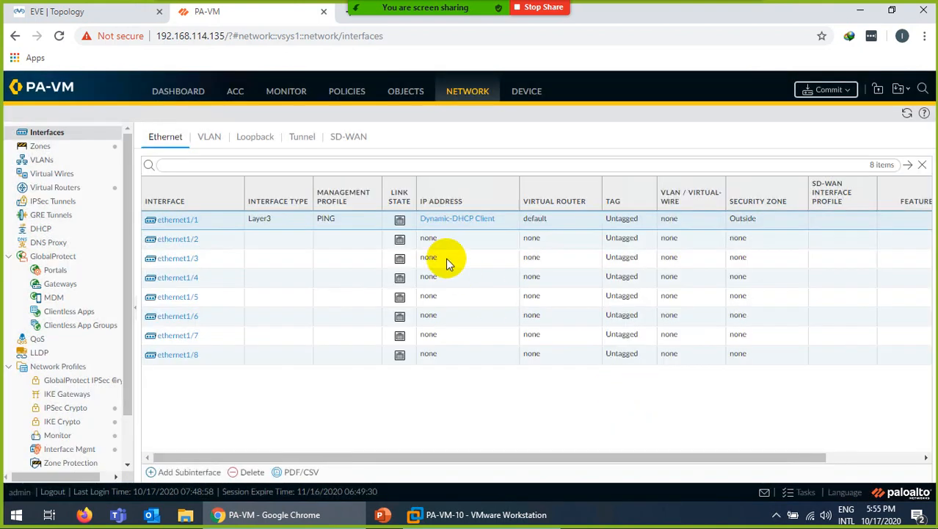
pyautogui.click(455, 219)
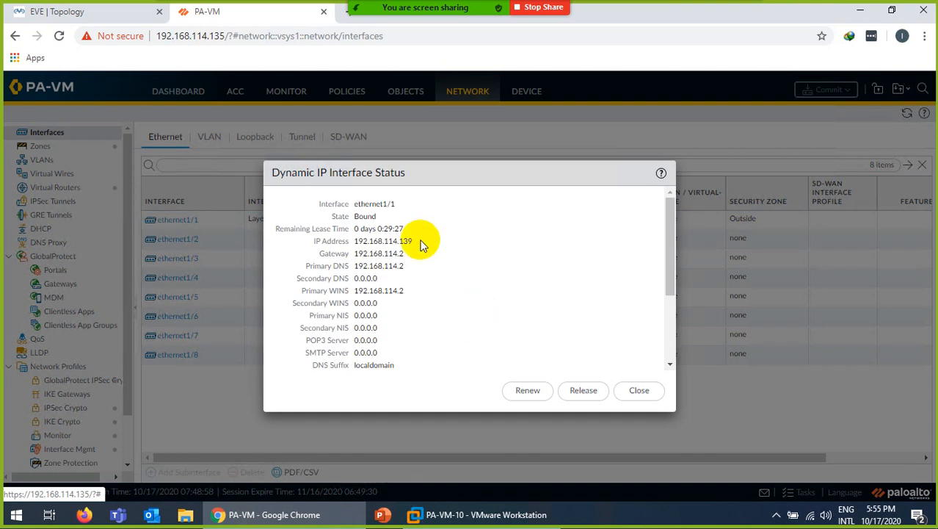
# Review the lease's IP 192.168.114.139, gateway and DNS 192.168.114.2, and WINS details, then close it.
pyautogui.moveTo(414, 243); pyautogui.dragTo(371, 255)
pyautogui.click(394, 260)
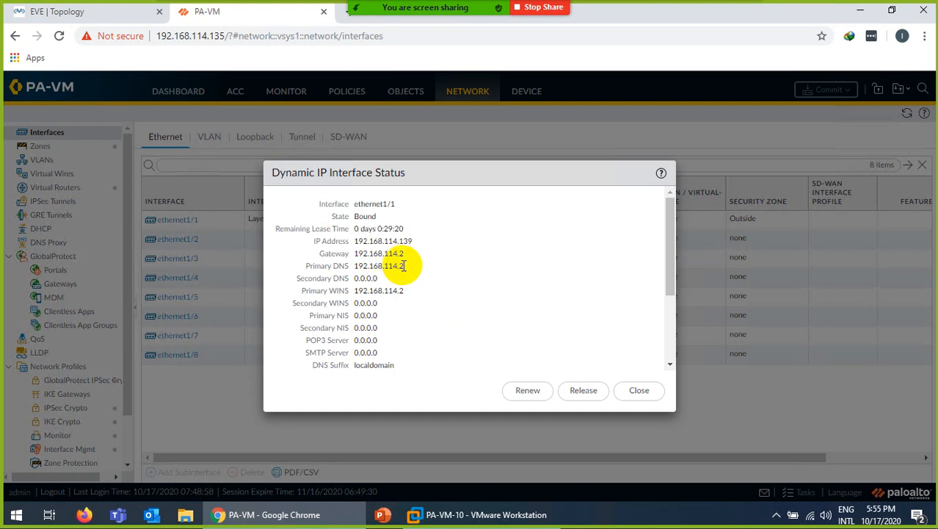
pyautogui.moveTo(407, 268); pyautogui.dragTo(369, 267)
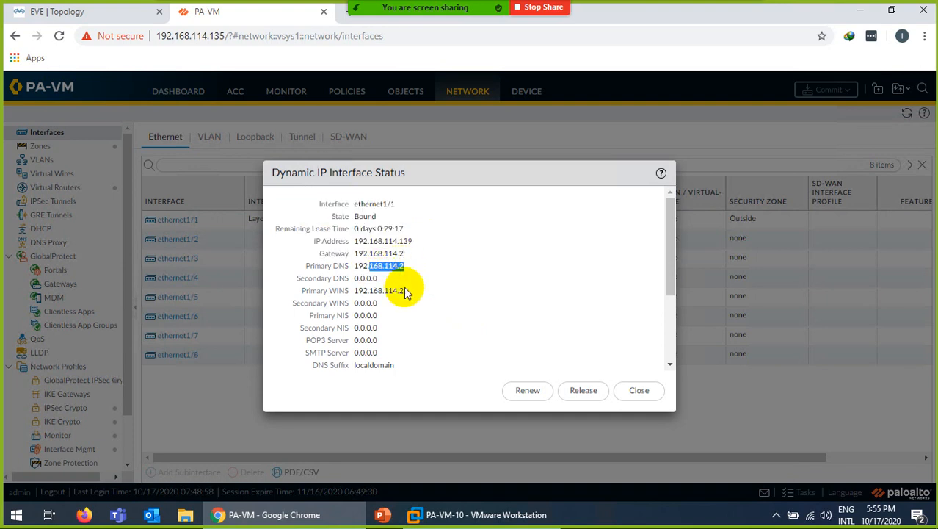
pyautogui.moveTo(405, 292); pyautogui.dragTo(372, 306)
pyautogui.scroll(-2, 386, 308)
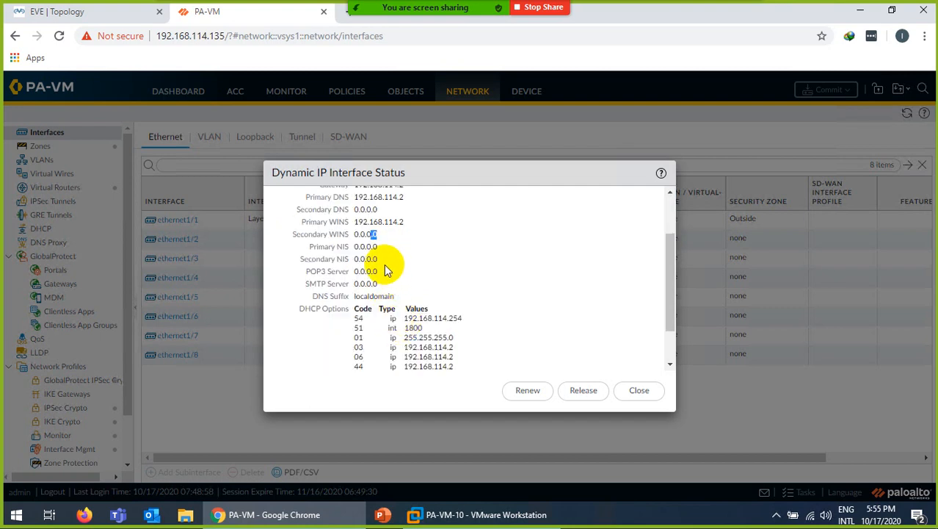
pyautogui.click(383, 280)
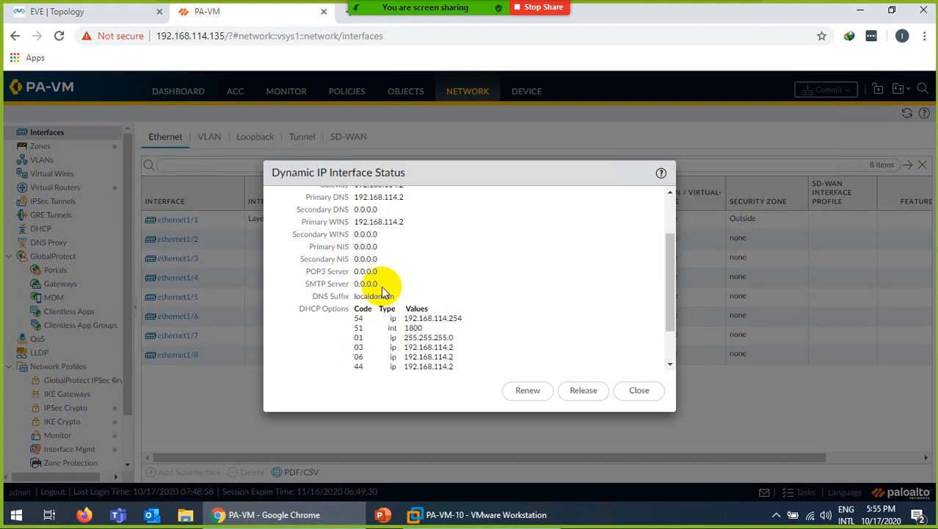
pyautogui.scroll(-2, 393, 303)
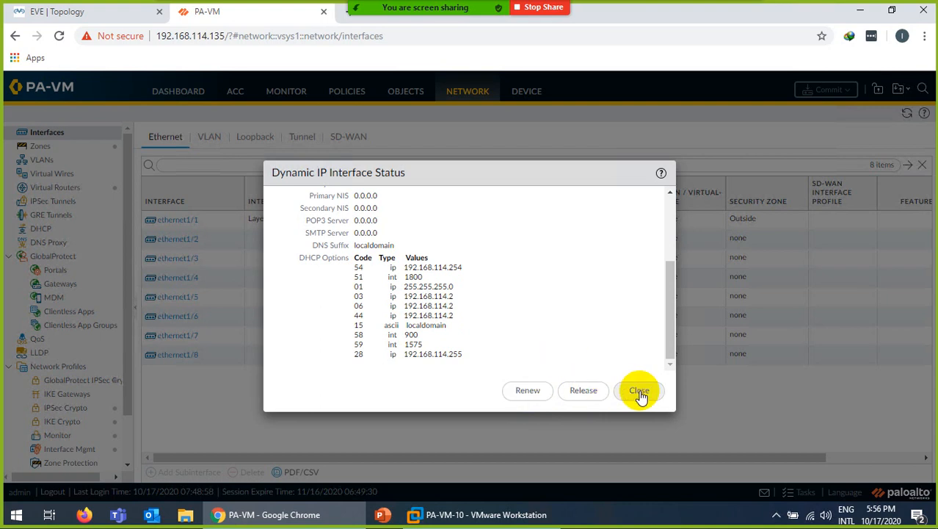
pyautogui.scroll(3, 569, 290)
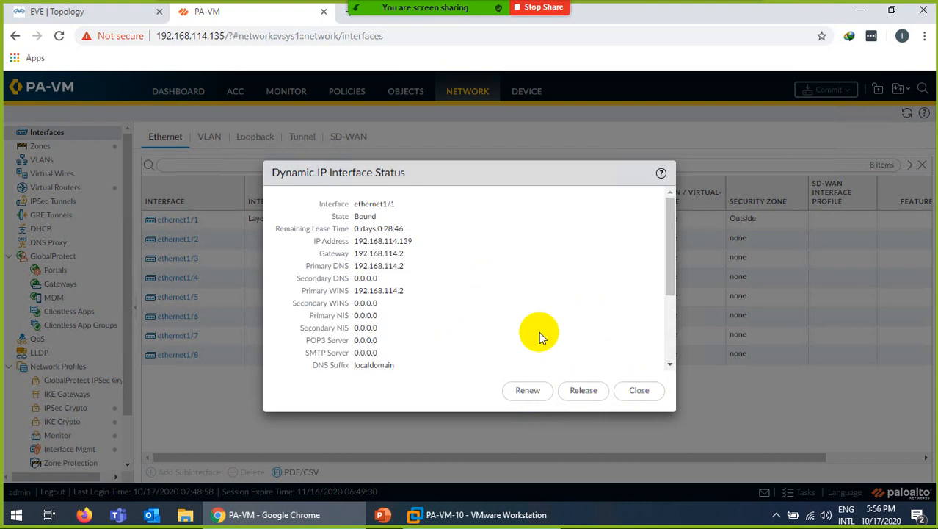
pyautogui.click(637, 391)
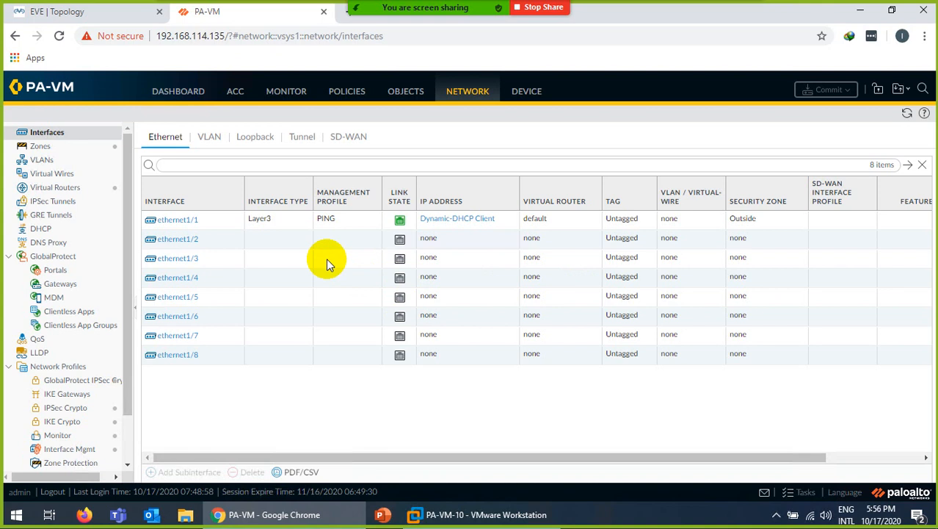
# Switch ethernet1/1 to Static IPv4 with address 192.168.114.100/24 and save the interface.
pyautogui.click(175, 224)
pyautogui.click(175, 224)
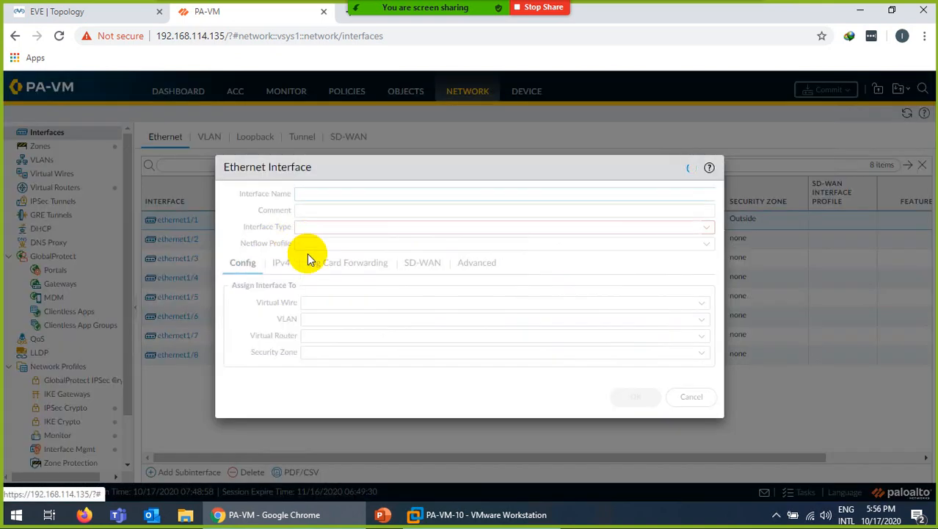
pyautogui.click(282, 263)
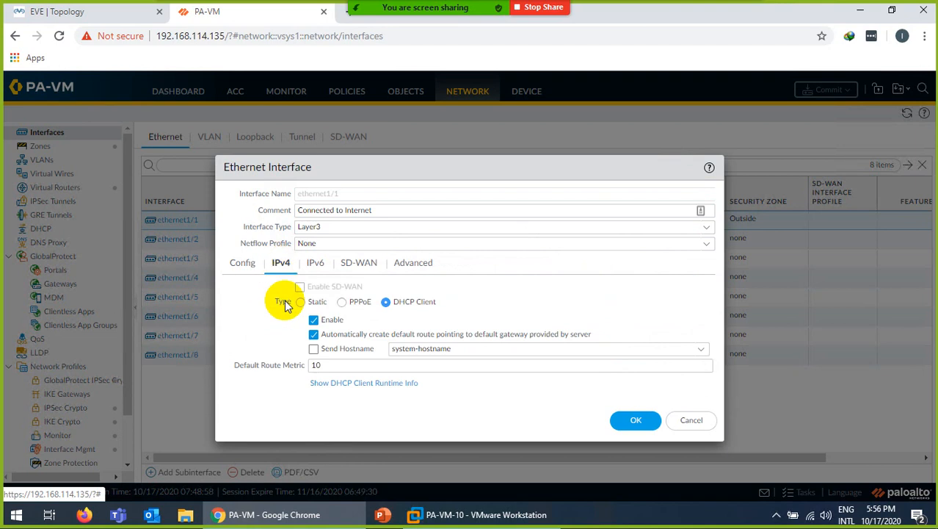
pyautogui.click(300, 302)
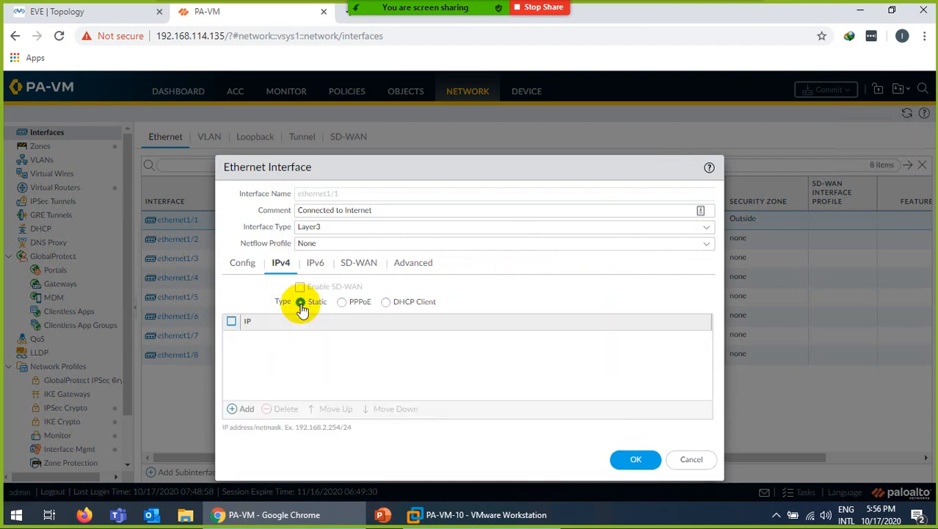
pyautogui.click(245, 409)
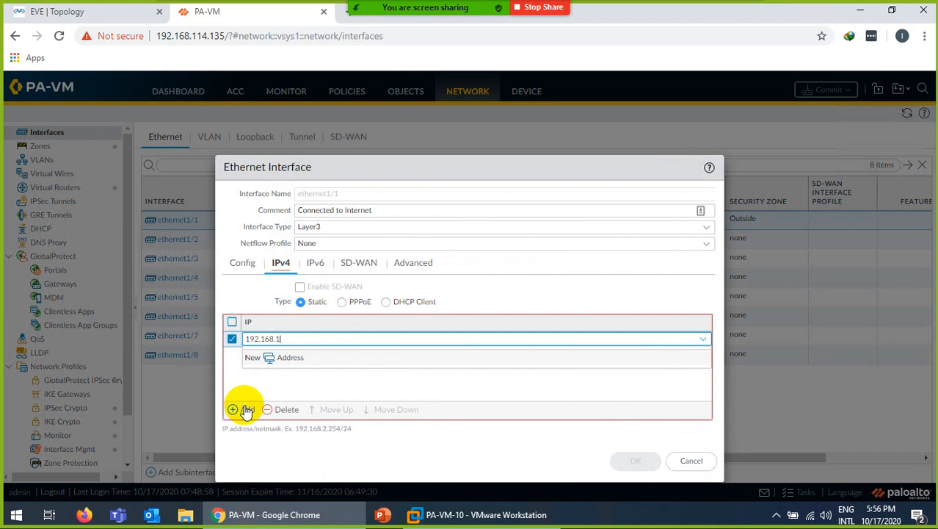
pyautogui.write('192.168.114.100/24')
pyautogui.click(279, 378)
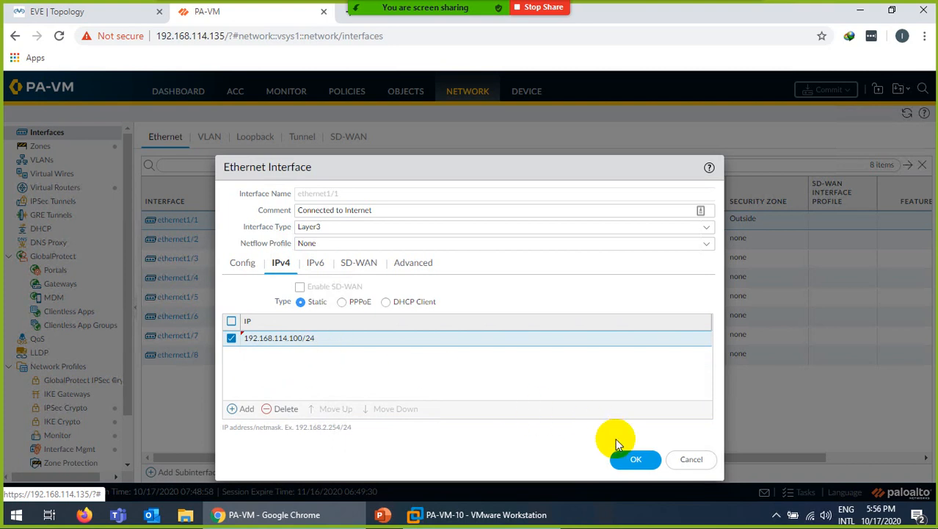
pyautogui.click(636, 461)
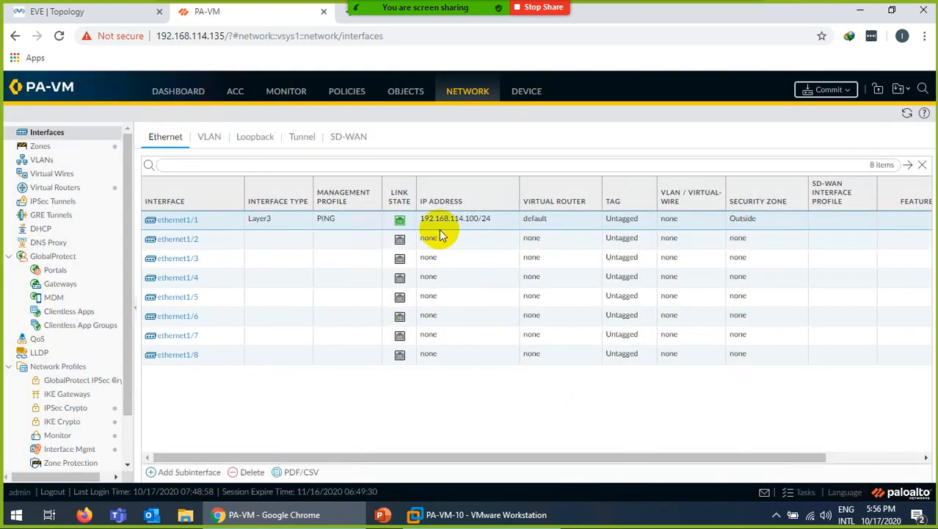
# Make ethernet1/2 a Layer3 interface on the default virtual router in the DMZ zone.
pyautogui.click(105, 11)
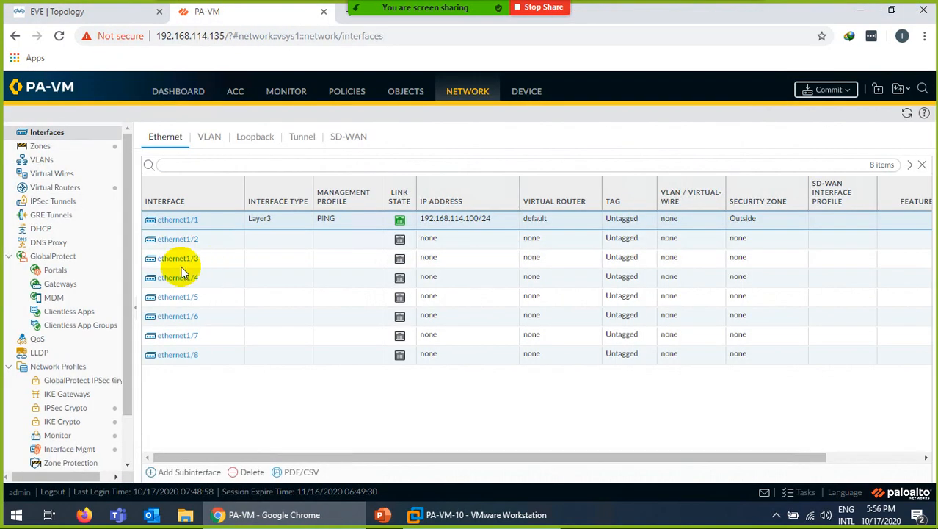
pyautogui.click(183, 240)
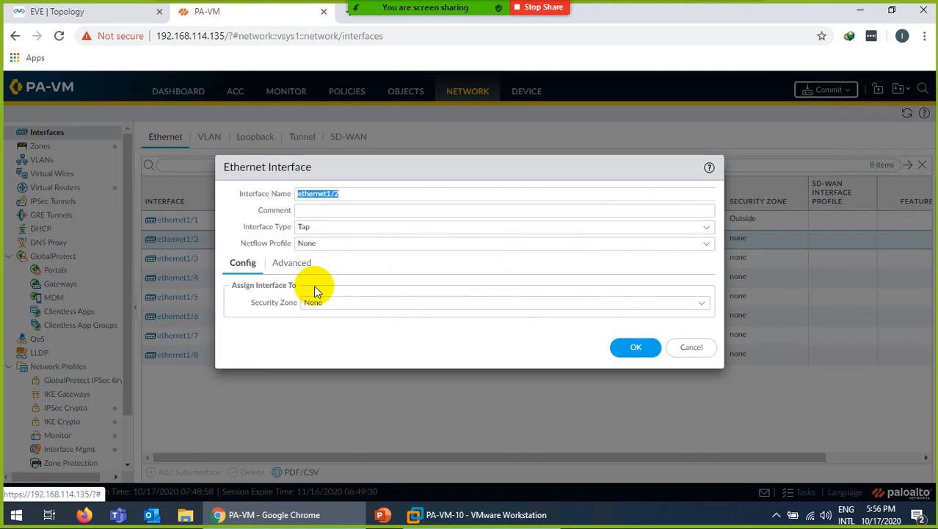
pyautogui.click(520, 209)
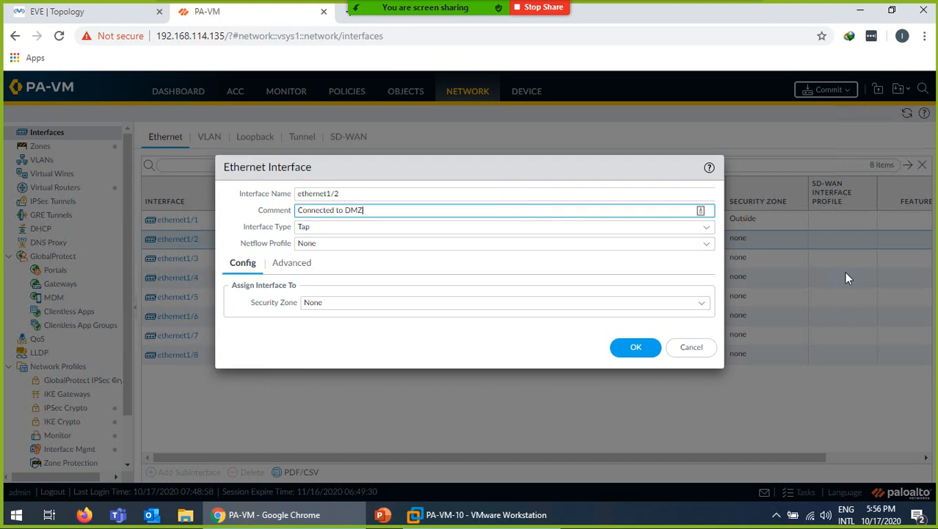
pyautogui.click(698, 227)
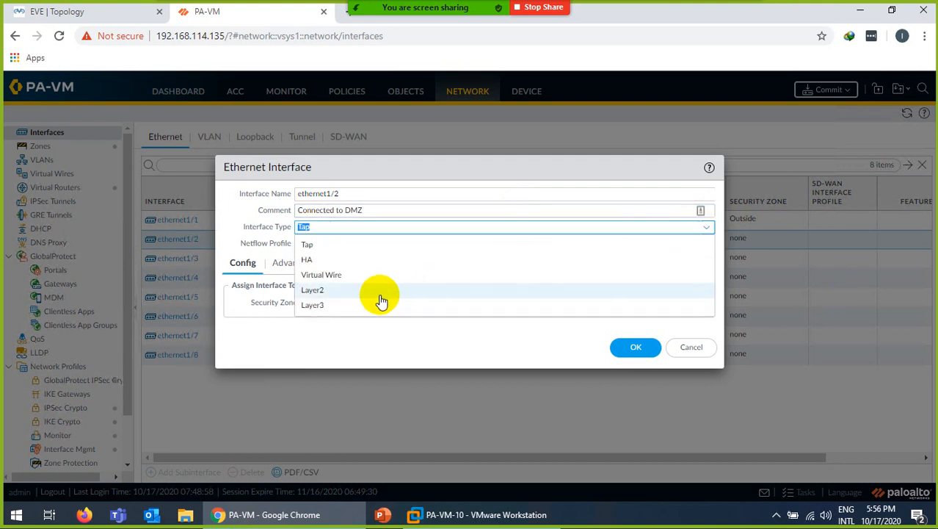
pyautogui.click(351, 306)
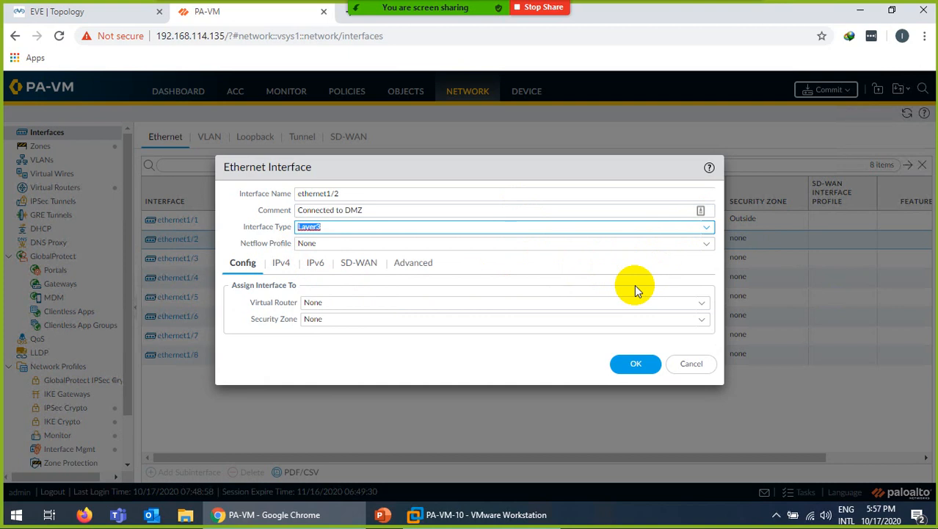
pyautogui.click(701, 303)
pyautogui.click(340, 336)
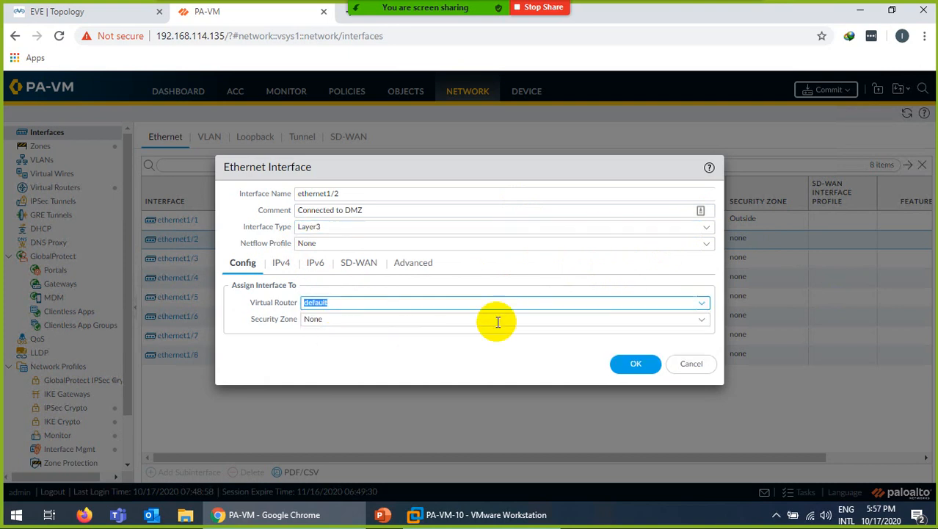
pyautogui.click(702, 320)
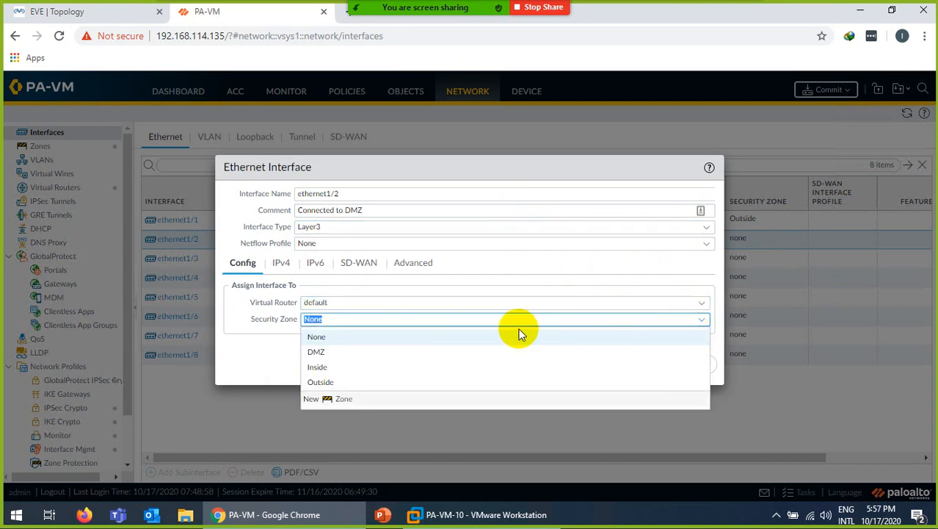
pyautogui.click(321, 355)
# Give ethernet1/2 static address 192.168.2.100/24 and the PING management profile, then save it.
pyautogui.click(282, 263)
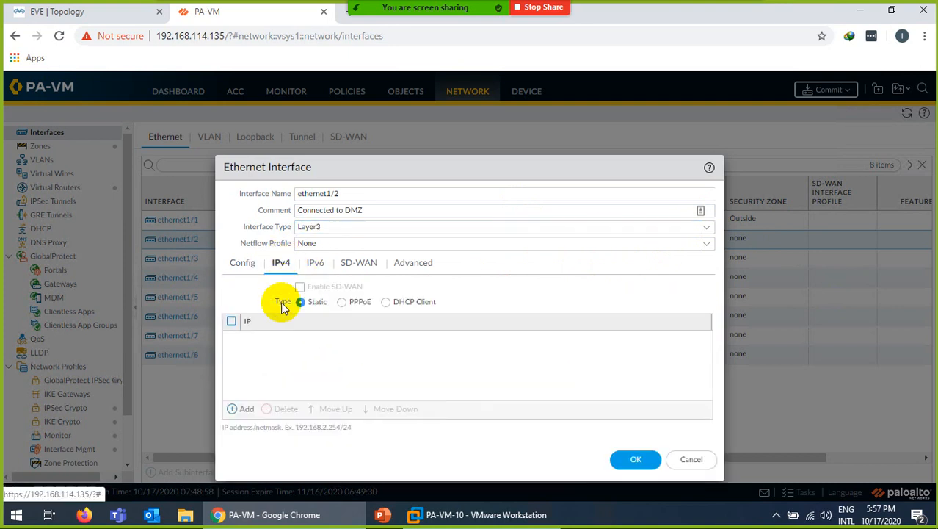
pyautogui.click(240, 409)
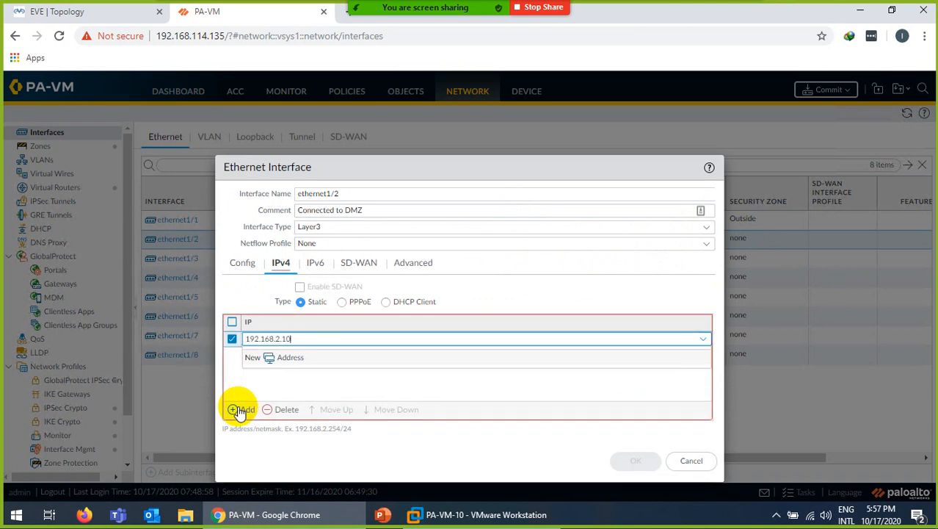
pyautogui.click(306, 380)
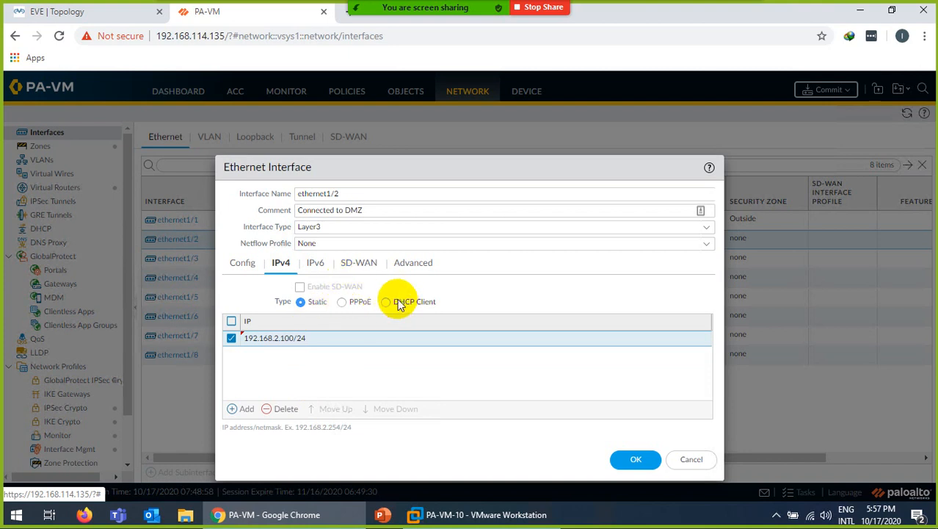
pyautogui.click(413, 266)
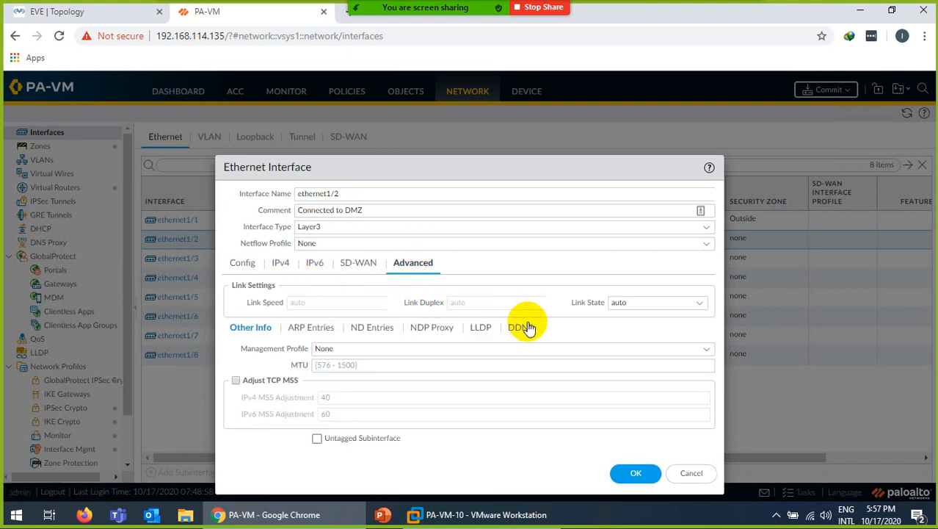
pyautogui.click(705, 351)
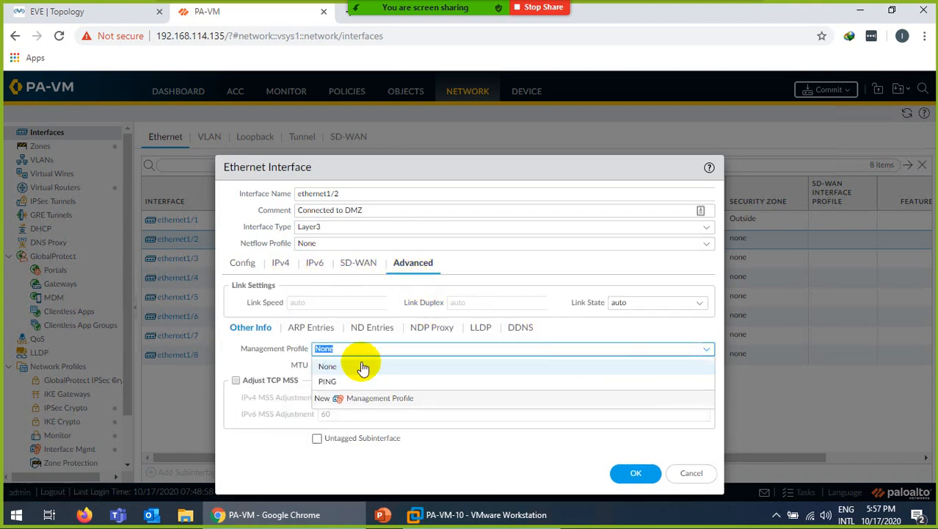
pyautogui.click(333, 380)
pyautogui.click(632, 476)
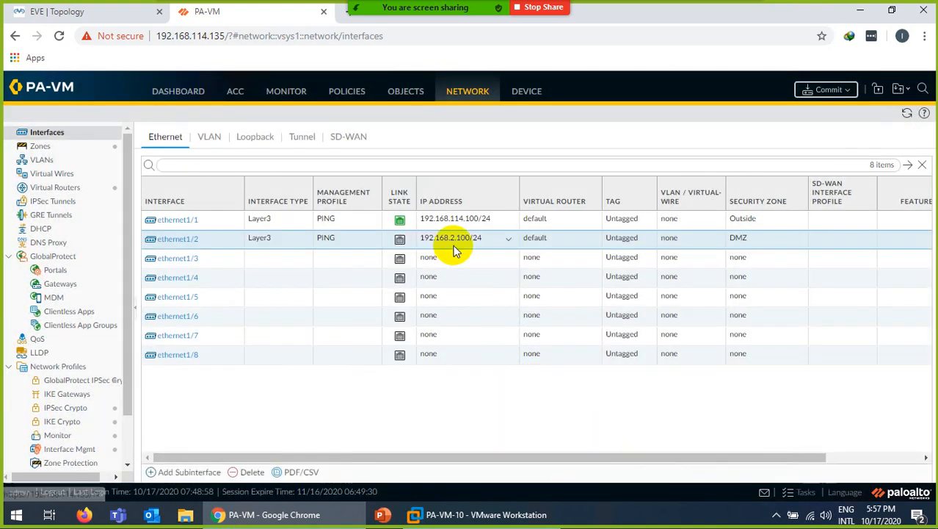
# Make ethernet1/3 a Layer3 interface on the default virtual router in the Inside zone.
pyautogui.click(44, 12)
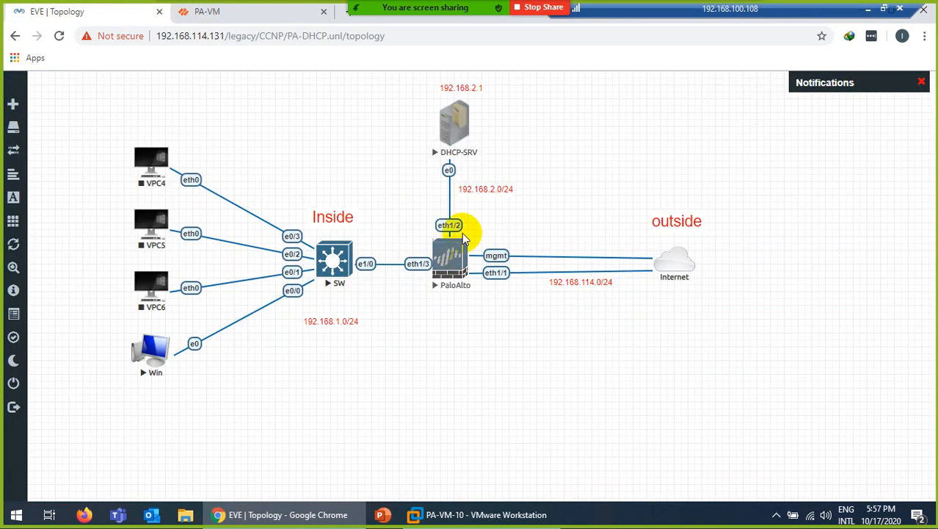
pyautogui.click(217, 17)
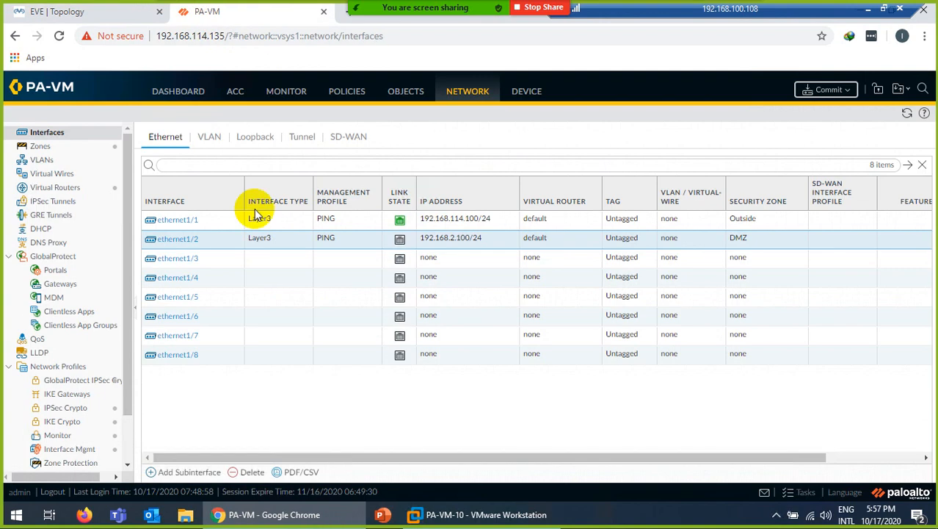
pyautogui.click(207, 258)
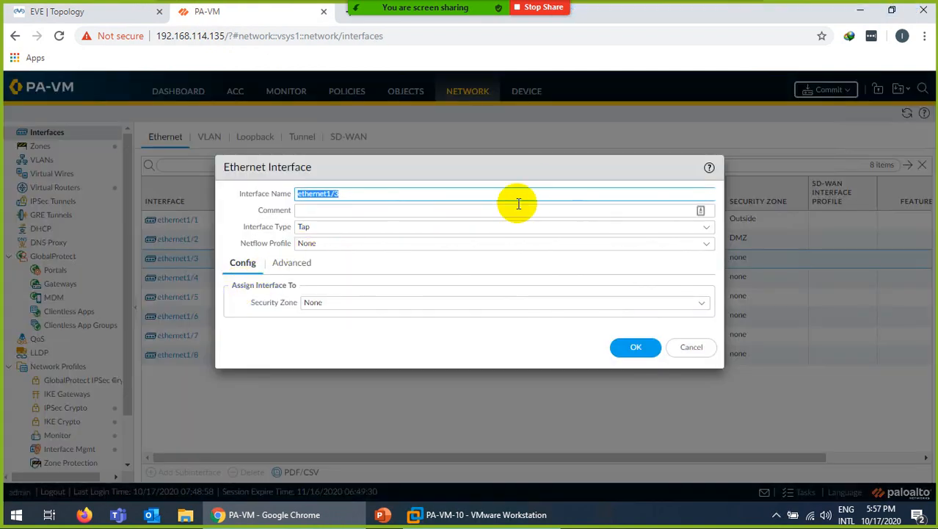
pyautogui.click(461, 213)
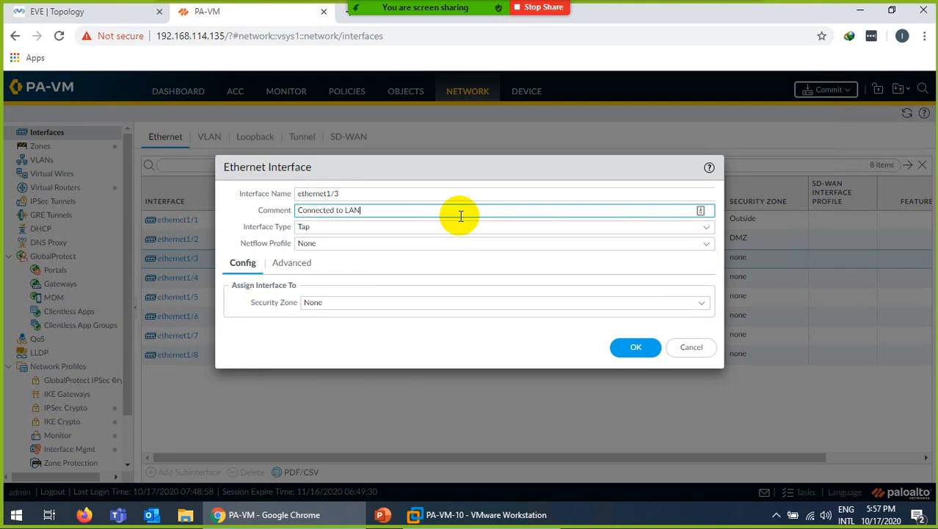
pyautogui.click(705, 227)
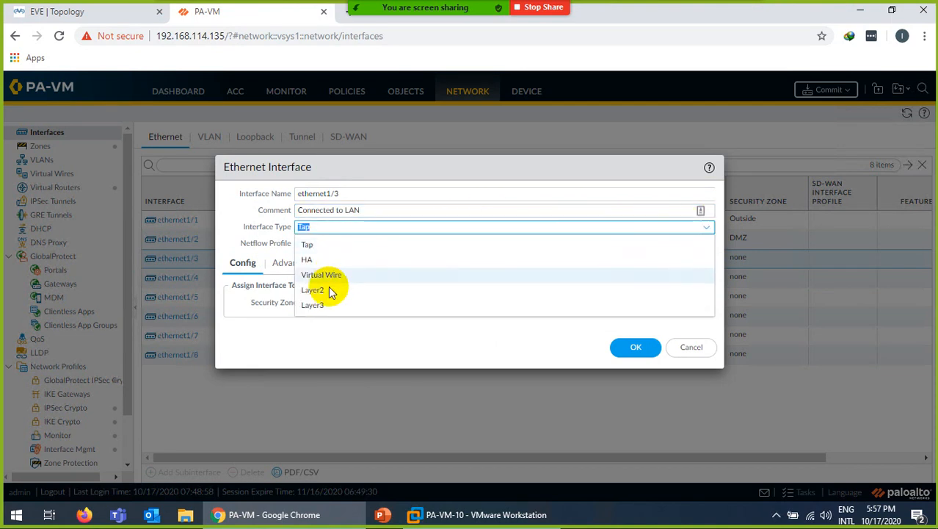
pyautogui.click(317, 304)
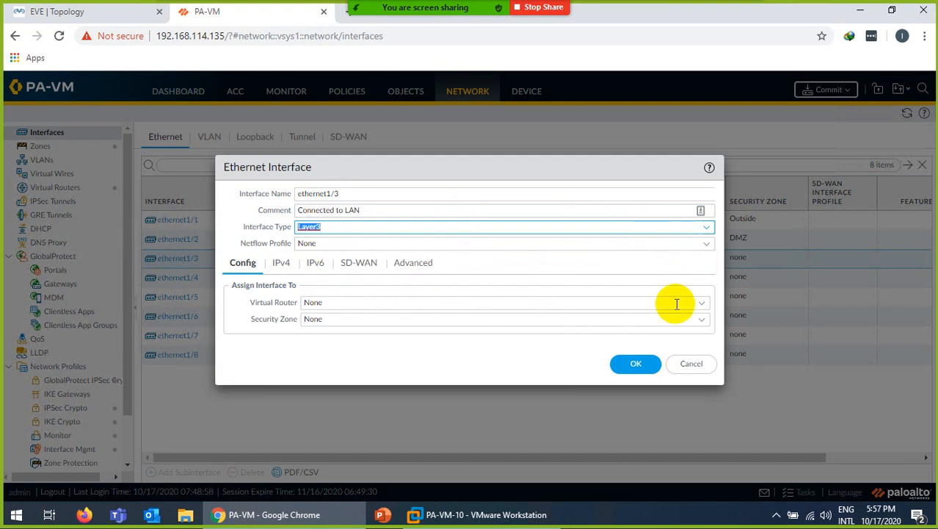
pyautogui.click(701, 302)
pyautogui.click(340, 335)
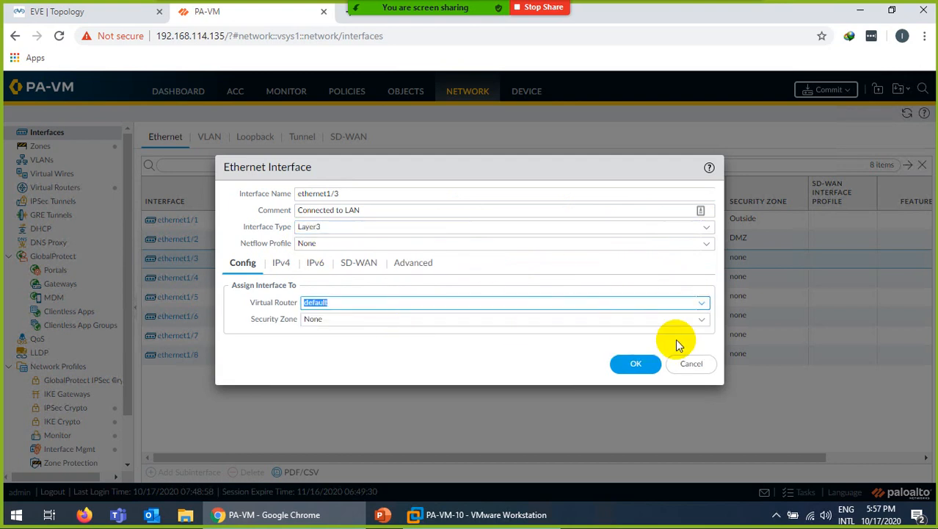
pyautogui.click(704, 322)
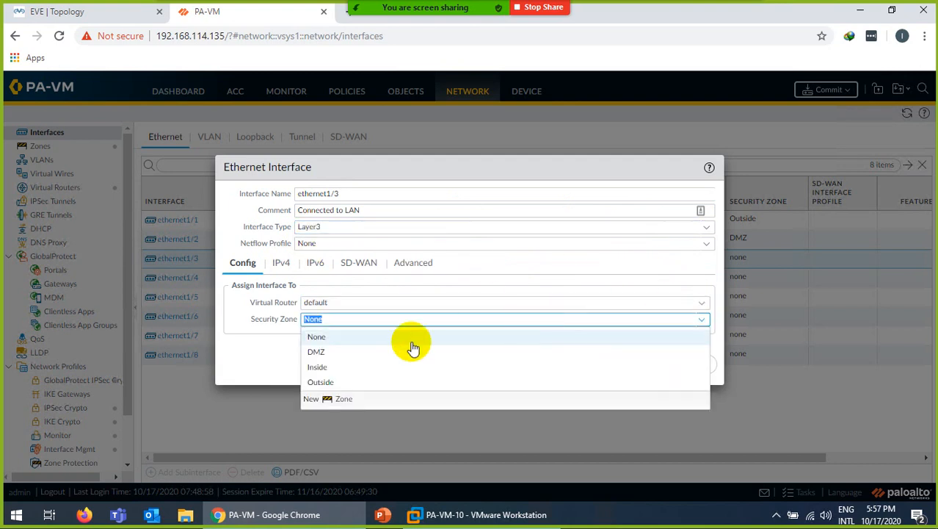
pyautogui.click(339, 367)
# Give ethernet1/3 static address 192.168.1.100/24 and the PING management profile, then save it.
pyautogui.click(282, 263)
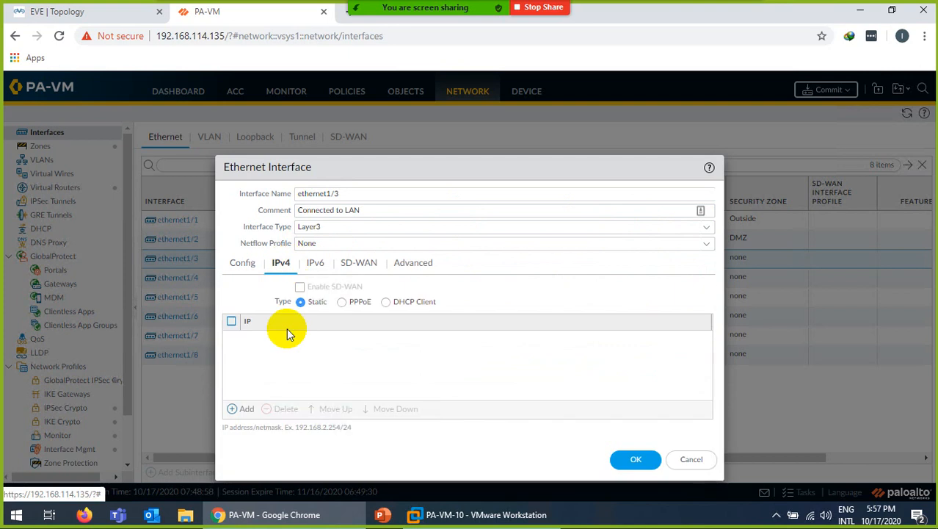
pyautogui.click(246, 409)
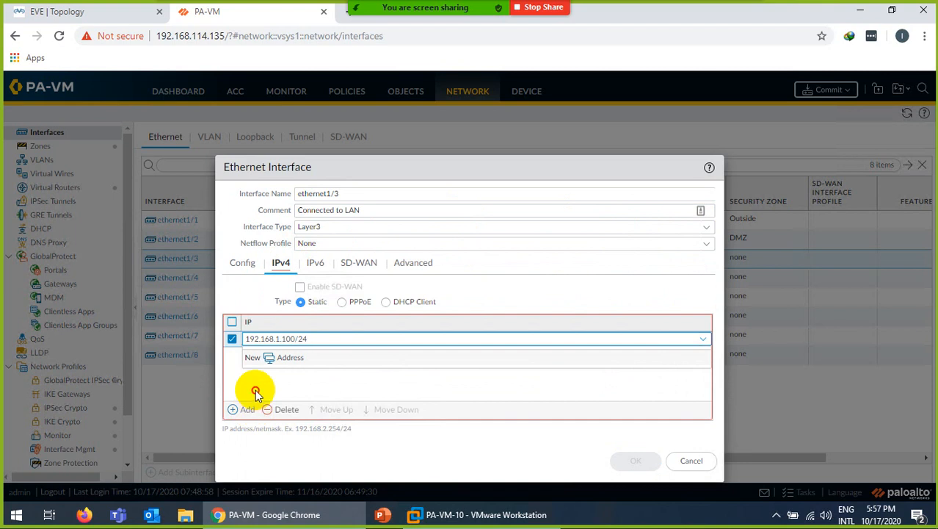
pyautogui.click(255, 389)
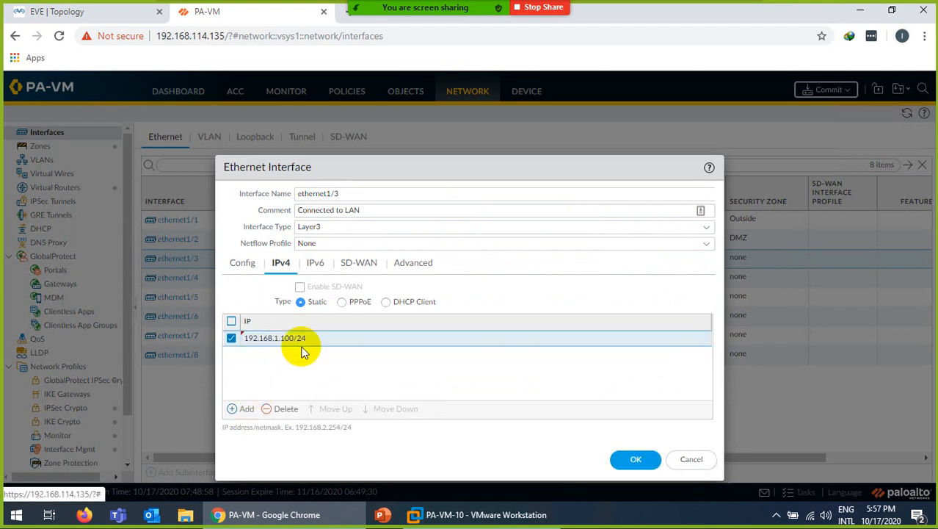
pyautogui.click(416, 264)
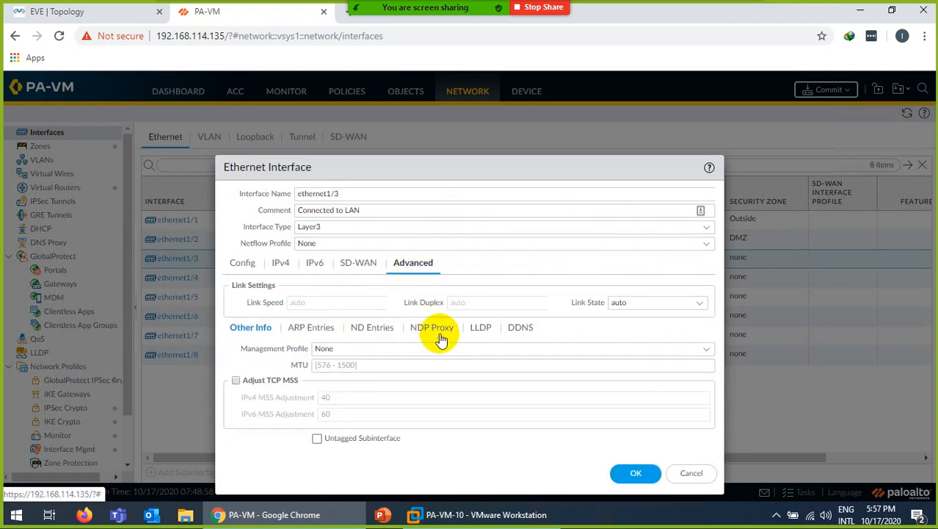
pyautogui.click(704, 354)
pyautogui.click(324, 379)
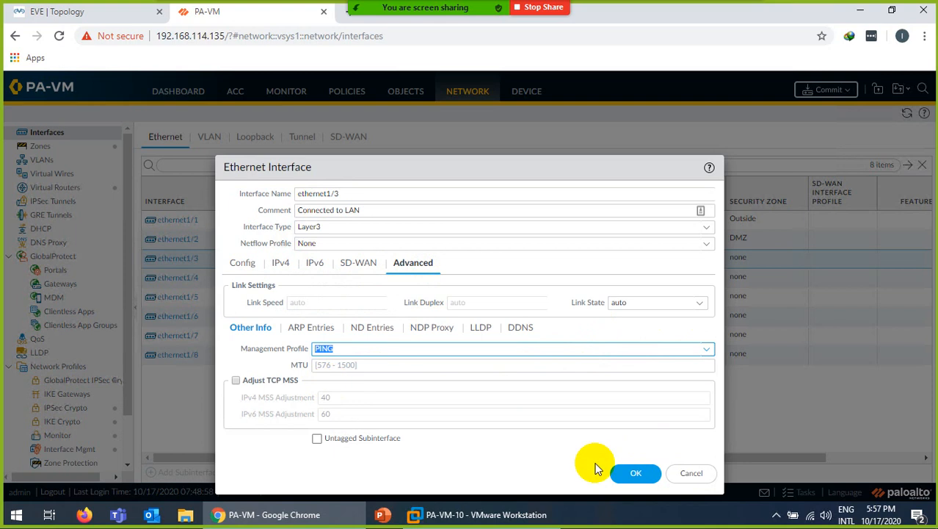
pyautogui.click(636, 473)
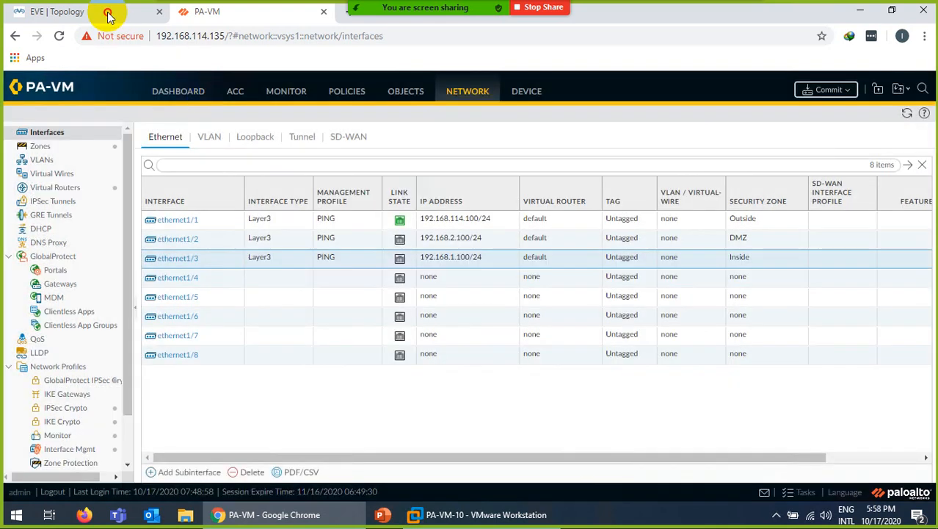
pyautogui.click(108, 16)
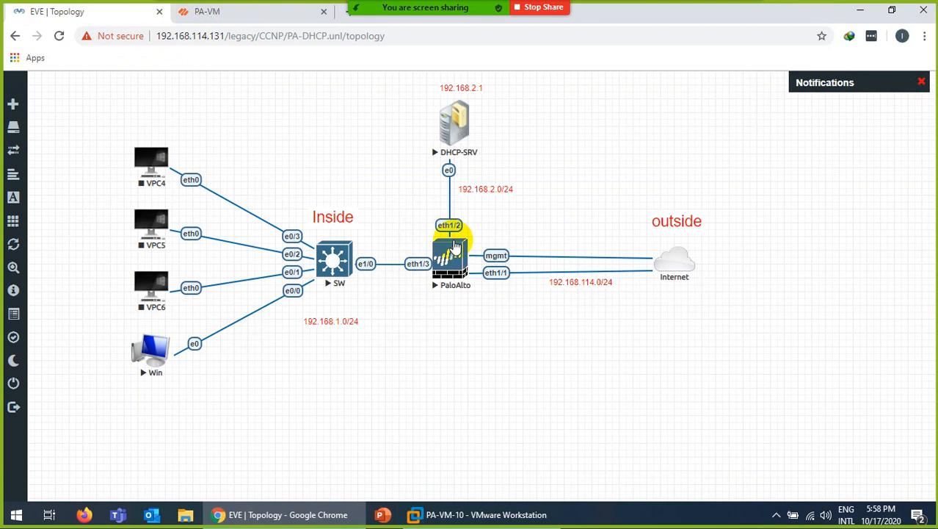
pyautogui.click(221, 13)
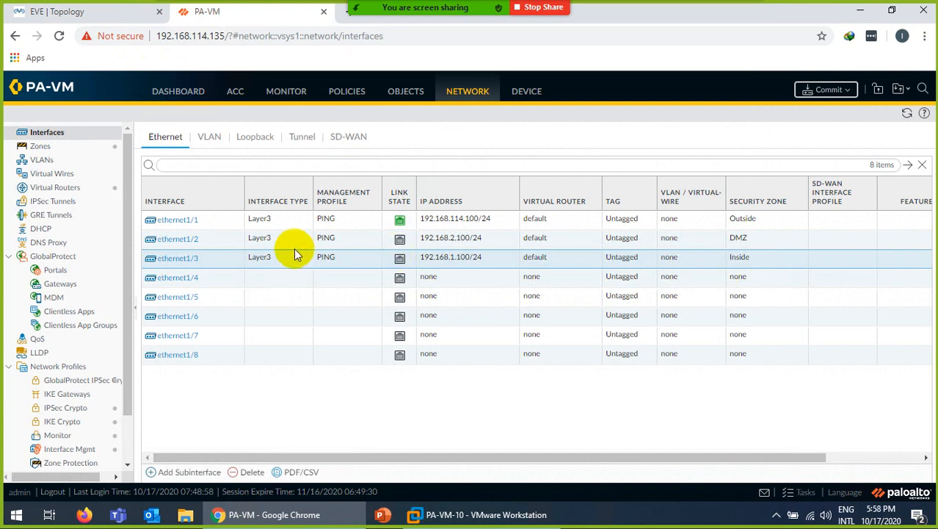
# Start a new static route on the default virtual router going out ethernet1/1.
pyautogui.click(70, 188)
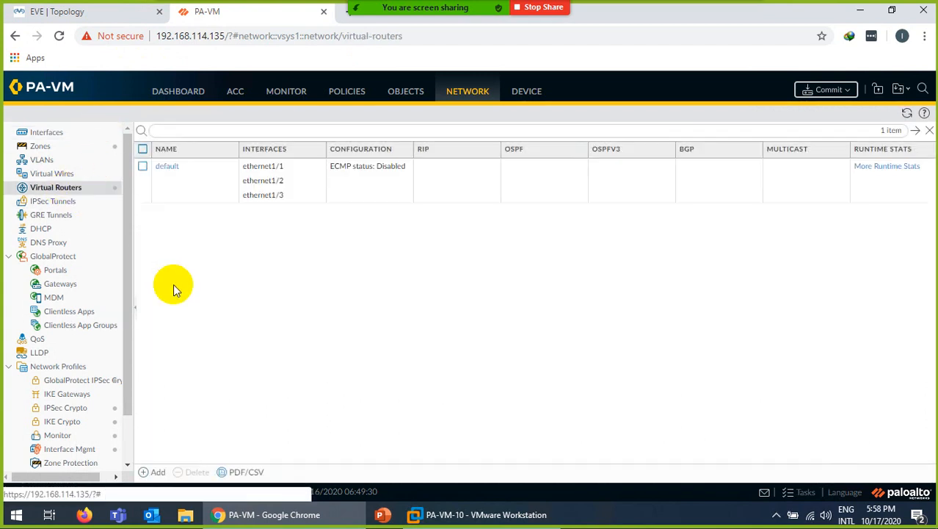
pyautogui.click(165, 167)
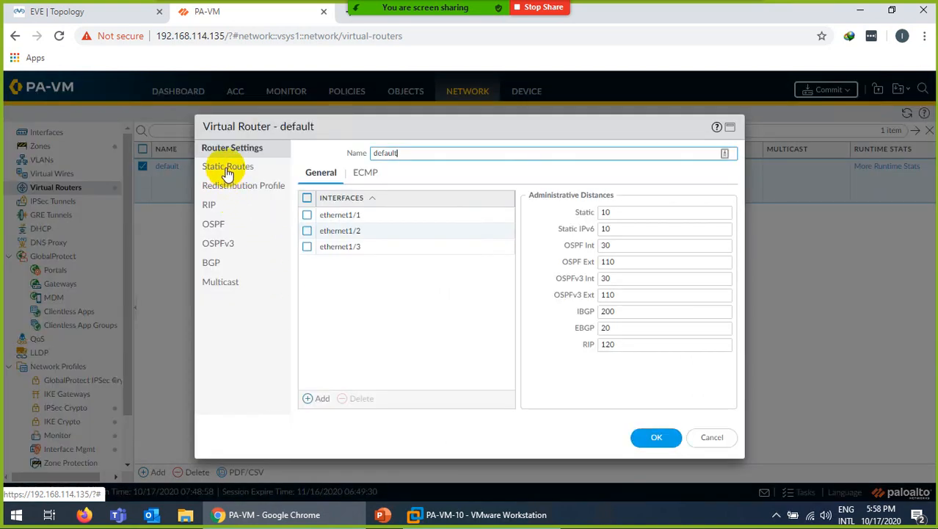
pyautogui.click(228, 168)
pyautogui.click(318, 401)
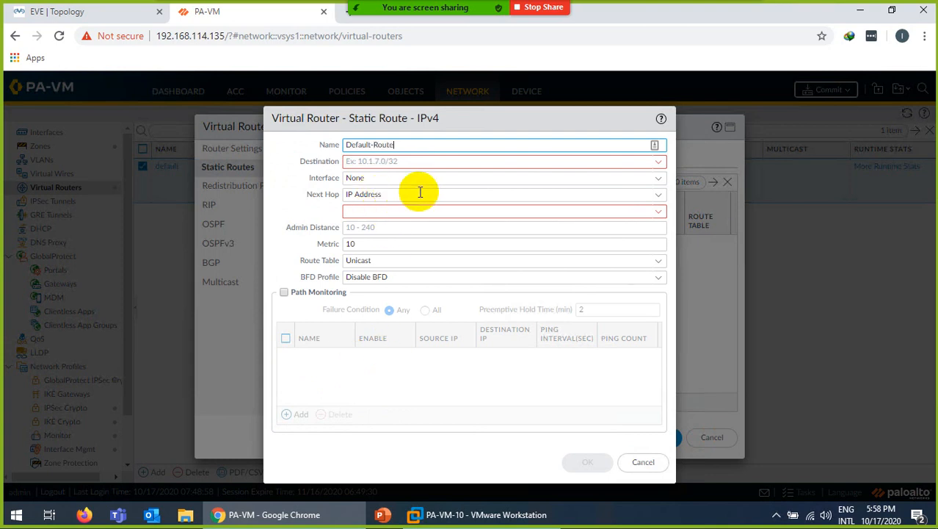
pyautogui.click(656, 181)
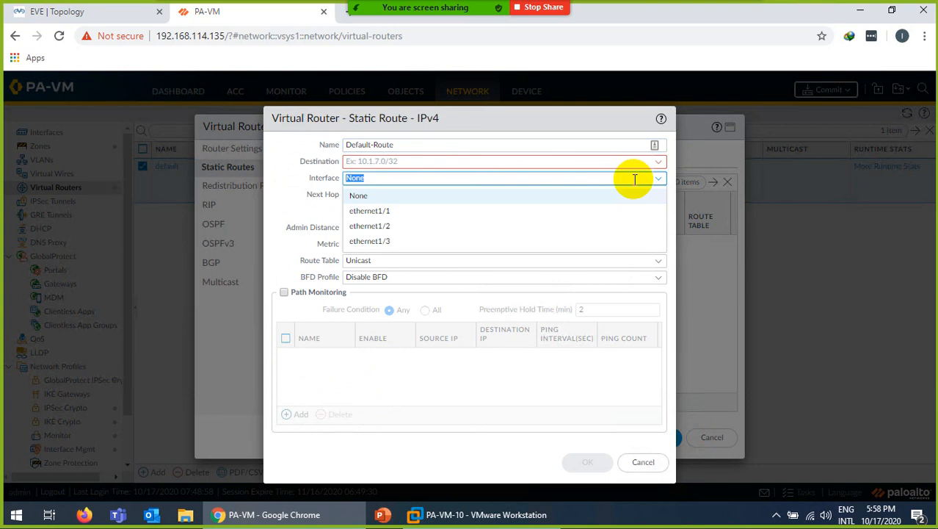
pyautogui.click(411, 205)
# Set next hop 192.168.114.2 and destination 0.0.0.0/0, then save the route and virtual router.
pyautogui.click(126, 7)
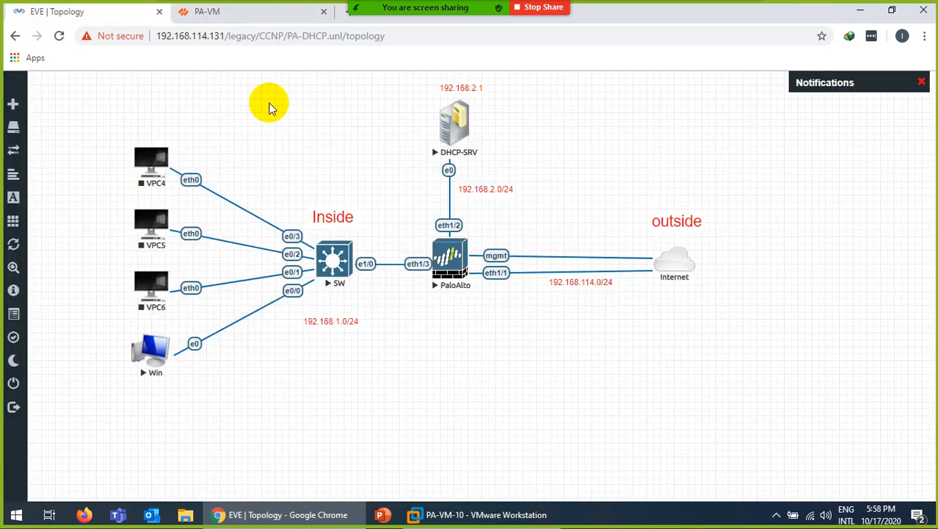
pyautogui.click(211, 10)
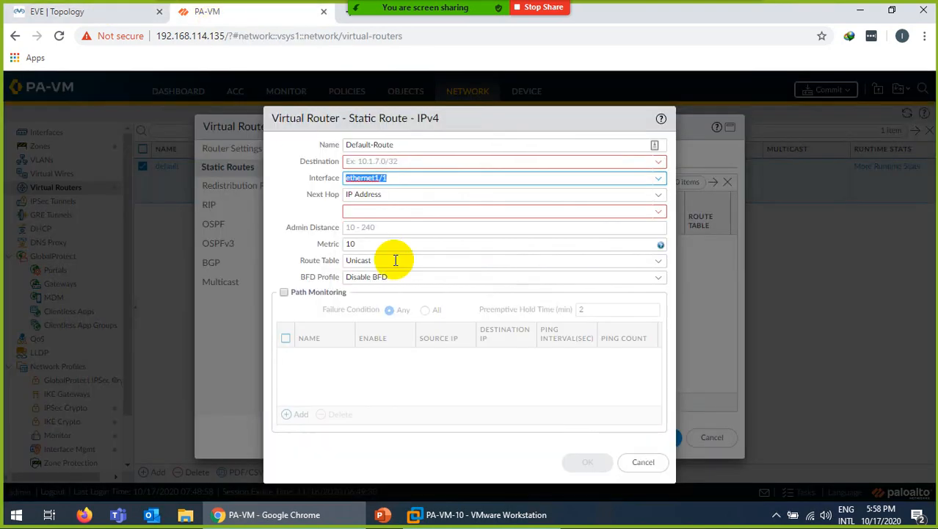
pyautogui.click(453, 211)
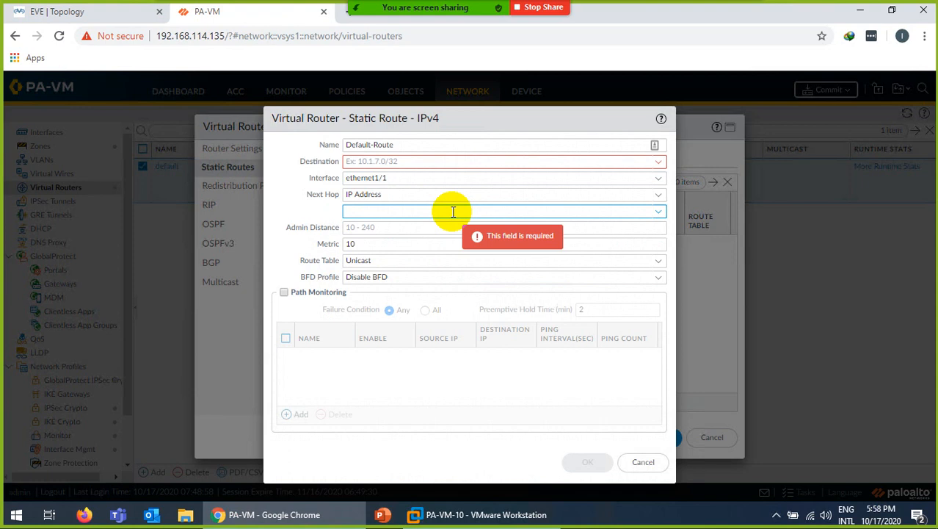
pyautogui.write('192.168.114.2')
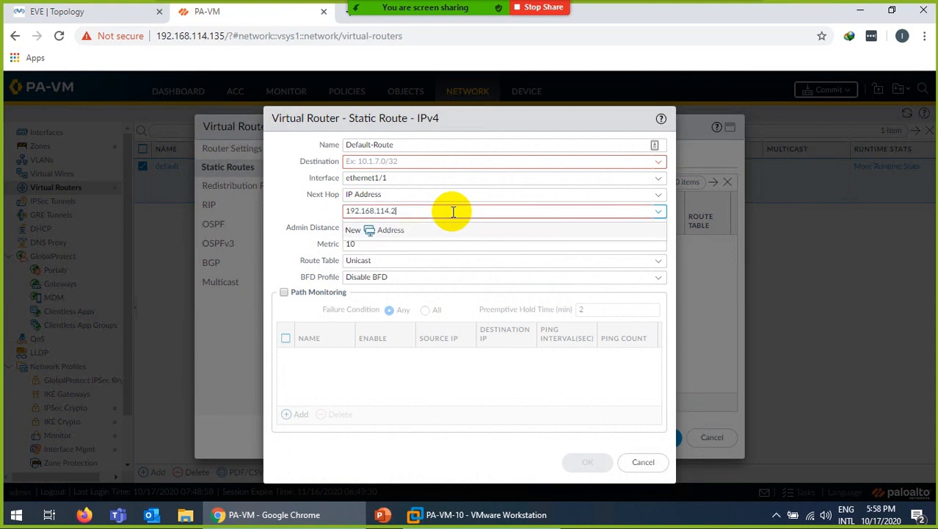
pyautogui.click(119, 12)
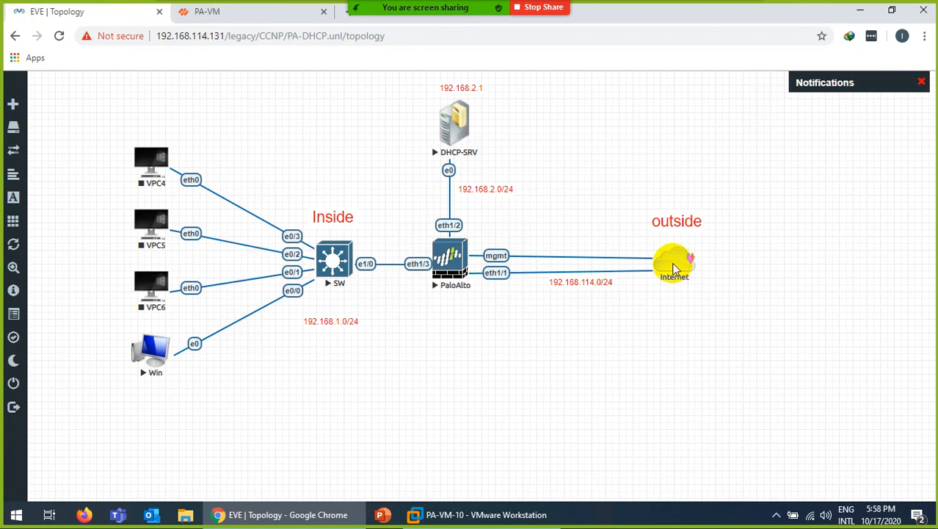
pyautogui.click(235, 15)
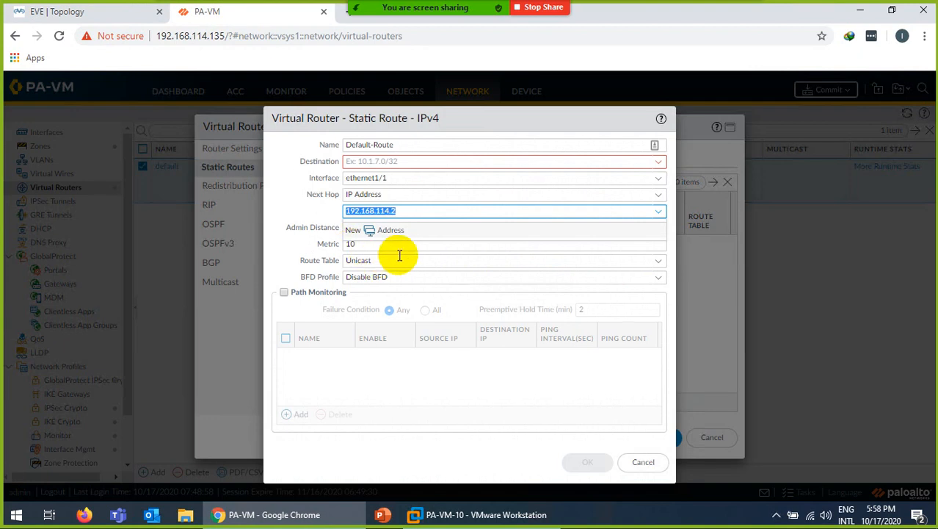
pyautogui.click(390, 163)
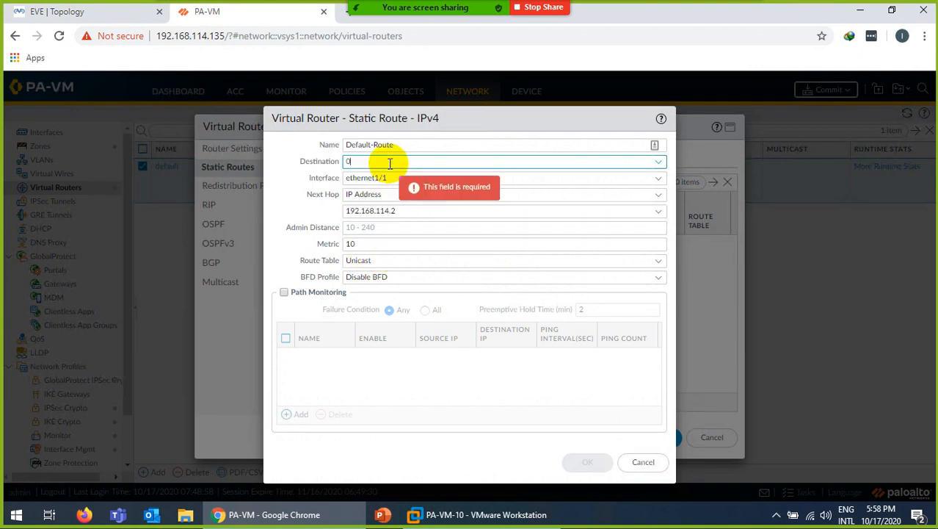
pyautogui.write('0.0.0.0/')
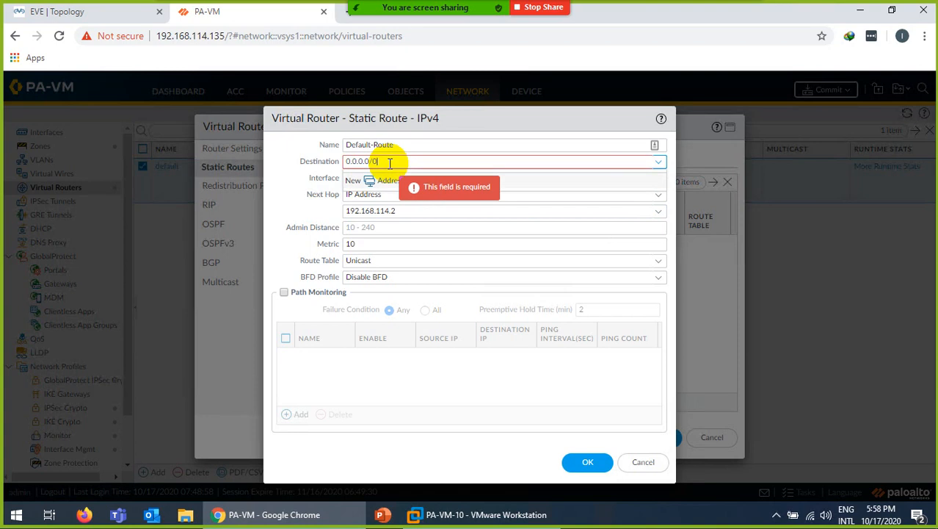
pyautogui.write('0')
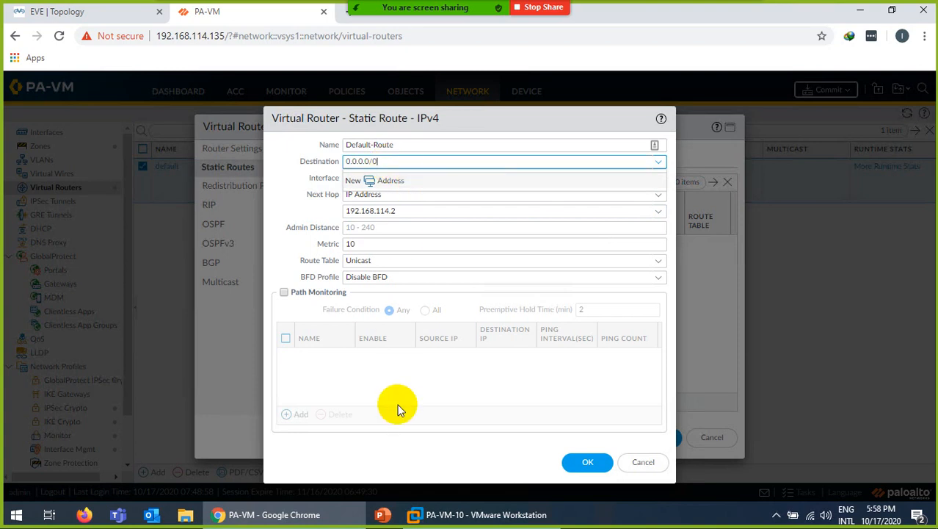
pyautogui.click(584, 458)
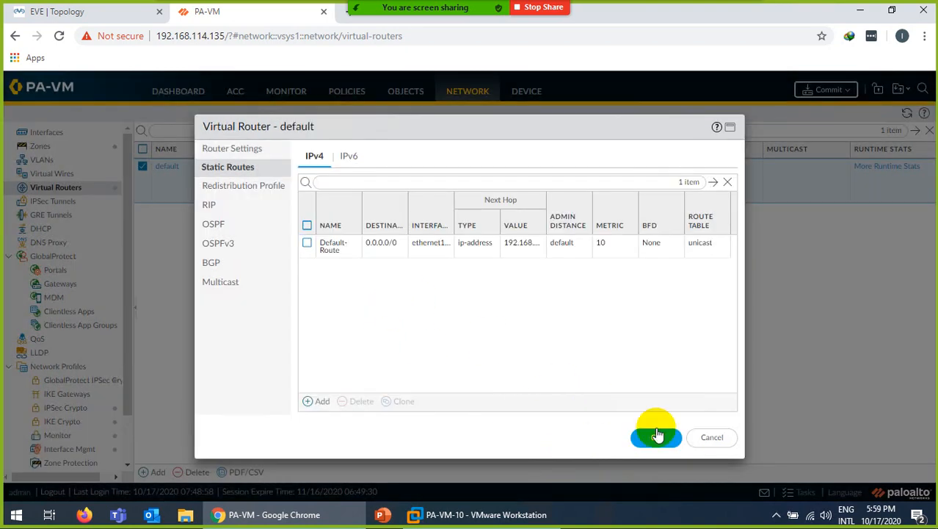
pyautogui.click(661, 440)
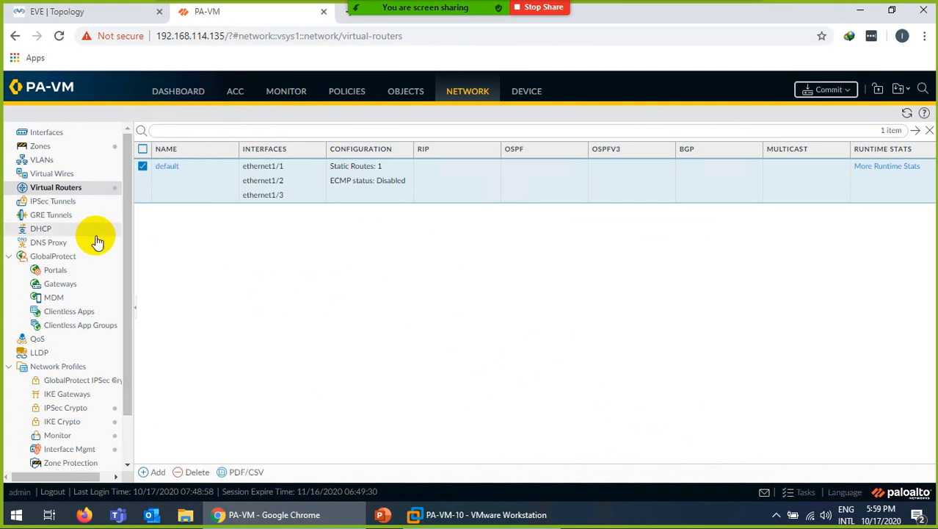
# Create a new NAT rule named Inside-to-Outside under Policies > NAT.
pyautogui.click(348, 92)
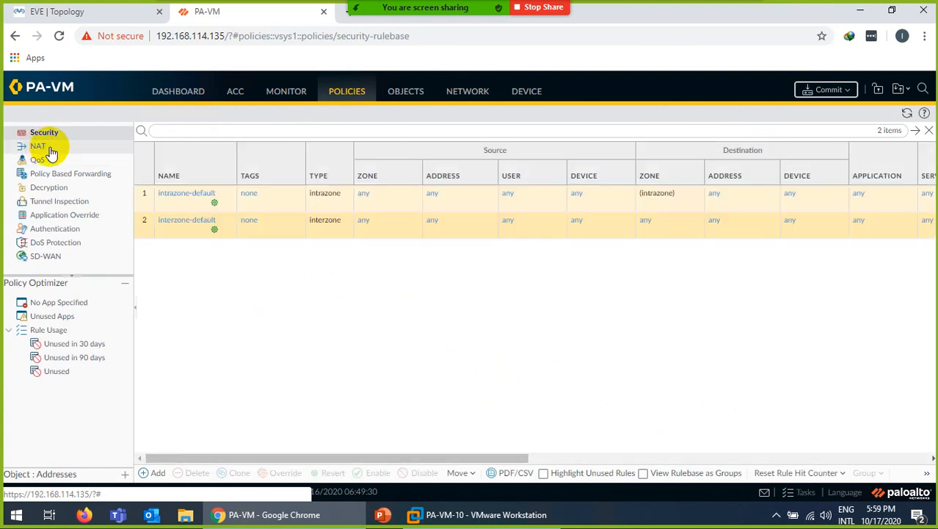
pyautogui.click(44, 147)
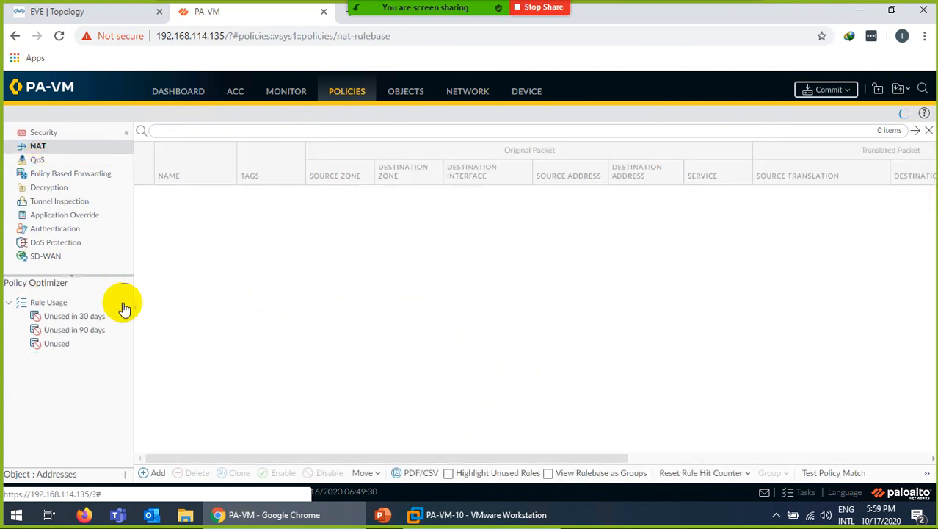
pyautogui.click(157, 475)
pyautogui.click(88, 11)
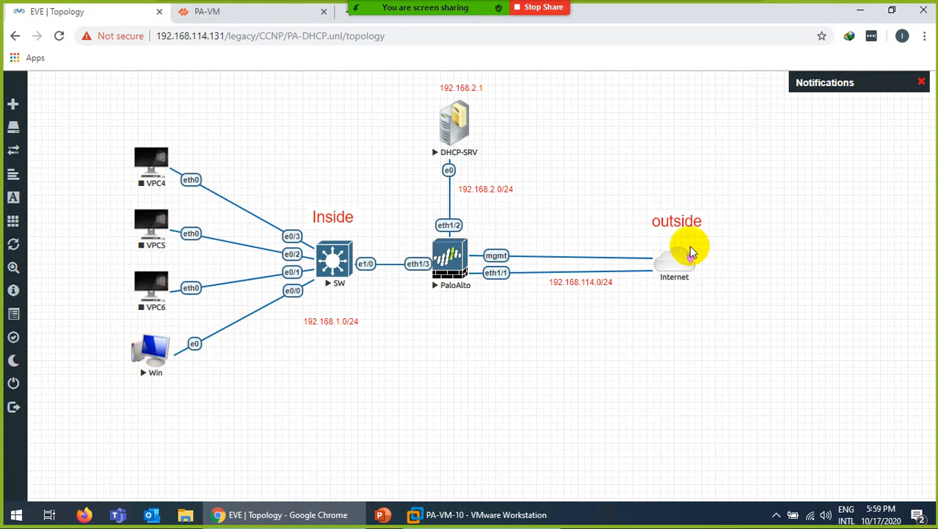
pyautogui.click(234, 12)
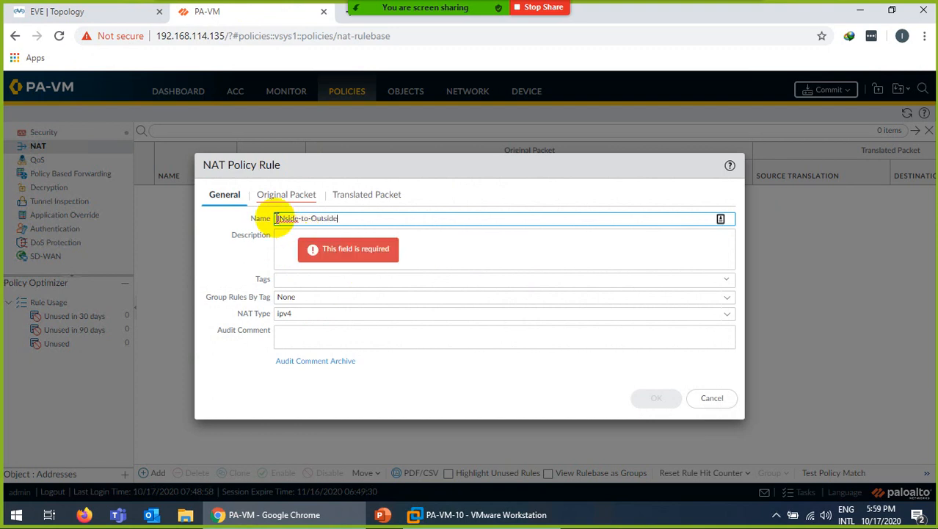
# Match source zone Inside, destination zone Outside, and source address 192.168.1.0/24 in the rule.
pyautogui.click(279, 198)
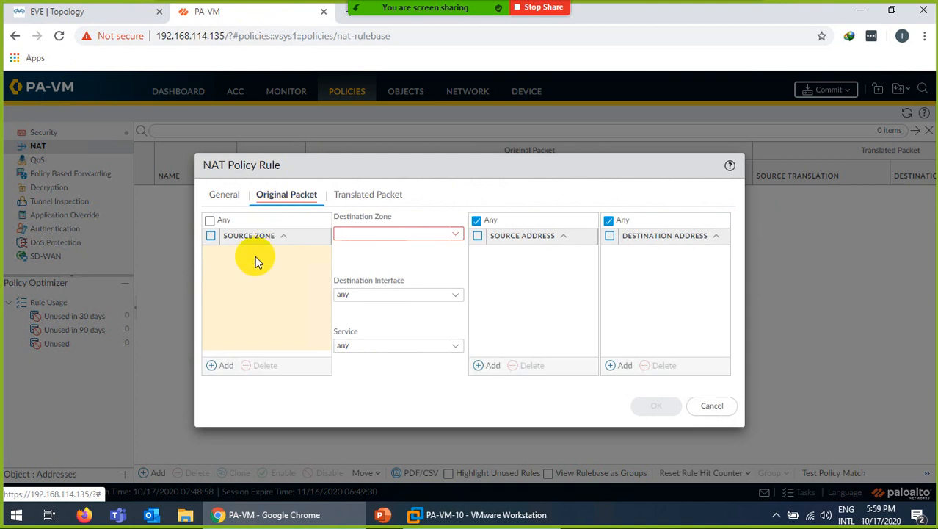
pyautogui.click(226, 366)
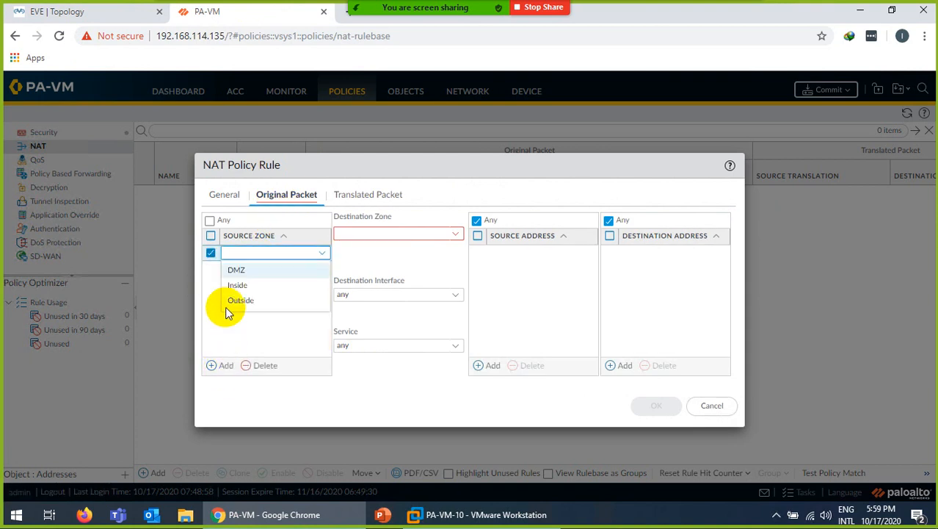
pyautogui.click(233, 282)
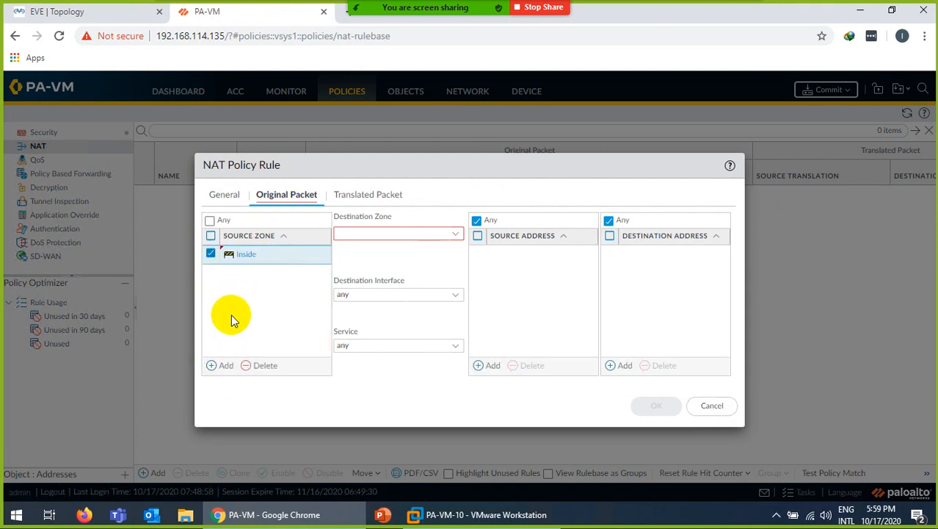
pyautogui.click(456, 234)
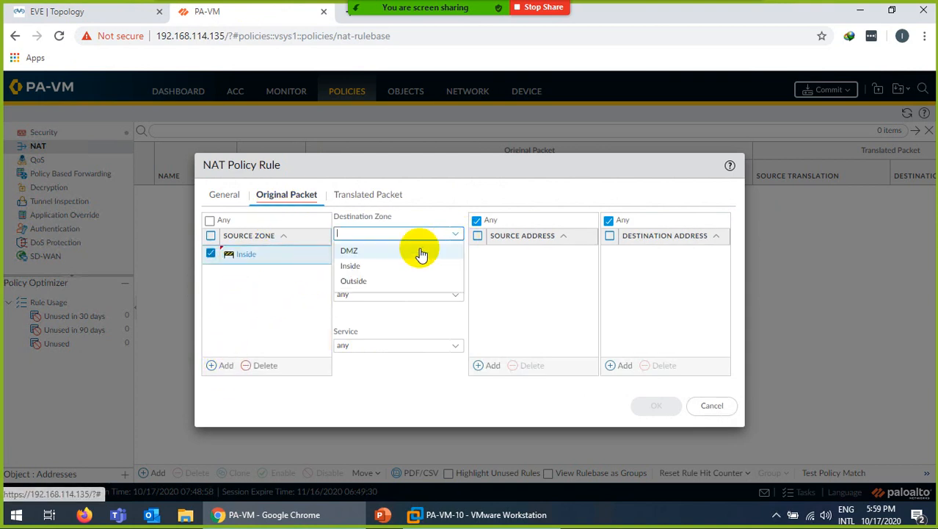
pyautogui.click(358, 280)
pyautogui.click(395, 263)
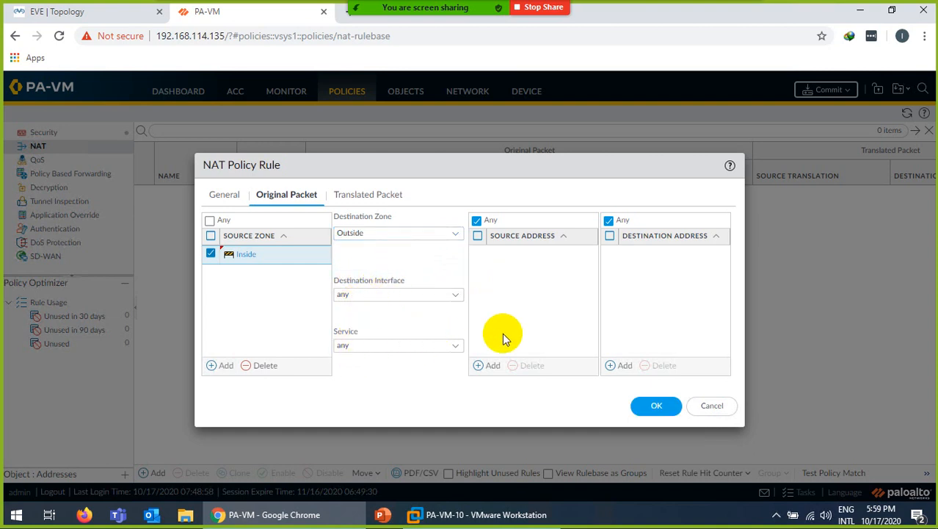
pyautogui.click(491, 366)
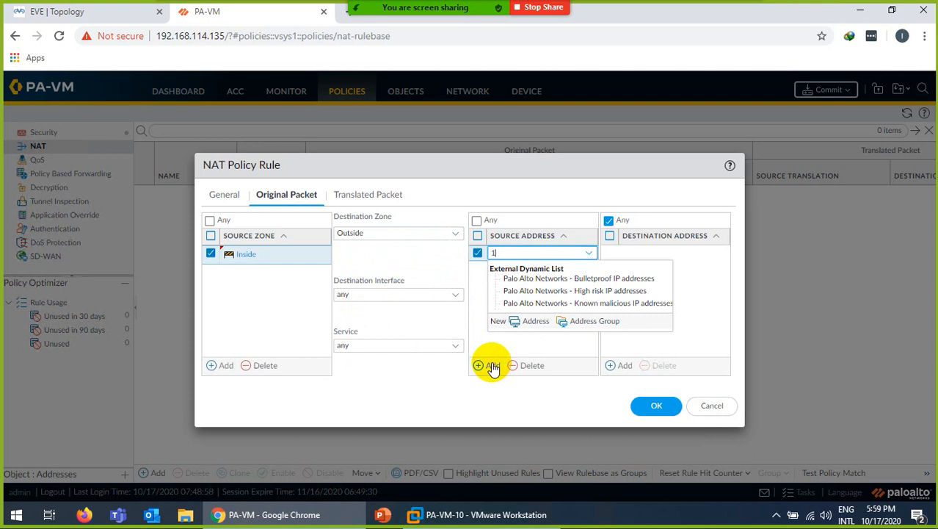
pyautogui.write('192.168.1.0/24')
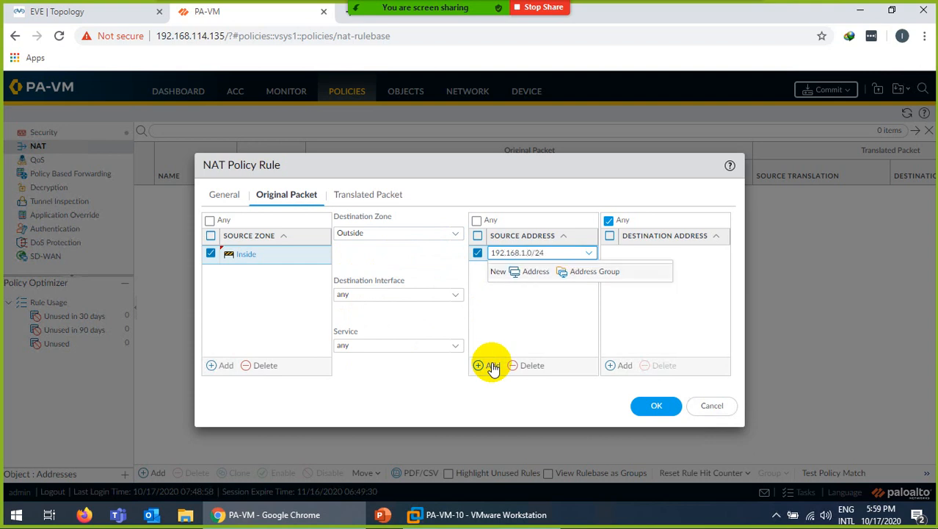
pyautogui.click(533, 328)
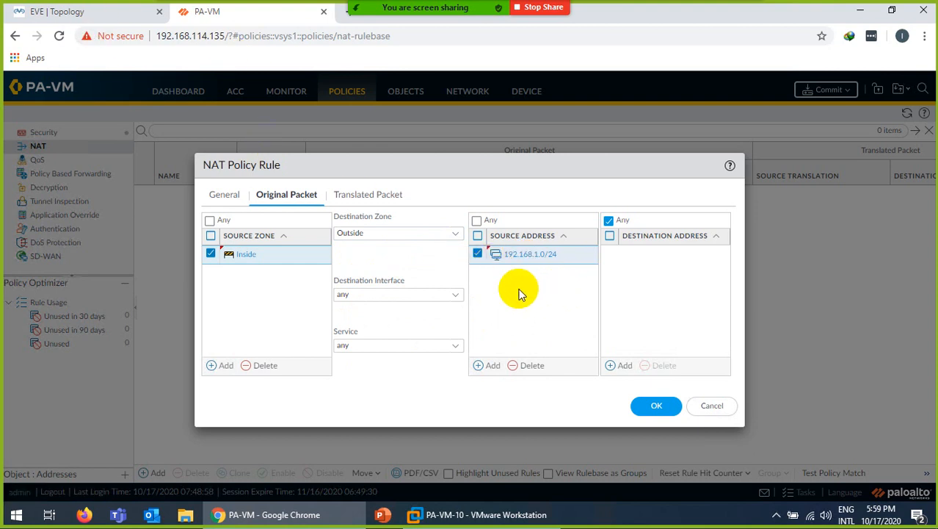
# Set source translation to Dynamic IP And Port using ethernet1/1's interface address.
pyautogui.click(353, 197)
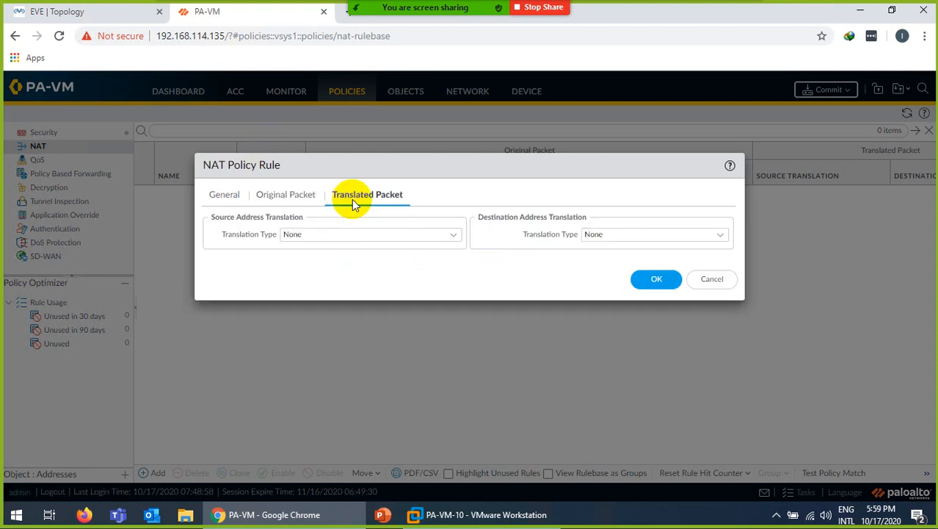
pyautogui.click(453, 233)
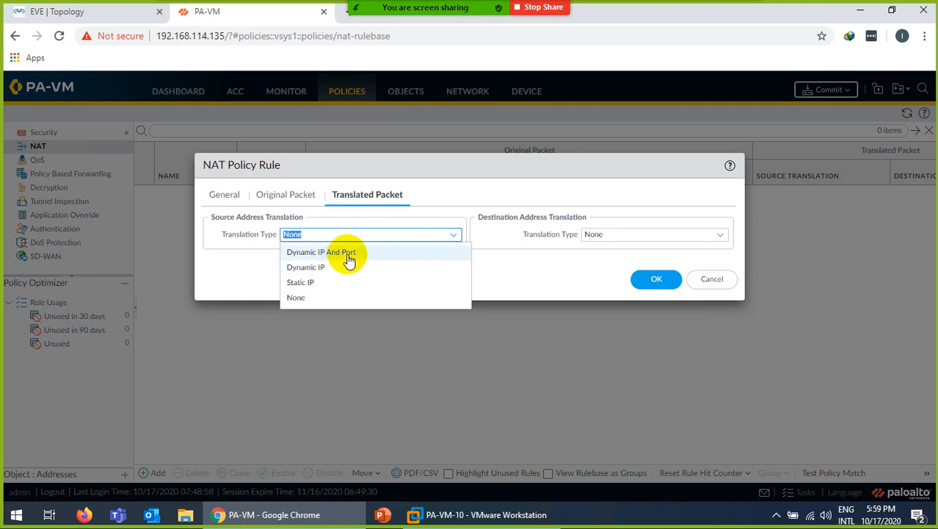
pyautogui.click(348, 253)
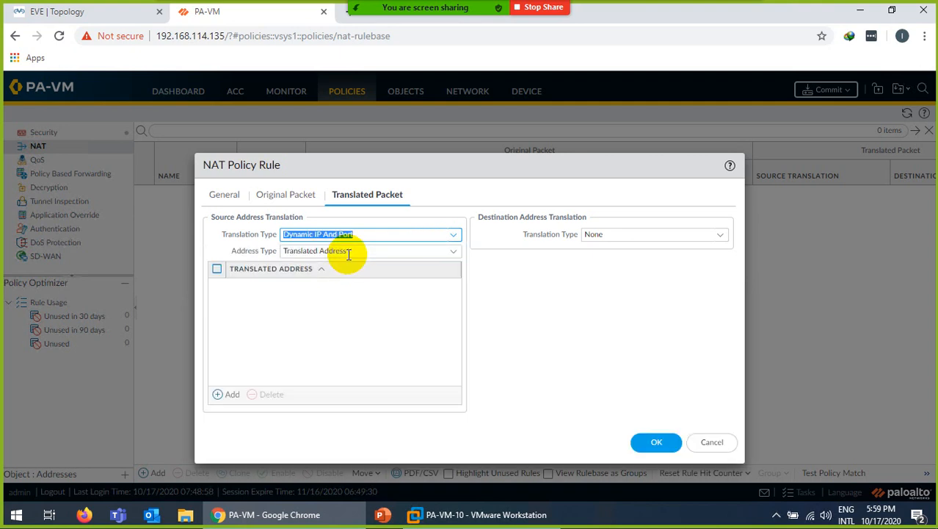
pyautogui.click(453, 252)
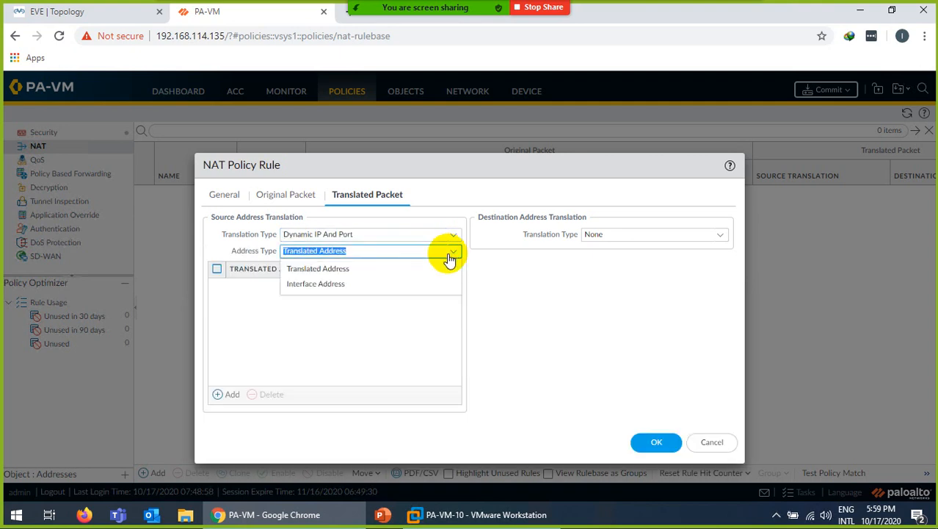
pyautogui.click(322, 284)
pyautogui.click(453, 267)
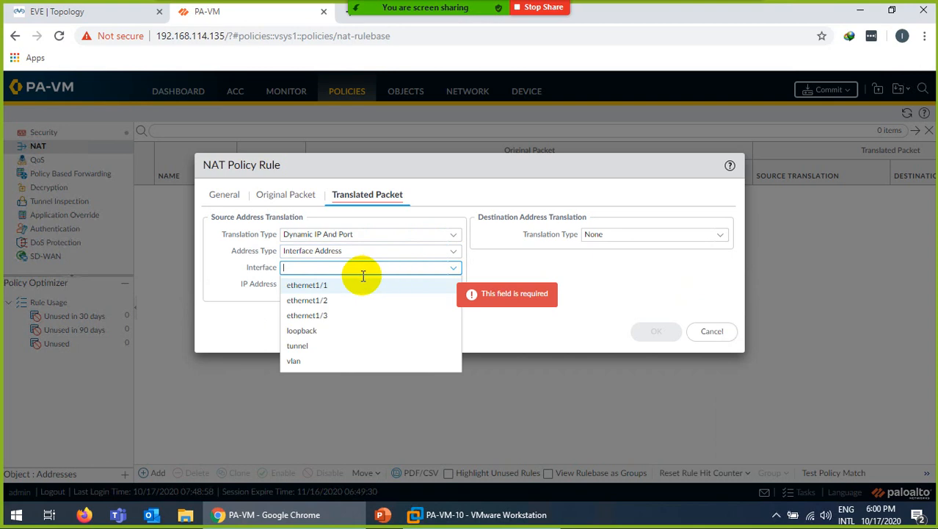
pyautogui.click(320, 301)
# Use 192.168.114.100/24 as the translated address, save the NAT rule, and go to Security policies.
pyautogui.click(33, 12)
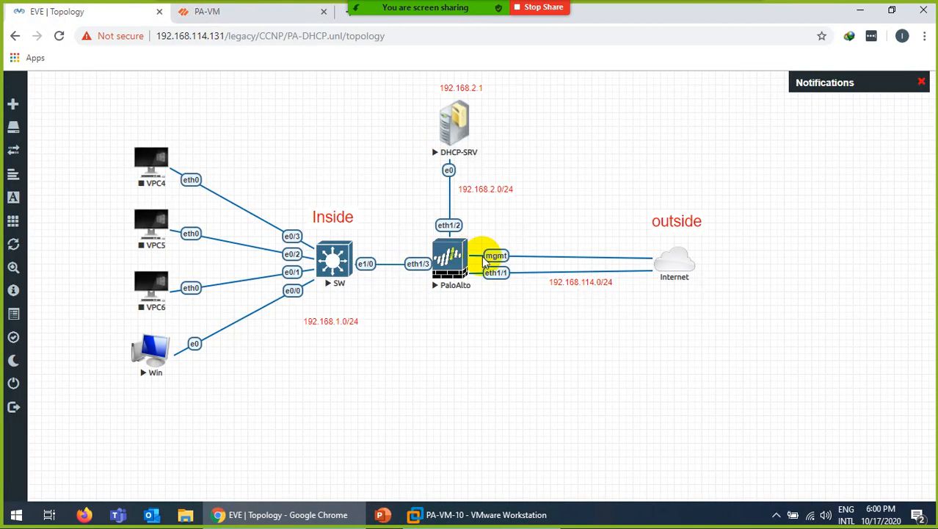
pyautogui.click(248, 16)
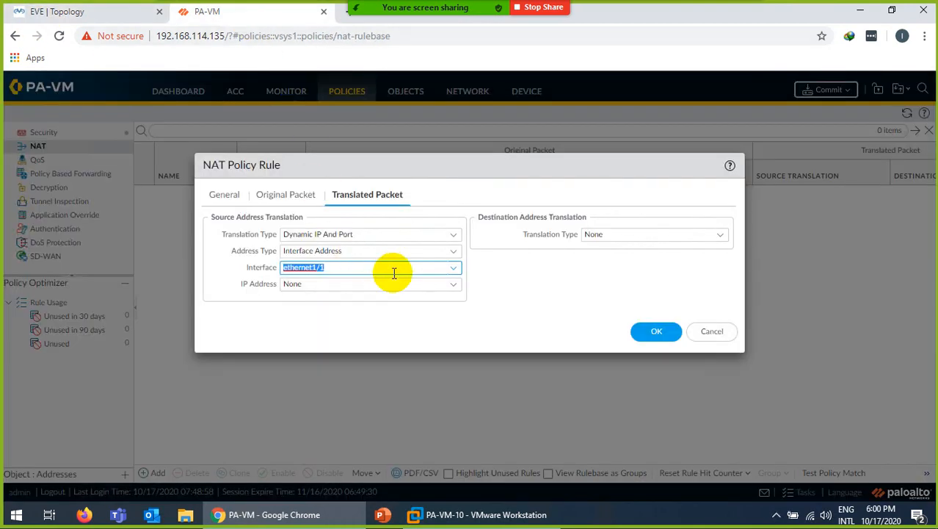
pyautogui.click(456, 286)
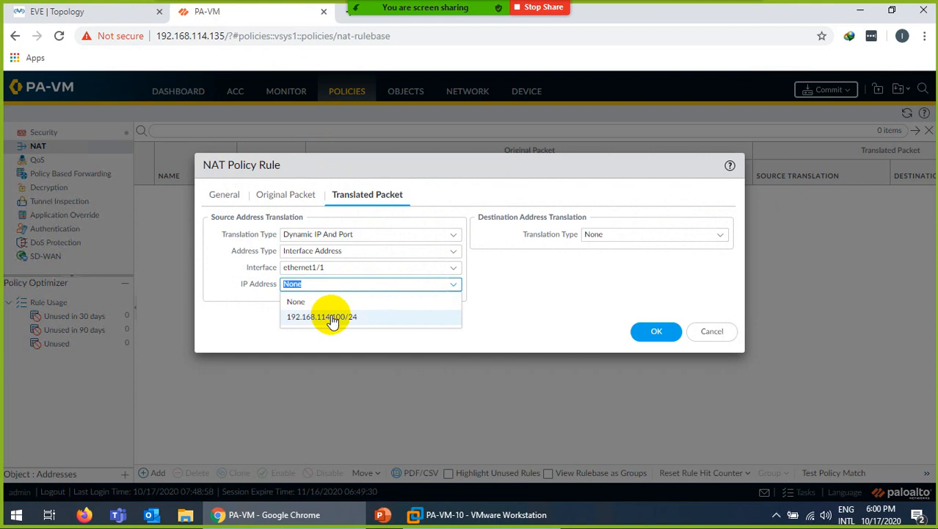
pyautogui.click(330, 317)
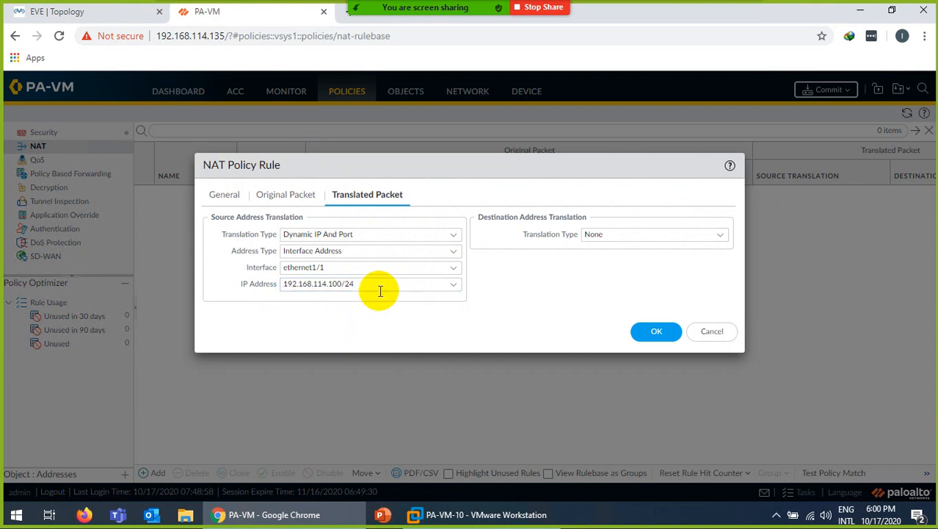
pyautogui.click(656, 333)
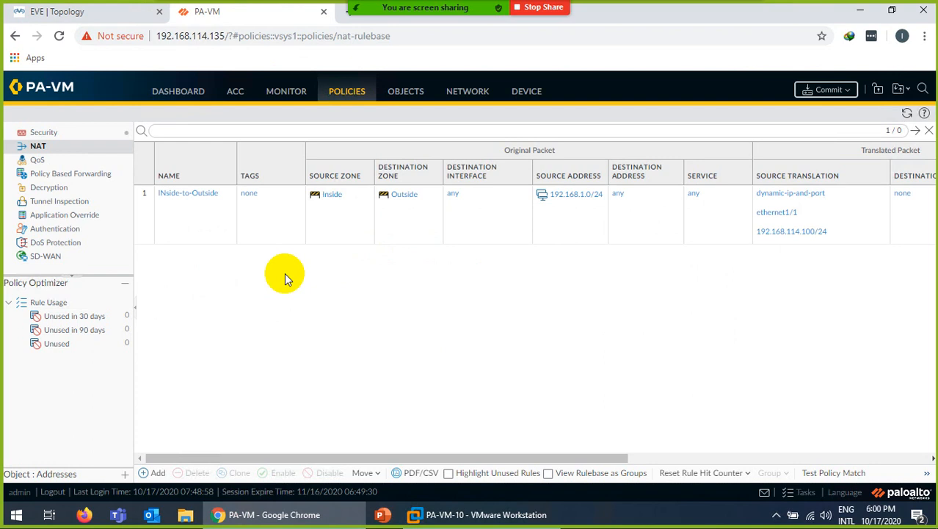
pyautogui.click(57, 12)
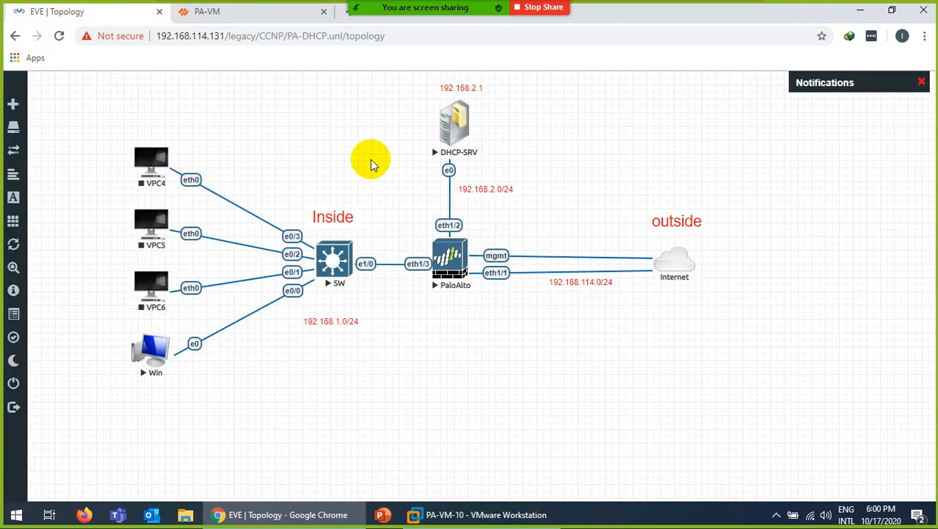
pyautogui.click(245, 13)
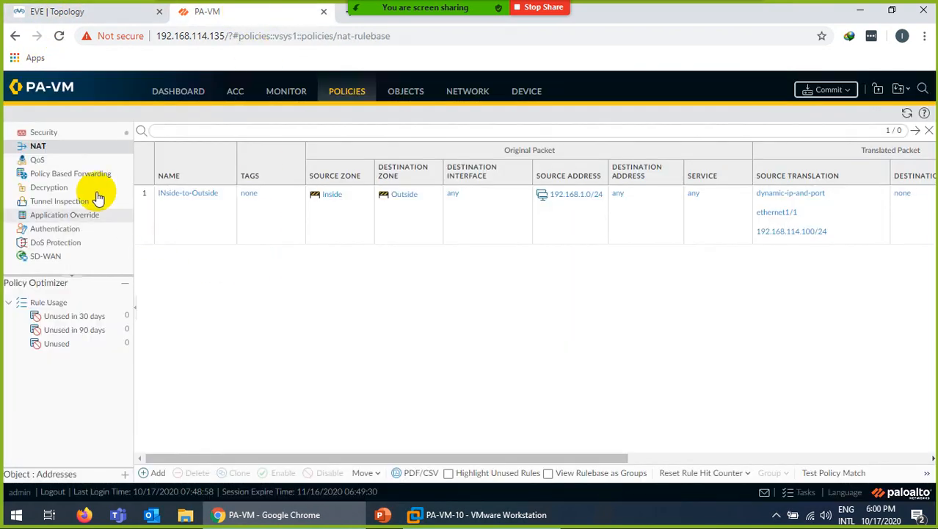
pyautogui.click(45, 134)
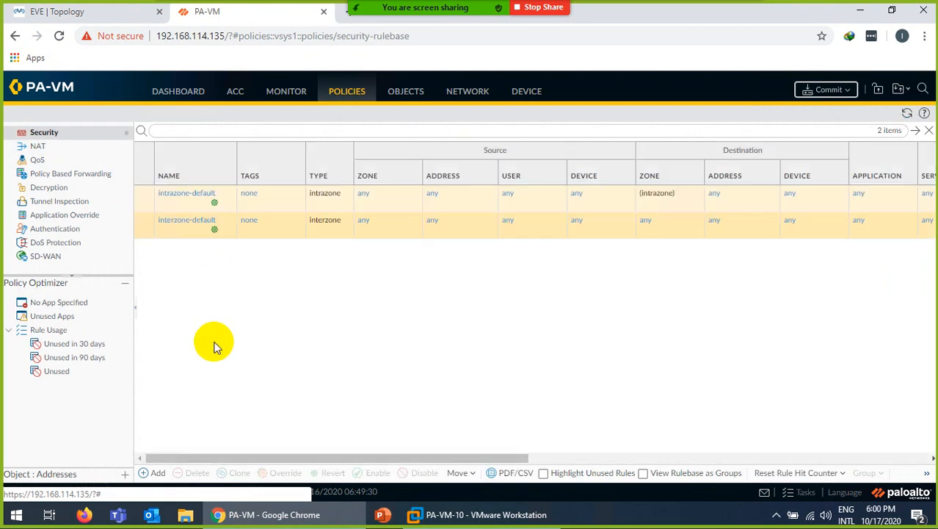
# Create a security rule named Inside-to-Outside with source zone Inside and source address 192.168.1.0/24.
pyautogui.click(154, 472)
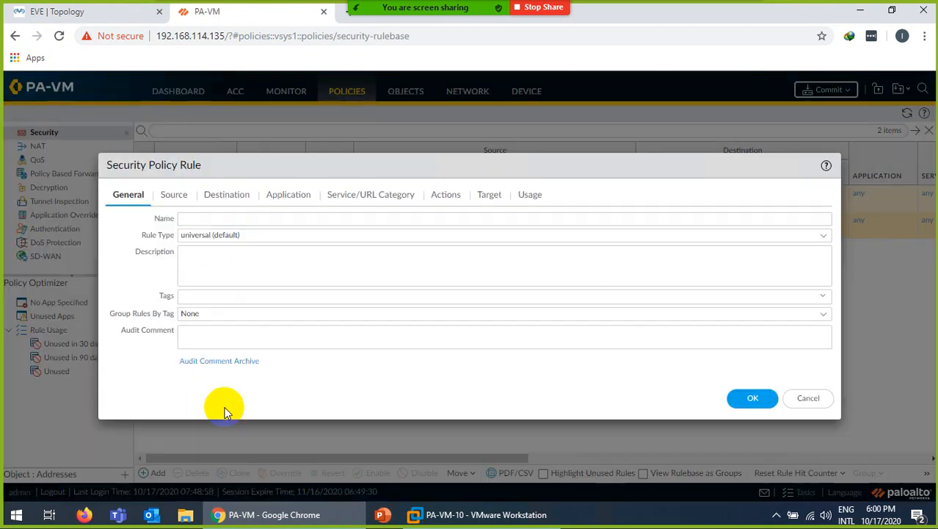
pyautogui.write('Inside-to-Outside')
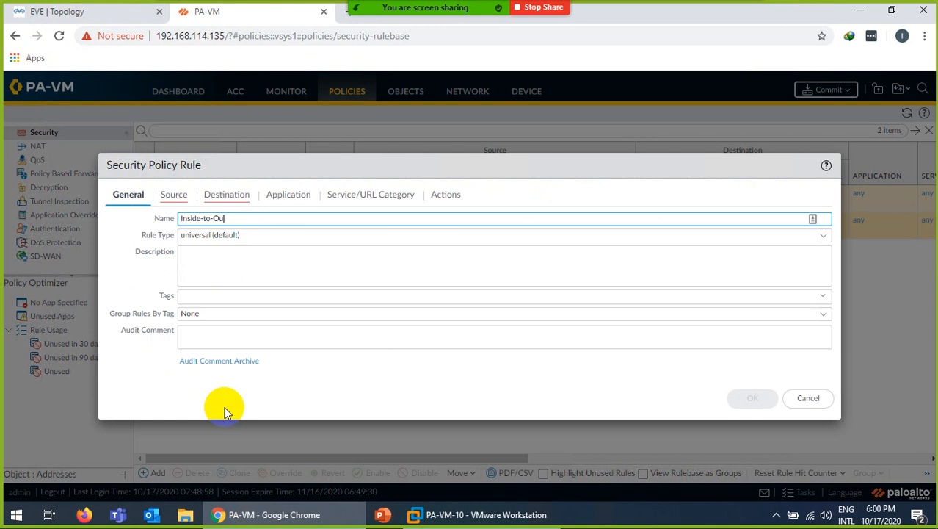
pyautogui.click(174, 194)
pyautogui.click(124, 365)
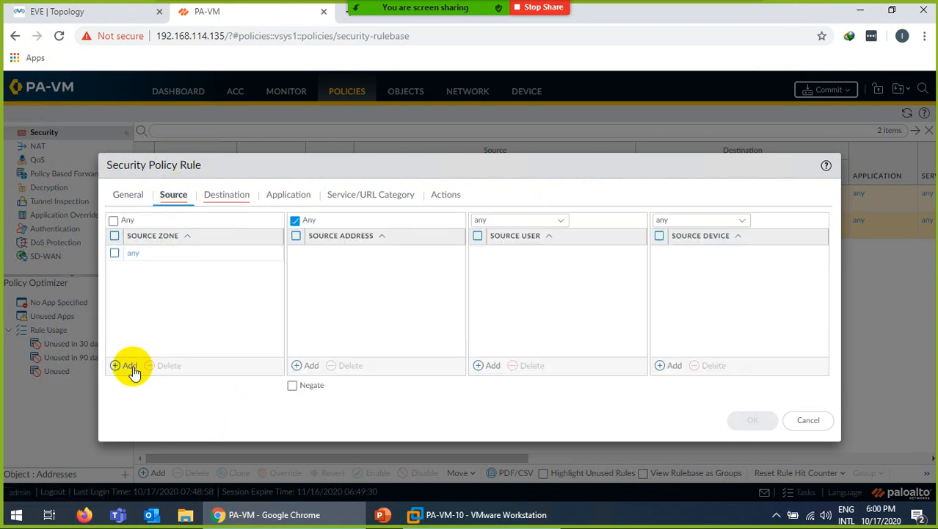
pyautogui.click(152, 287)
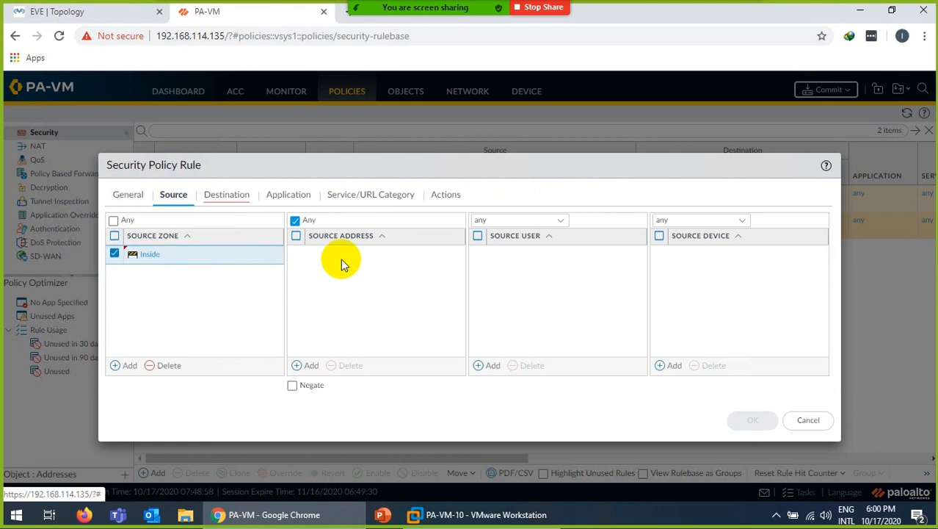
pyautogui.click(308, 364)
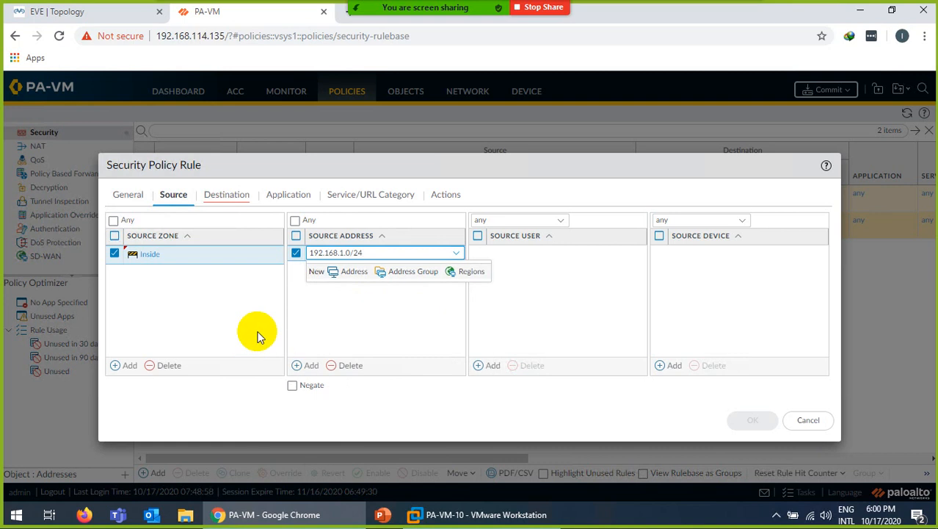
pyautogui.click(339, 323)
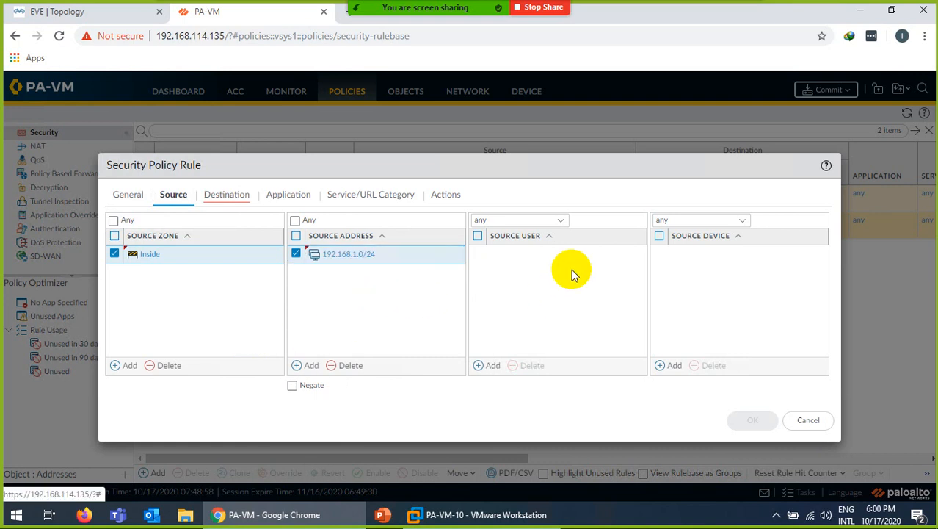
# Add Outside as the destination zone, review application, service and action (Allow), and save.
pyautogui.click(226, 194)
pyautogui.click(127, 370)
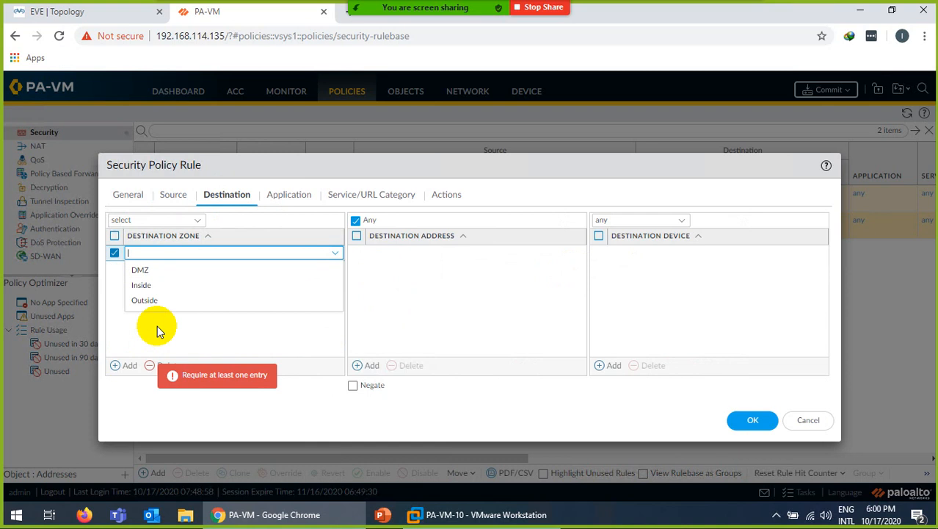
pyautogui.click(151, 299)
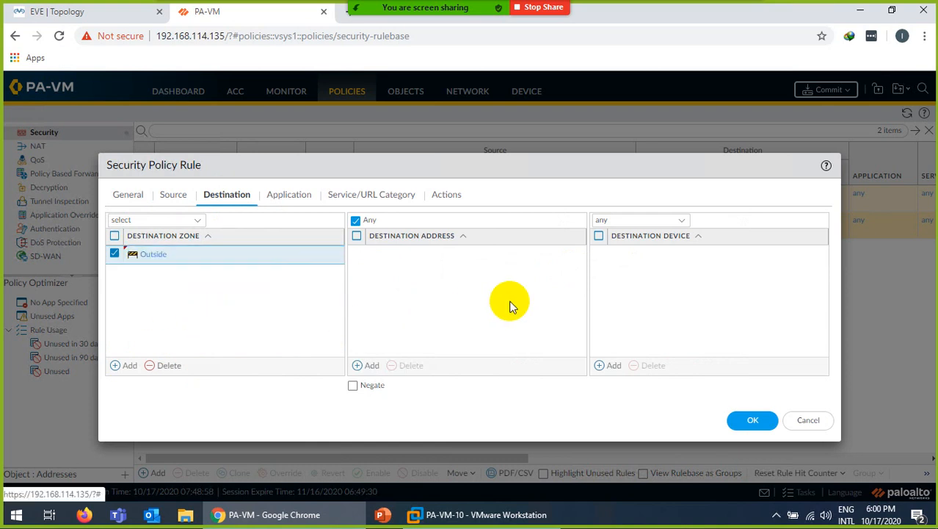
pyautogui.click(288, 194)
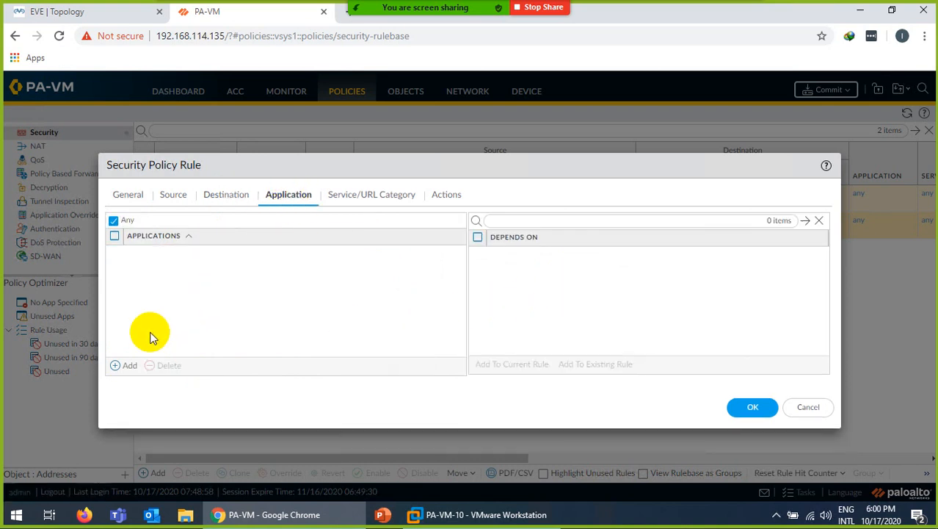
pyautogui.click(360, 194)
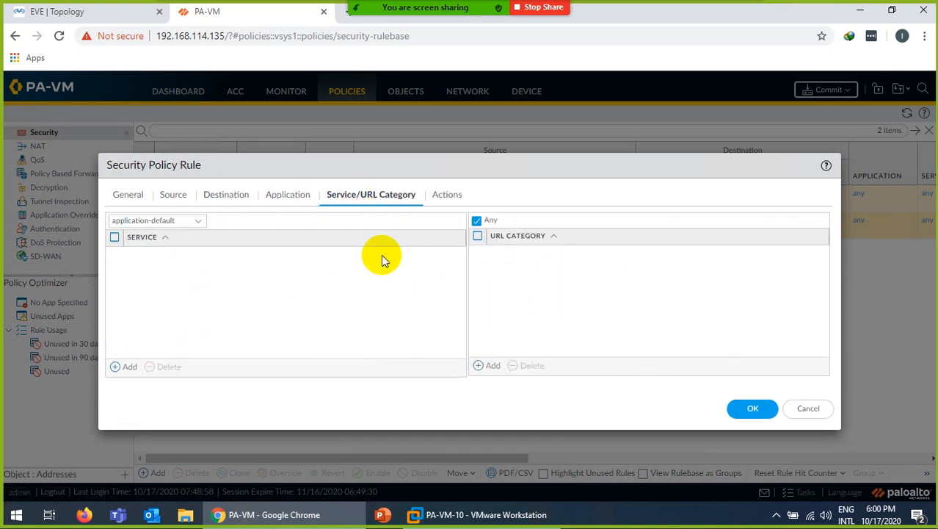
pyautogui.click(448, 195)
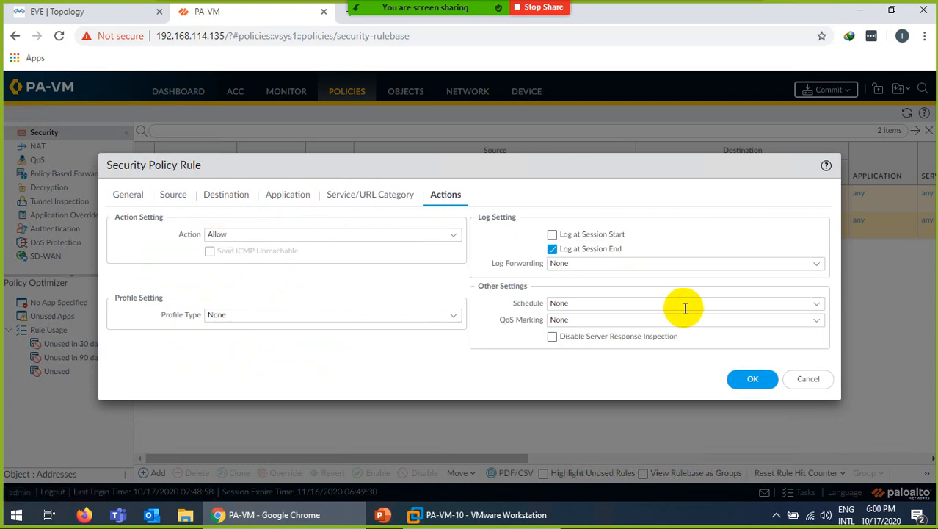
pyautogui.click(741, 379)
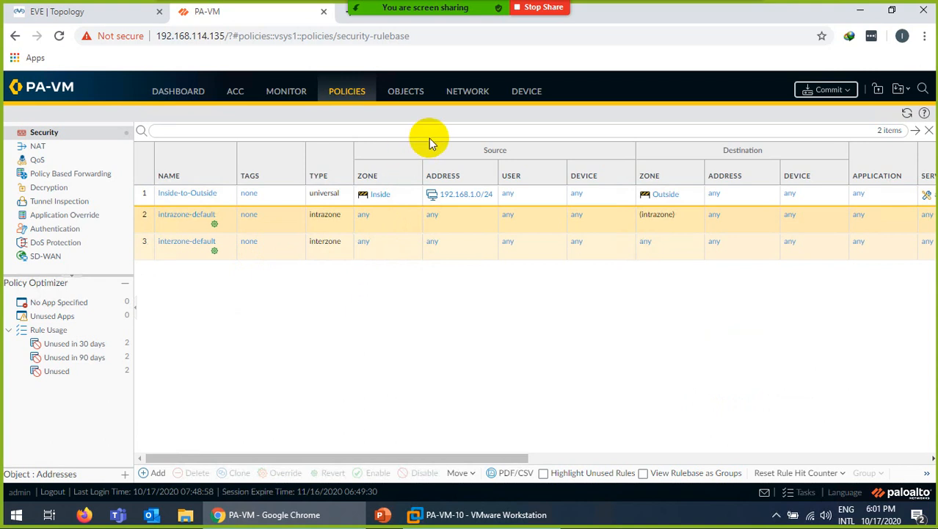
# Go to Network > DHCP, check the VPC4 host in the topology, and add a new DHCP server.
pyautogui.click(470, 93)
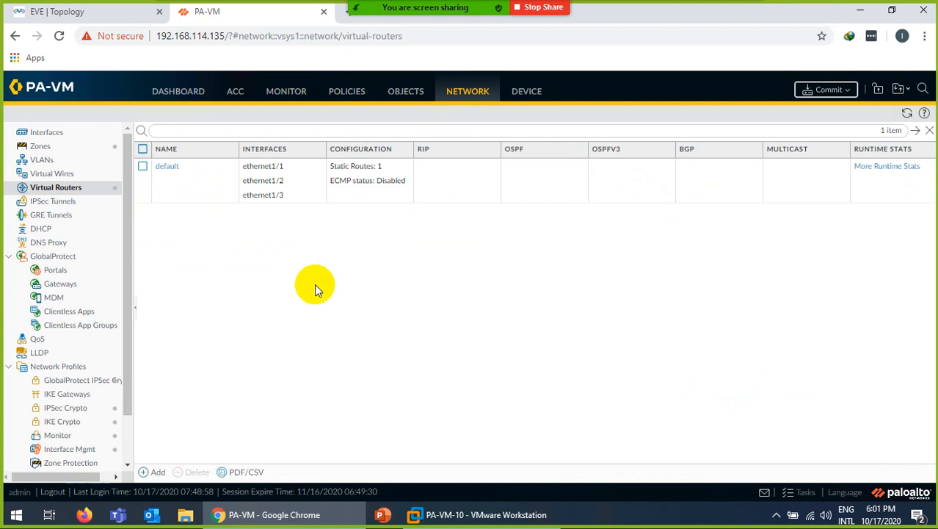
pyautogui.click(44, 231)
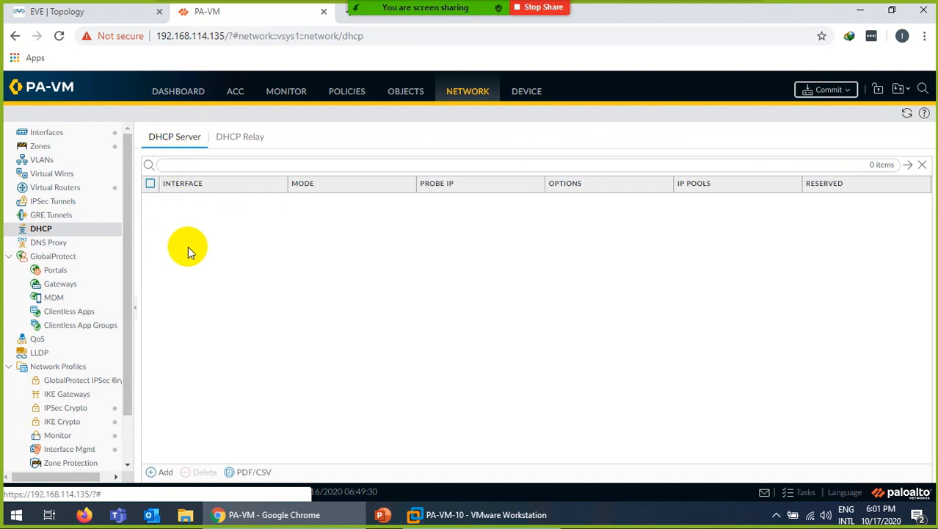
pyautogui.click(96, 15)
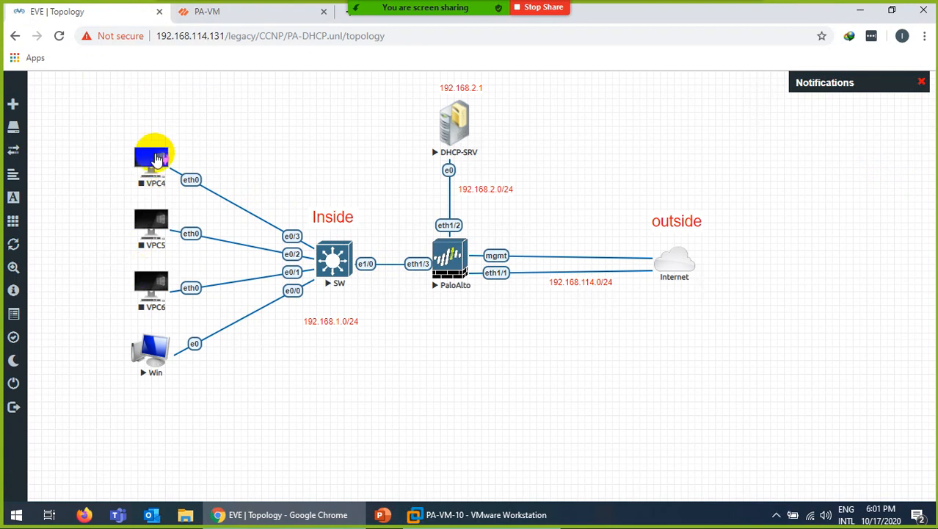
pyautogui.rightClick(156, 155)
pyautogui.click(230, 15)
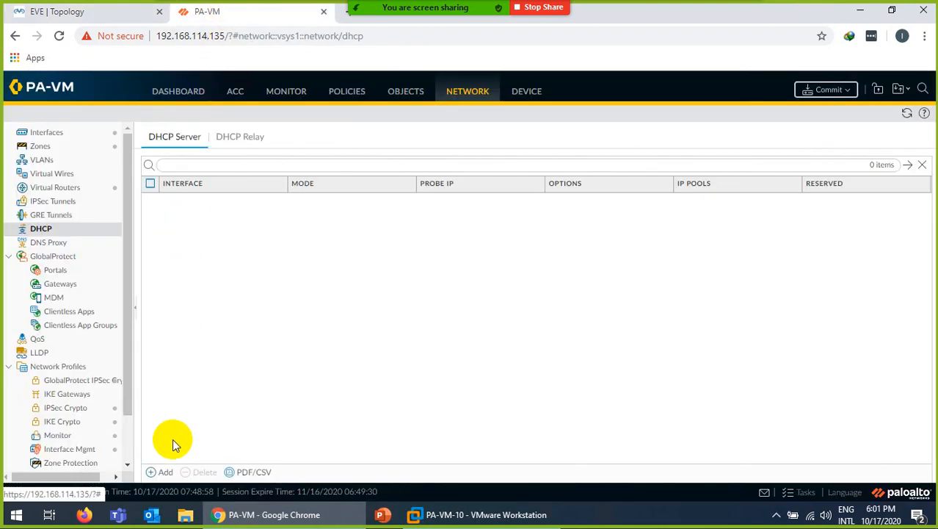
pyautogui.click(165, 472)
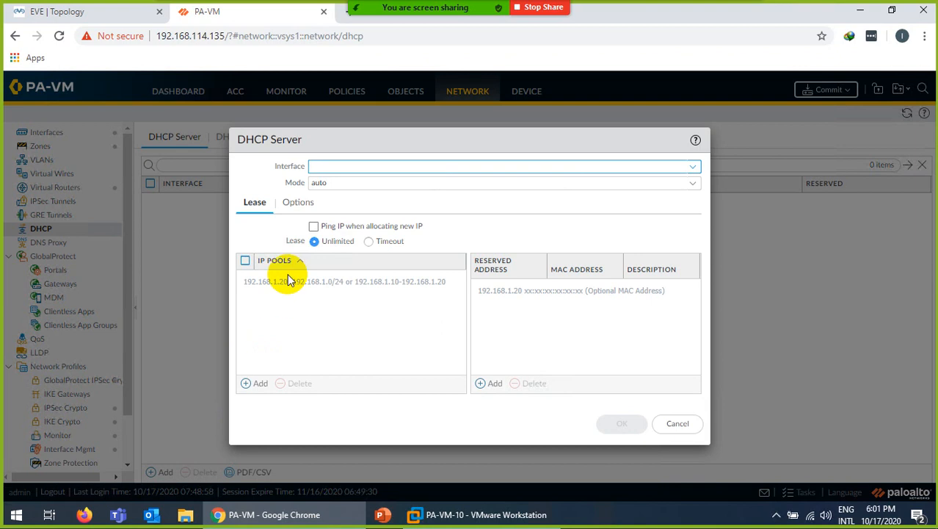
# Set the DHCP server's interface to ethernet1/3 and its mode to enabled.
pyautogui.click(95, 13)
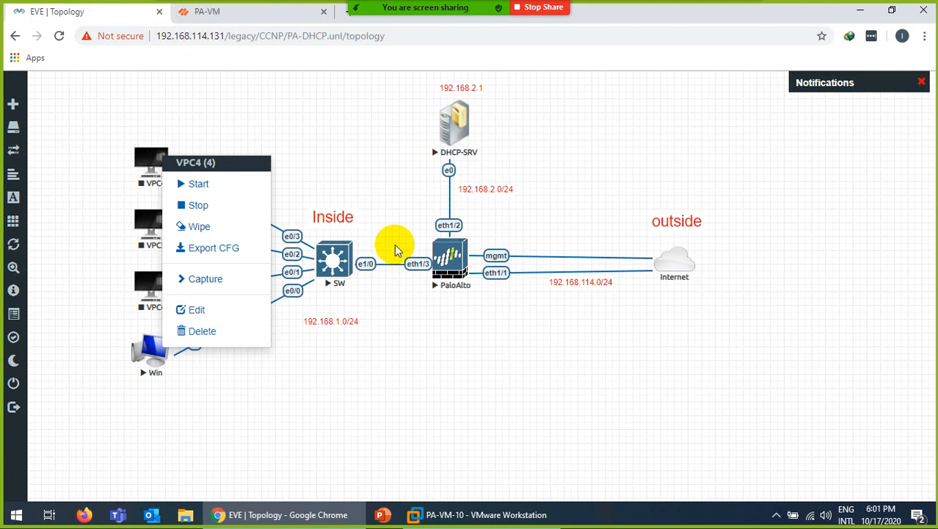
pyautogui.click(250, 16)
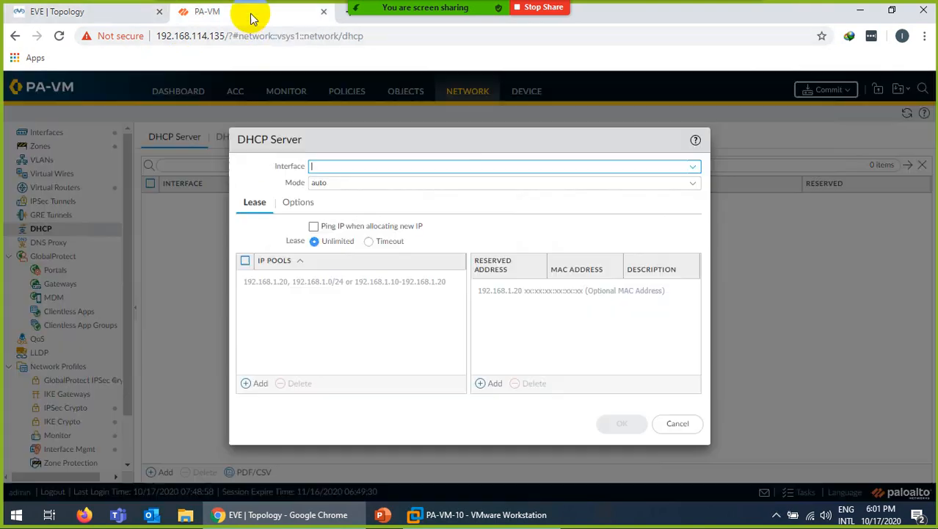
pyautogui.click(692, 169)
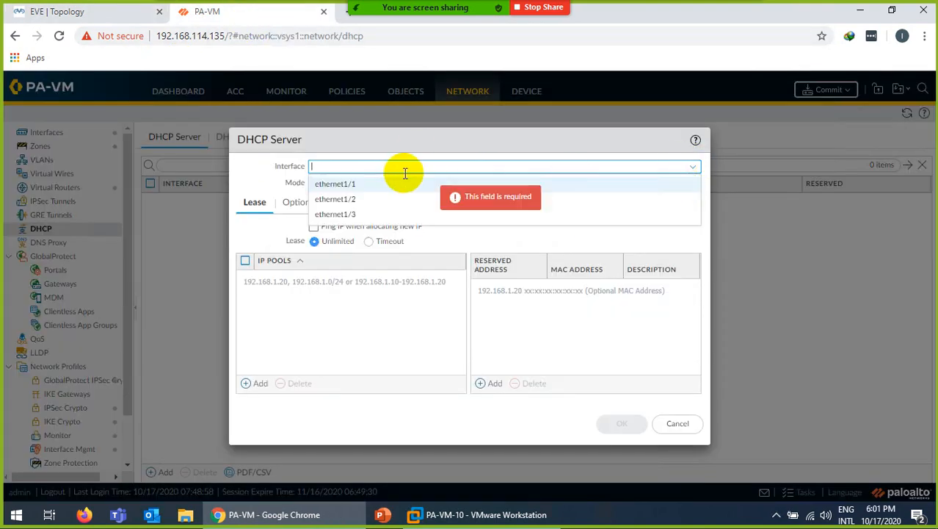
pyautogui.click(341, 213)
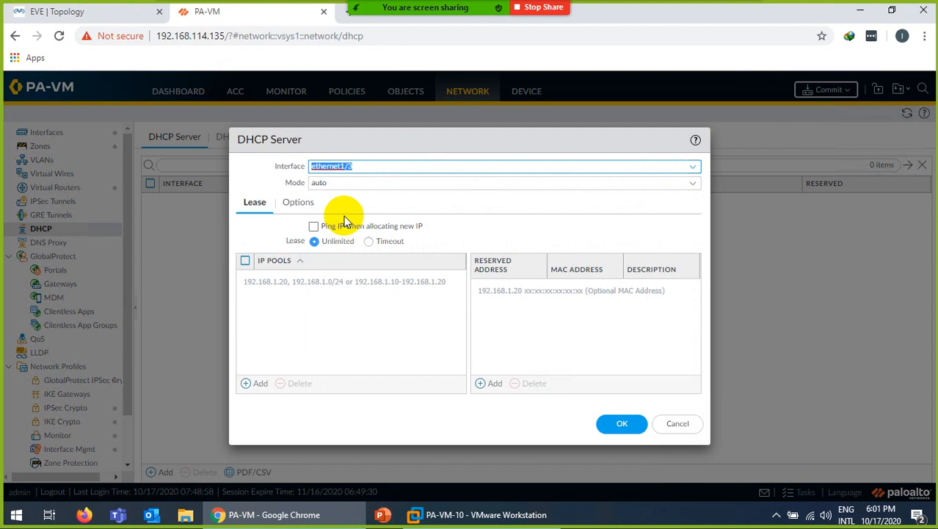
pyautogui.click(692, 184)
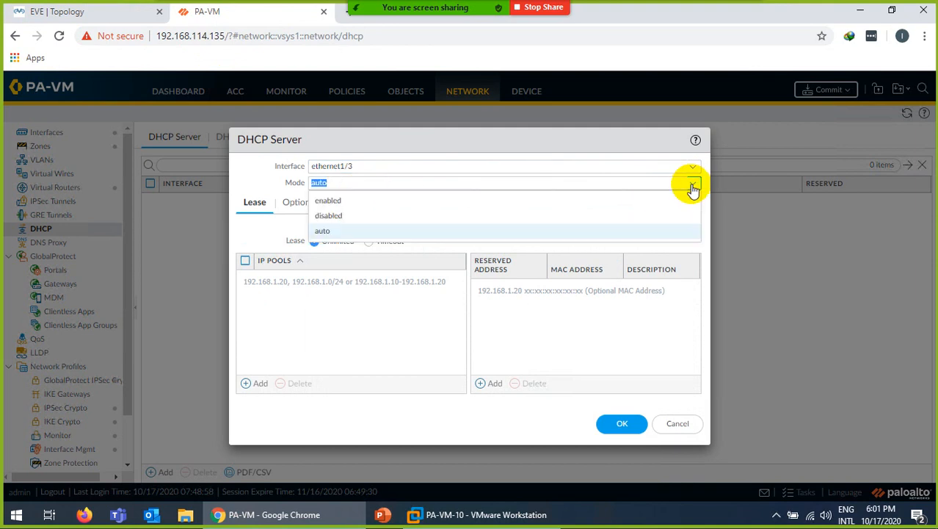
pyautogui.click(334, 202)
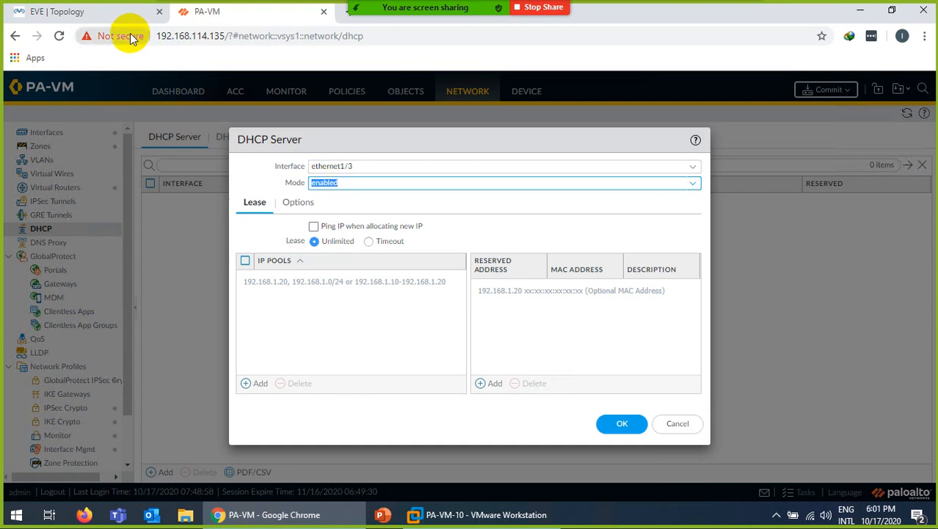
pyautogui.click(116, 12)
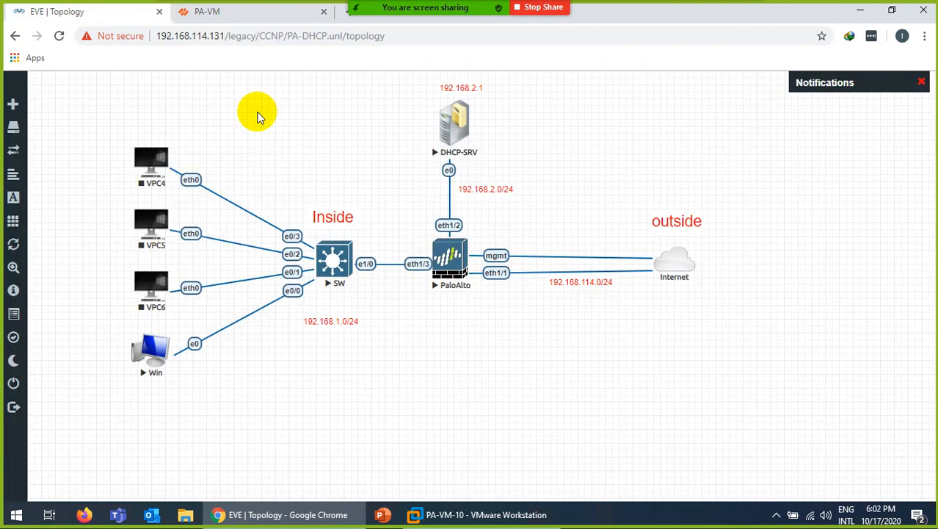
pyautogui.click(209, 13)
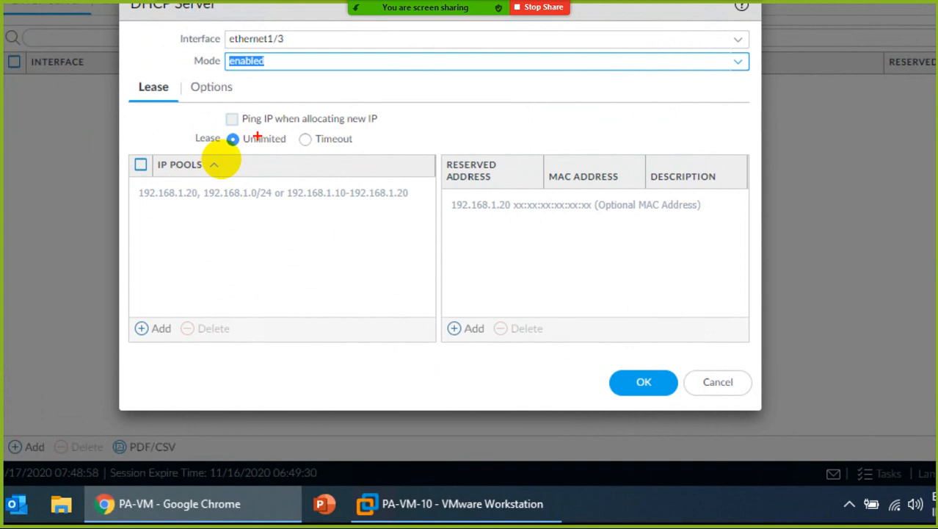
pyautogui.moveTo(248, 126); pyautogui.dragTo(369, 129)
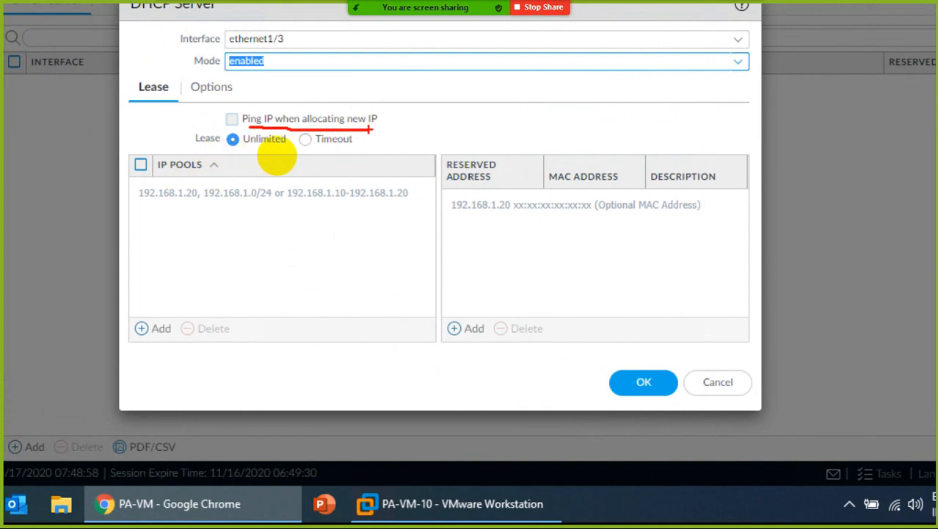
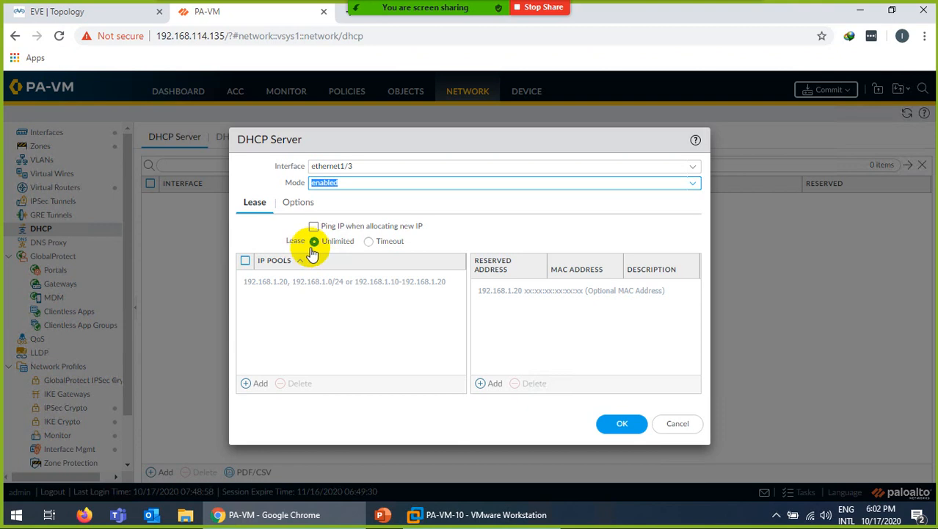
# Keep the lease Unlimited and add the IP pool 192.168.1.200-192.168.1.254.
pyautogui.click(368, 241)
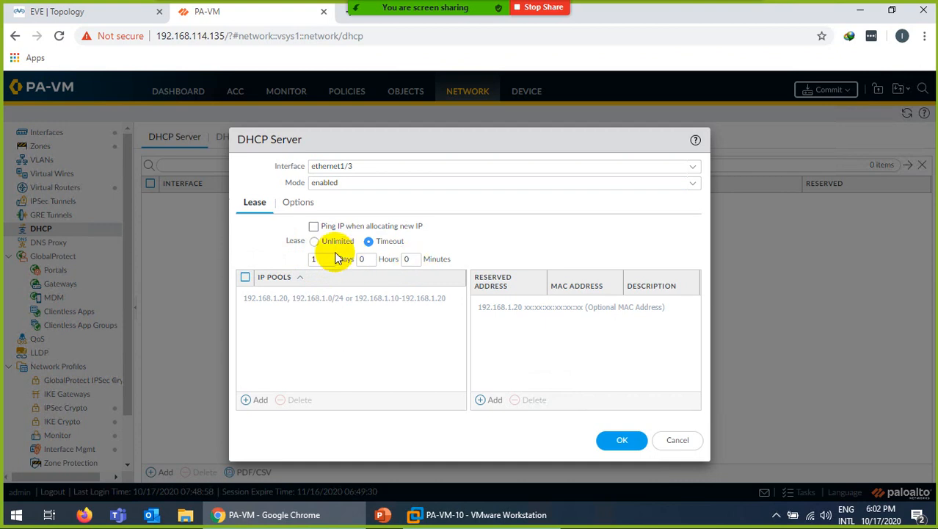
pyautogui.click(315, 242)
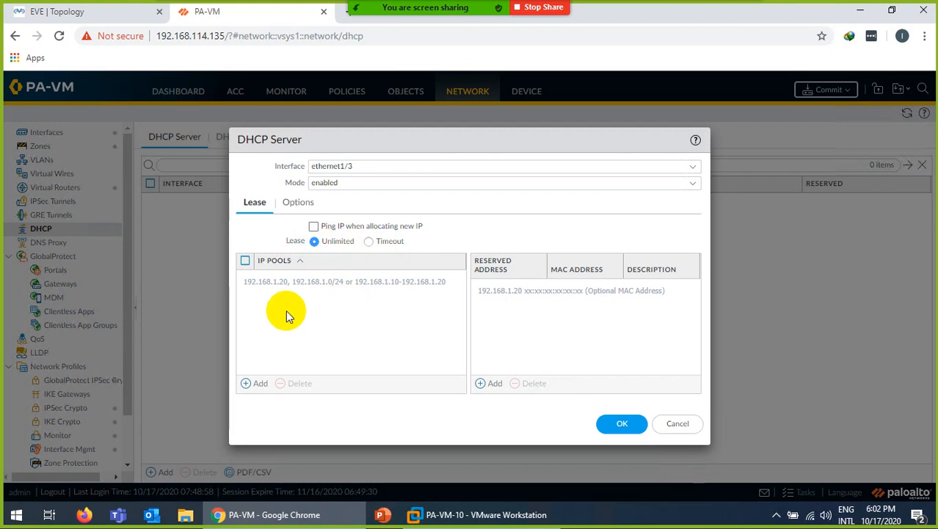
pyautogui.click(260, 384)
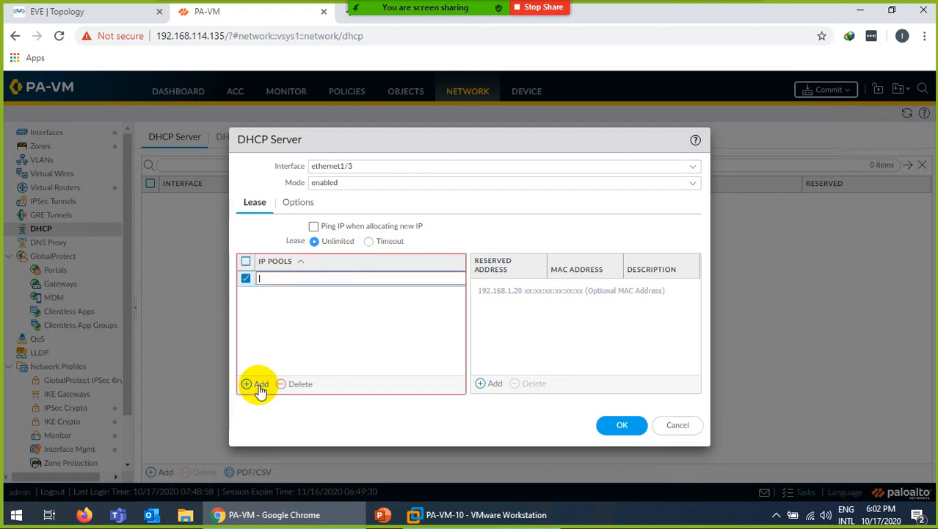
pyautogui.write('192.1')
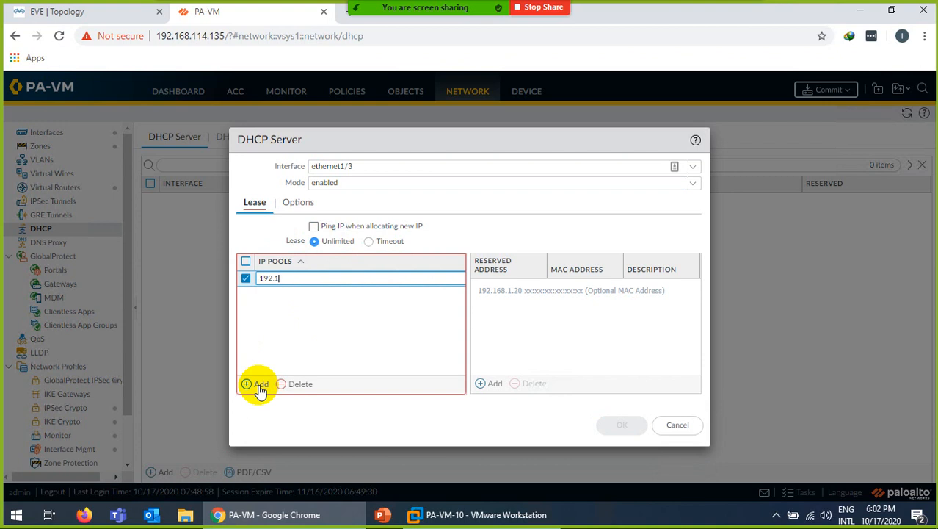
pyautogui.write('68.1.200-192.168.1.254')
pyautogui.click(306, 322)
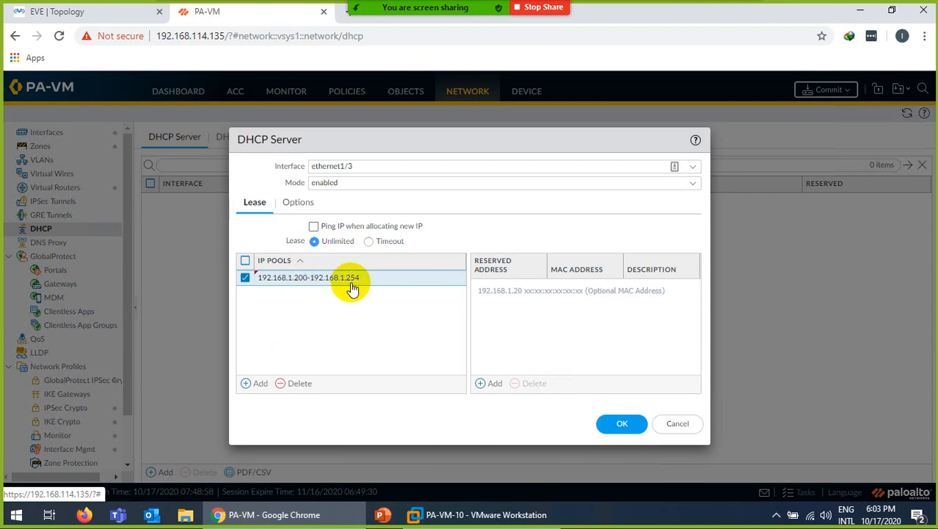
# Remove an extra empty pool row and bring up the EVE lab topology.
pyautogui.click(258, 383)
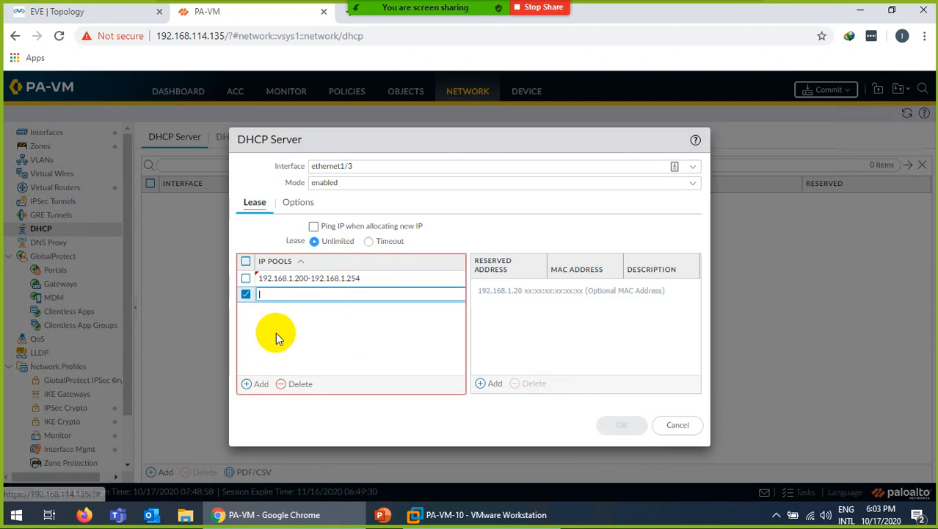
pyautogui.click(294, 384)
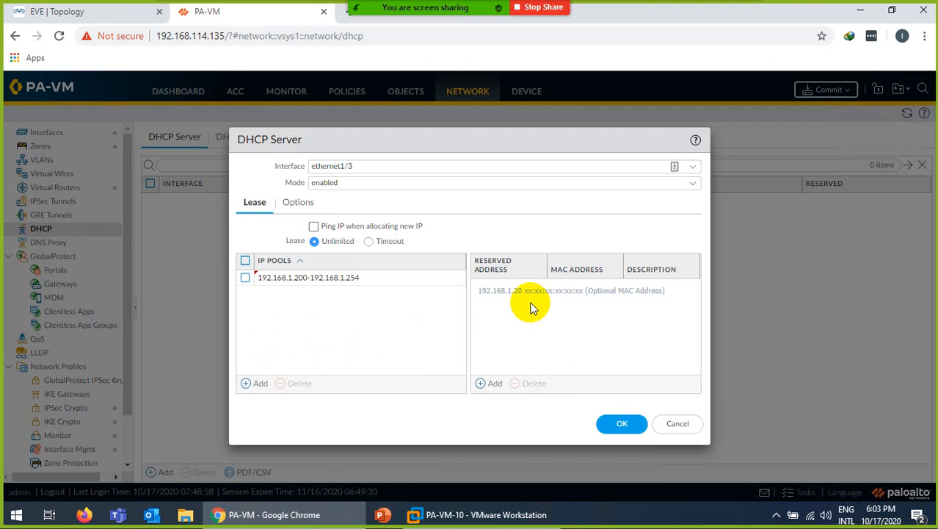
pyautogui.click(92, 17)
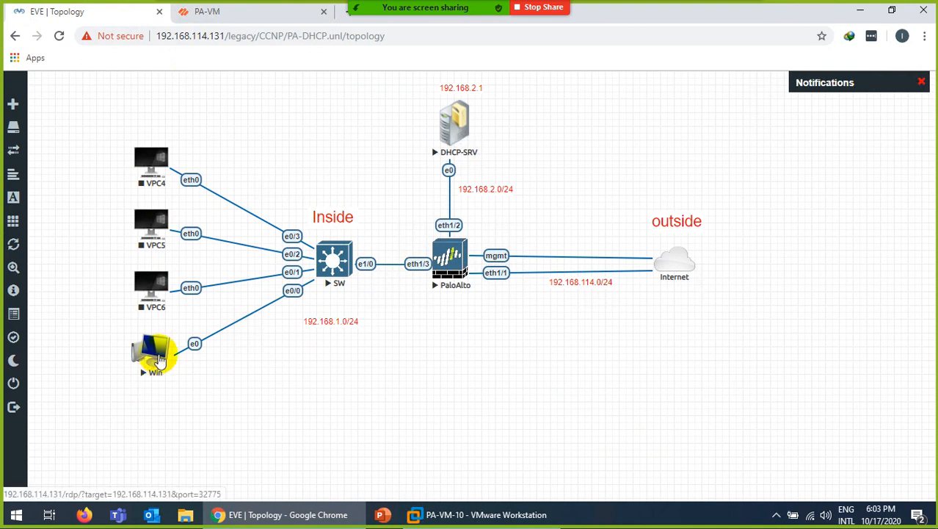
# Launch the Win node's downloaded .rdp file and sign in with the account password.
pyautogui.click(213, 11)
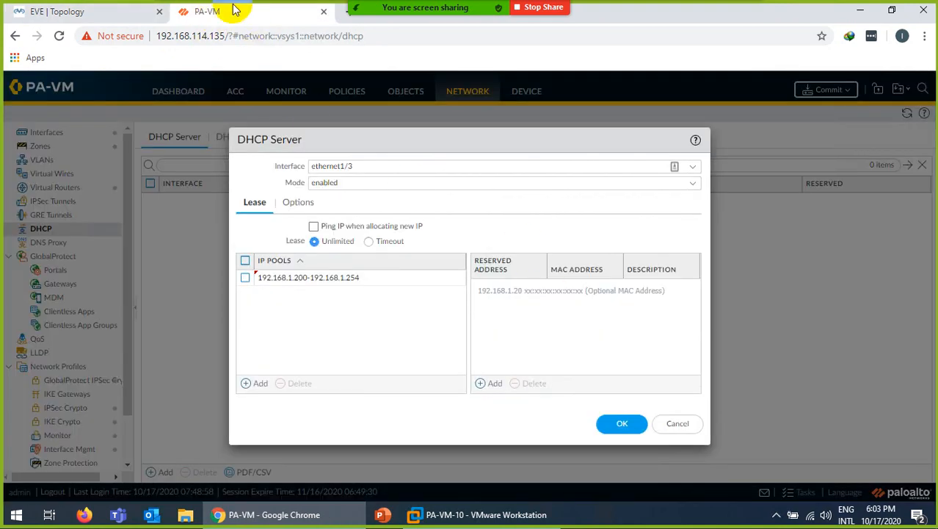
pyautogui.click(59, 10)
pyautogui.click(174, 351)
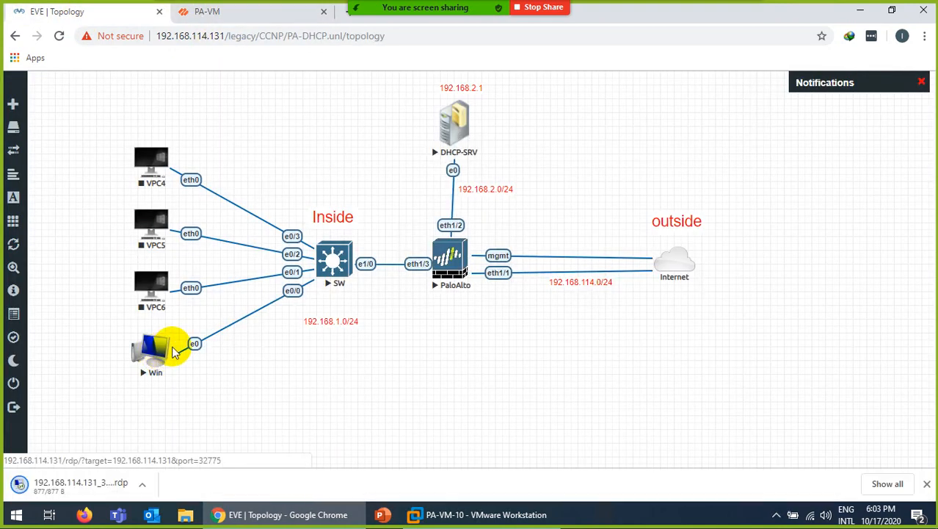
pyautogui.click(46, 483)
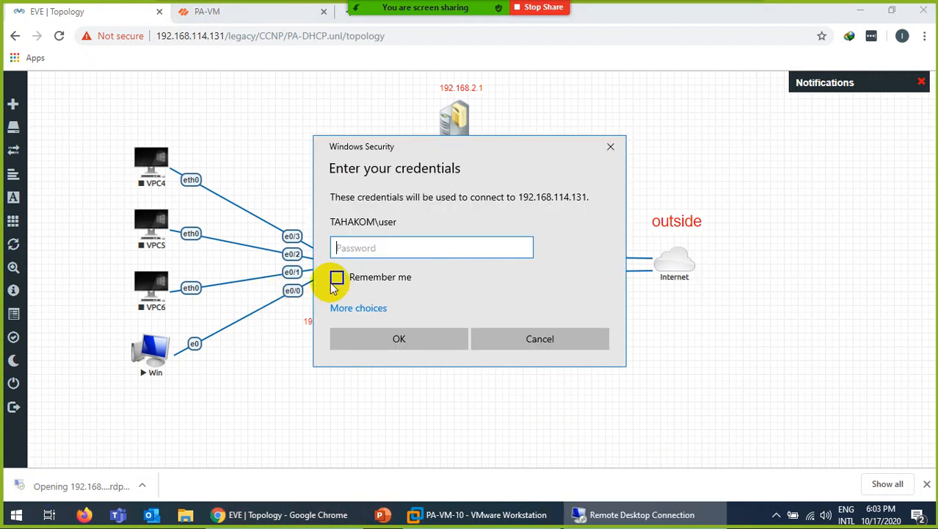
pyautogui.write('****')
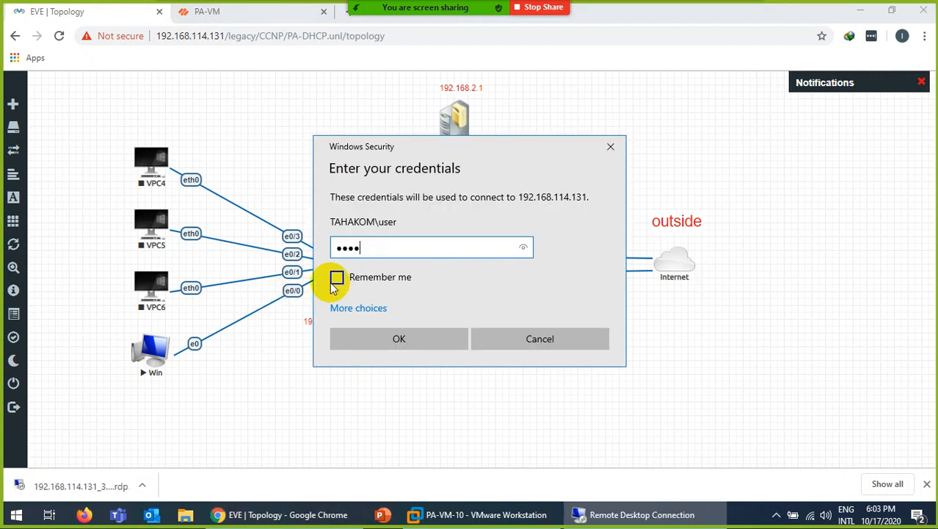
pyautogui.write('***')
pyautogui.press('Return')
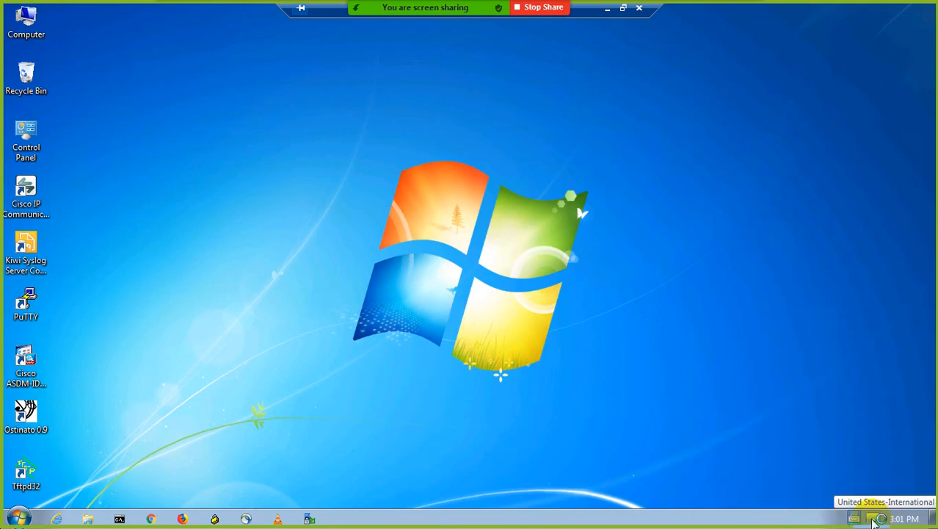
# Open the Local Area Connection details from the Network and Sharing Center.
pyautogui.click(874, 519)
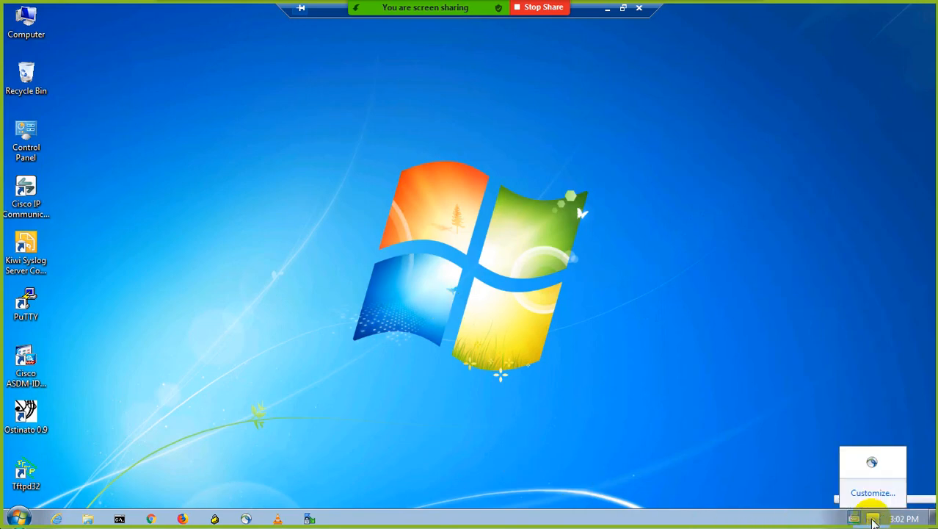
pyautogui.click(815, 514)
pyautogui.rightClick(852, 517)
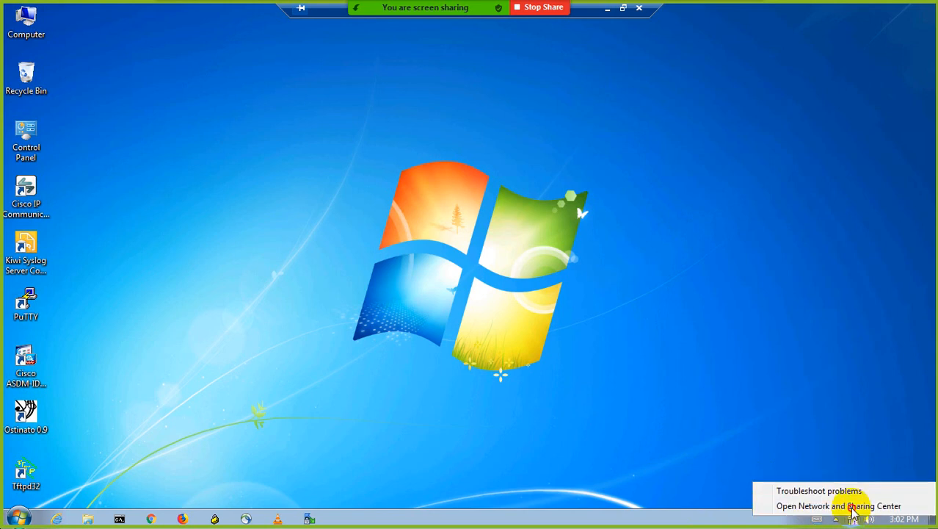
pyautogui.click(852, 507)
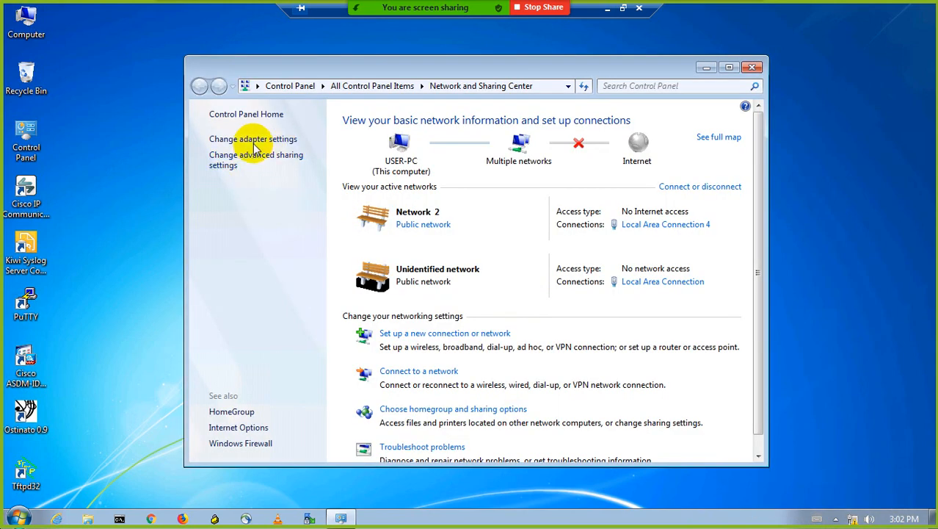
pyautogui.click(253, 140)
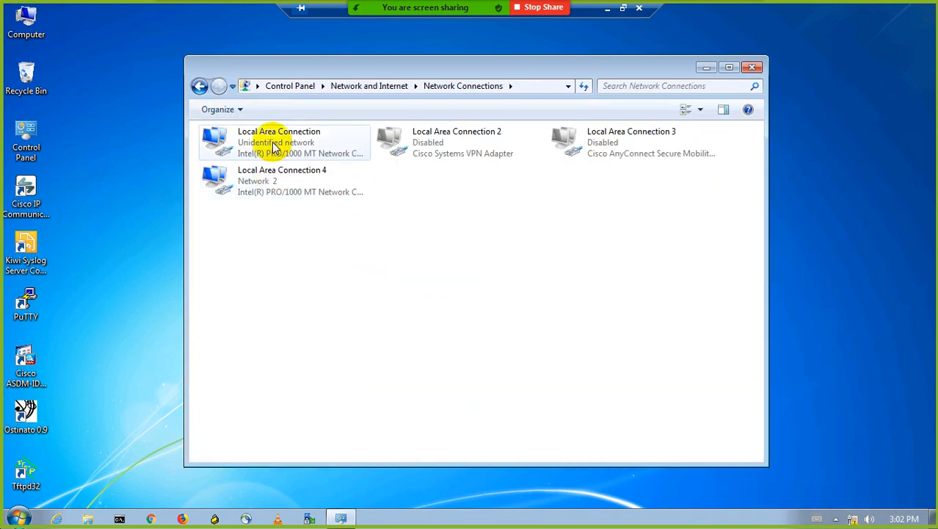
pyautogui.doubleClick(275, 146)
pyautogui.click(390, 247)
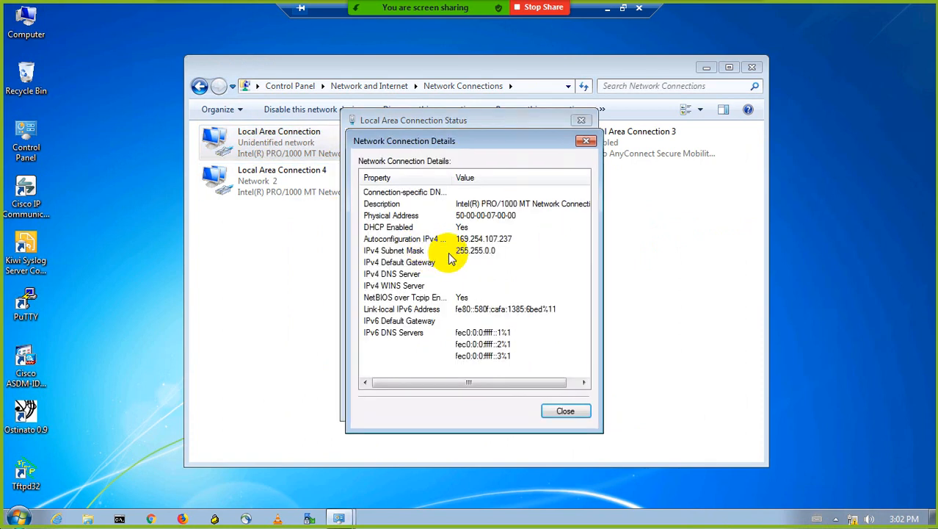
pyautogui.click(118, 519)
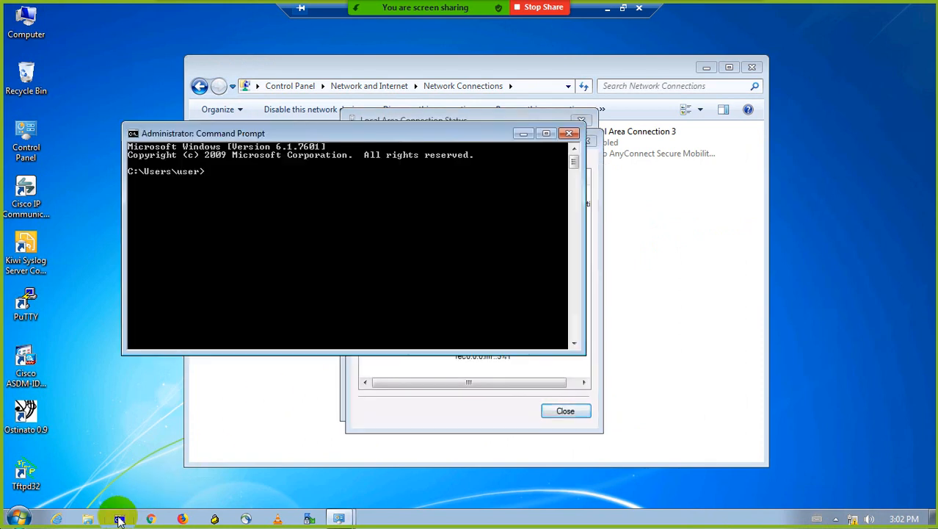
pyautogui.write('get')
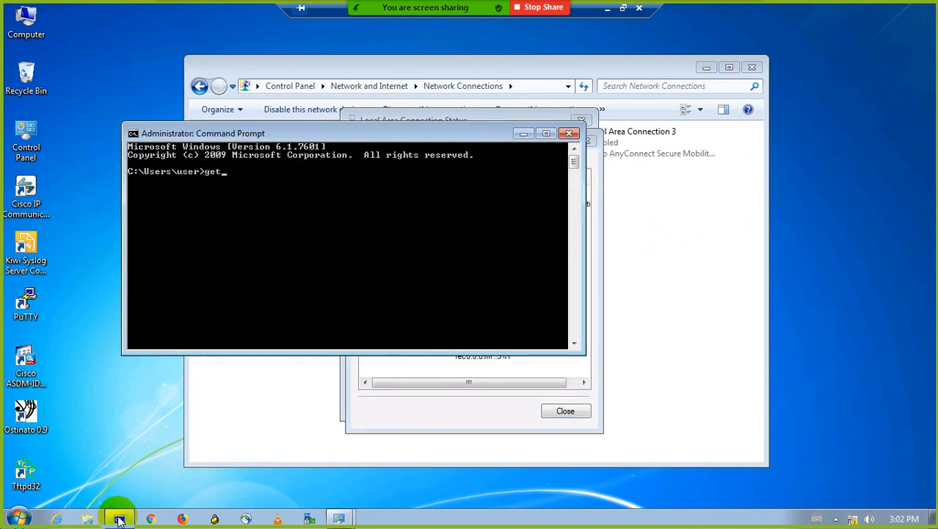
pyautogui.write('mac')
pyautogui.press('Return')
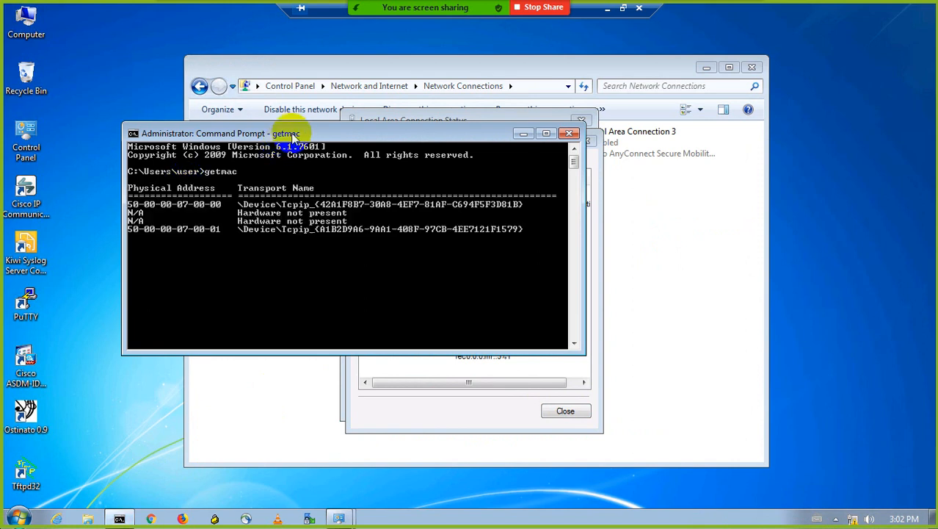
pyautogui.moveTo(304, 133); pyautogui.dragTo(350, 255)
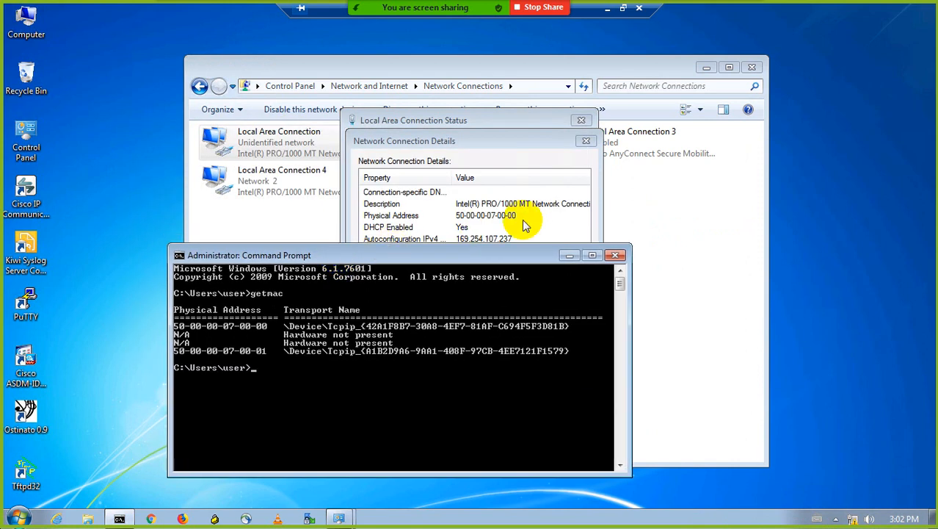
pyautogui.rightClick(268, 332)
pyautogui.click(283, 337)
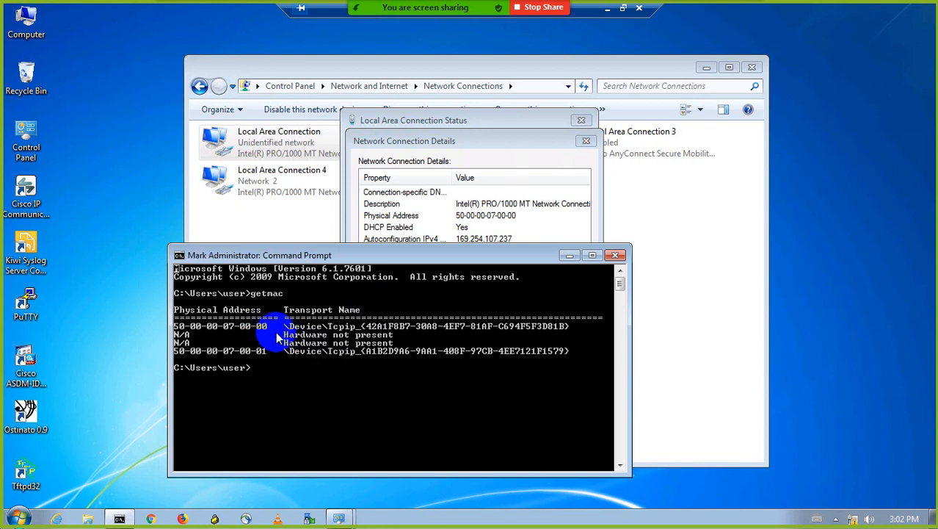
pyautogui.moveTo(269, 328); pyautogui.dragTo(179, 330)
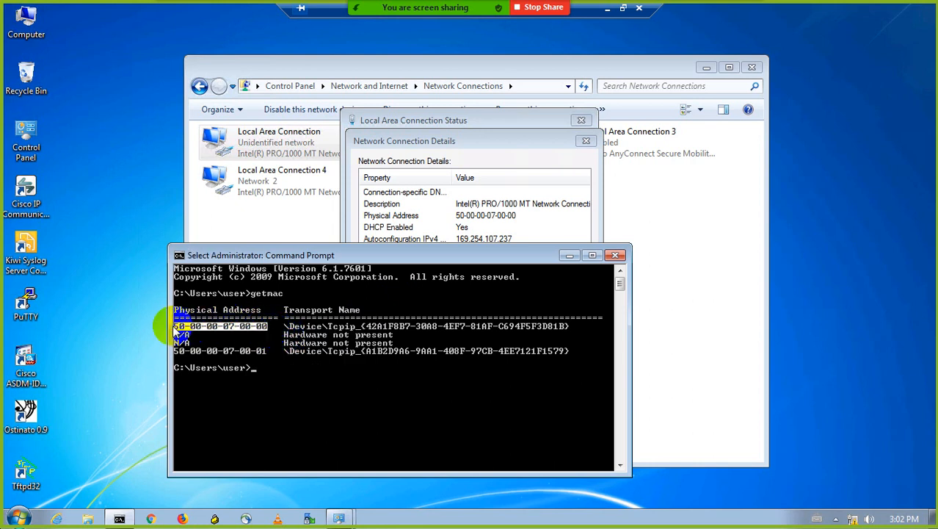
pyautogui.rightClick(173, 326)
pyautogui.click(605, 10)
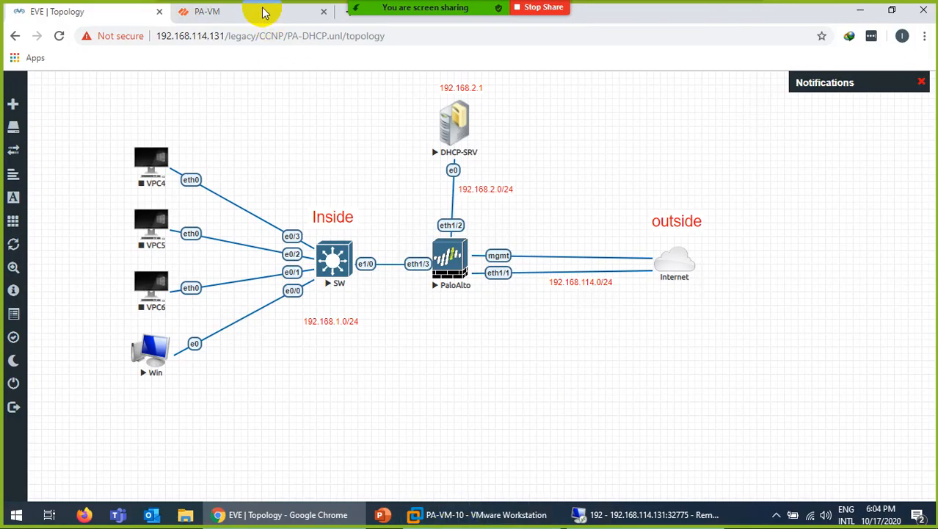
# Start a new DHCP reservation for the address 192.168.1.10.
pyautogui.click(265, 14)
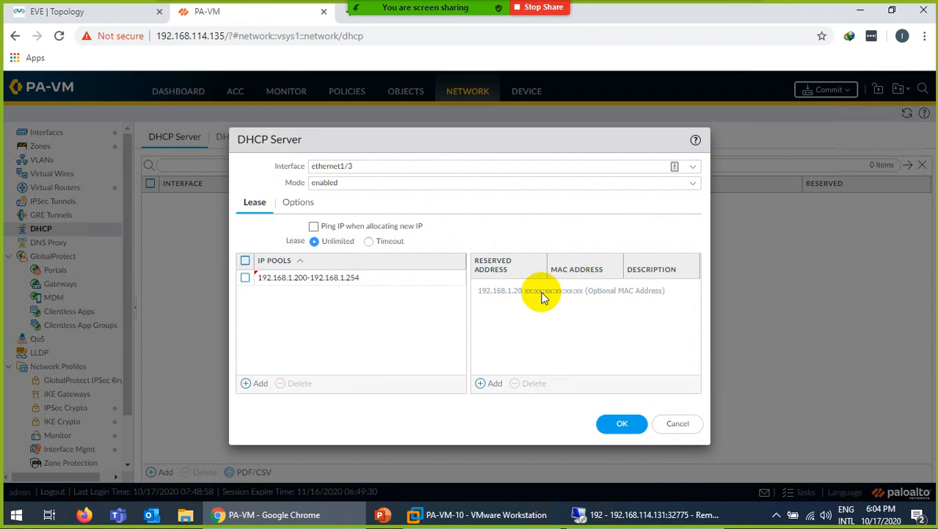
pyautogui.click(488, 384)
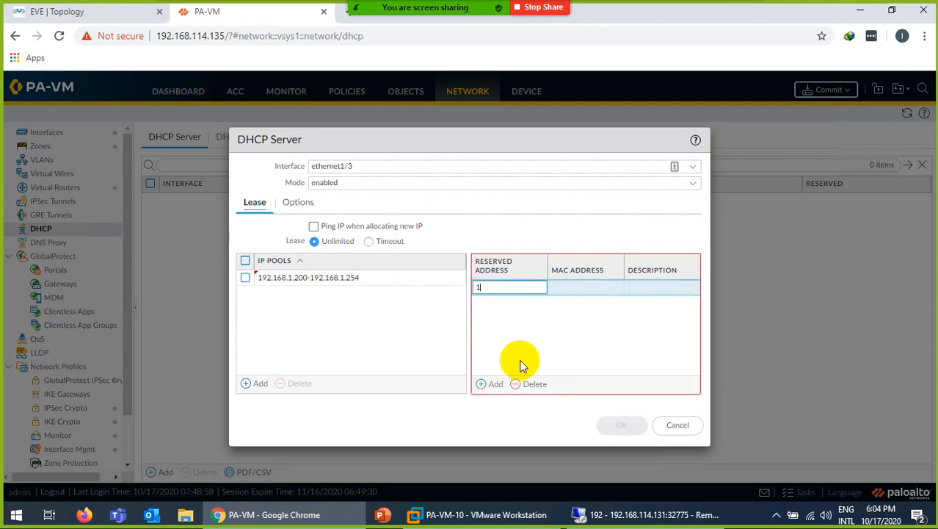
pyautogui.write('192.168.')
pyautogui.press('BackSpace')
# Paste the client's MAC and reformat it as 50:00:00:07:00:00.
pyautogui.click(573, 287)
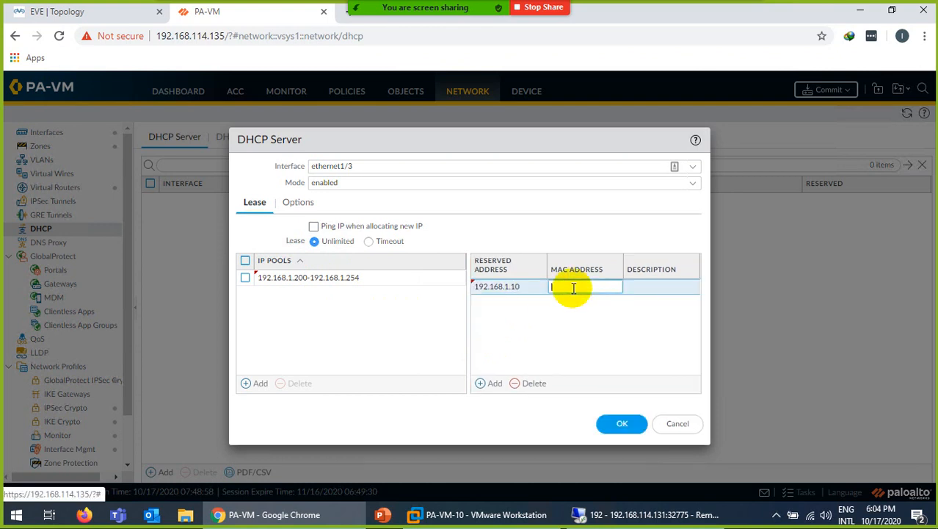
pyautogui.hotkey('ctrl', 'v')
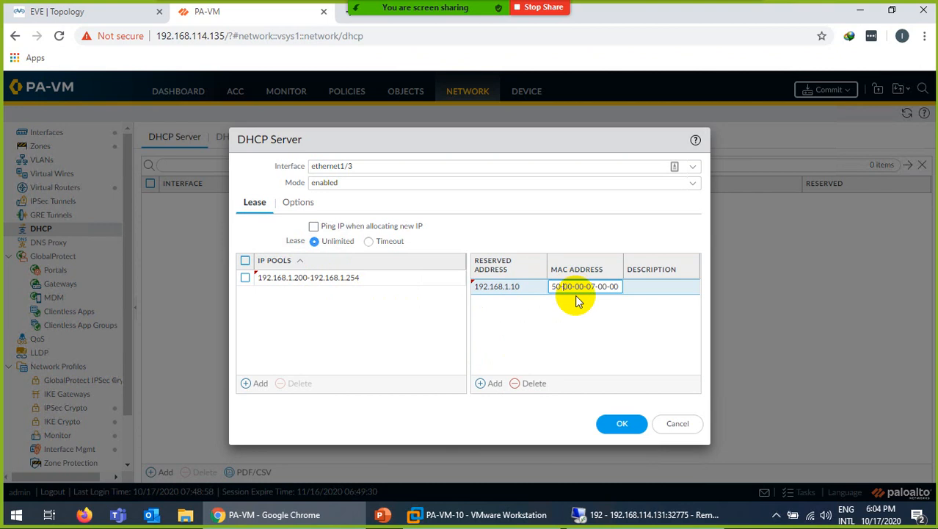
pyautogui.press('BackSpace')
pyautogui.write(':')
pyautogui.press('Delete')
pyautogui.write(':')
pyautogui.press('Delete')
pyautogui.write(':')
pyautogui.press('Delete')
pyautogui.write(':')
pyautogui.press('Delete')
pyautogui.write(':')
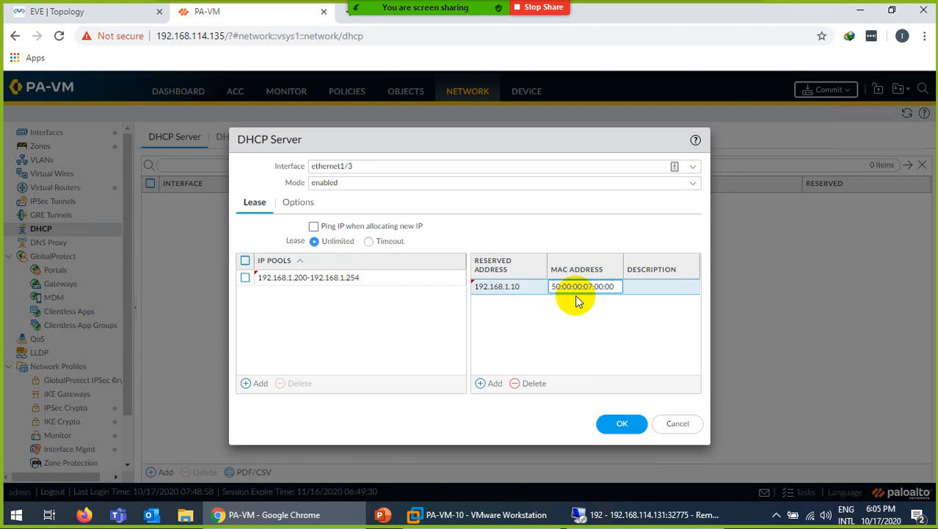
# Give the reservation the description 'Windows 7'.
pyautogui.click(649, 285)
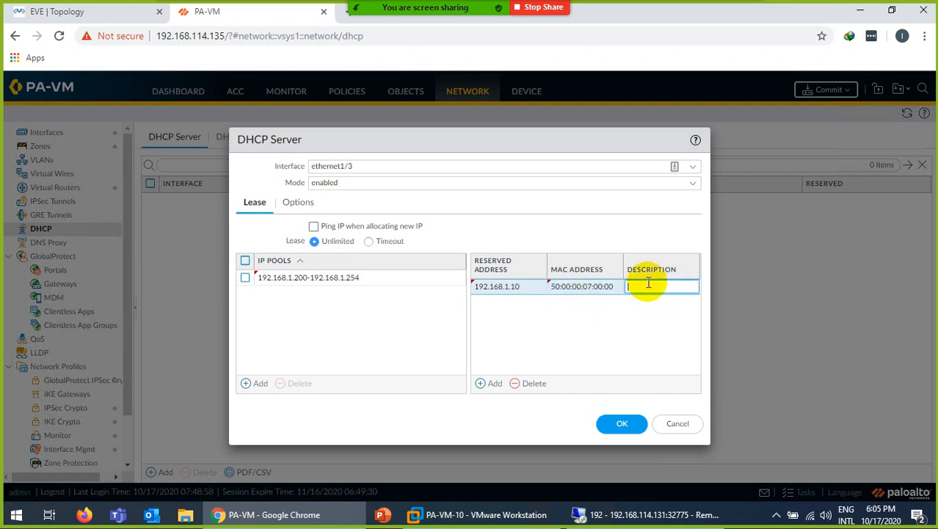
pyautogui.write('WindowS X')
pyautogui.press('BackSpace')
pyautogui.write('ow')
pyautogui.click(496, 296)
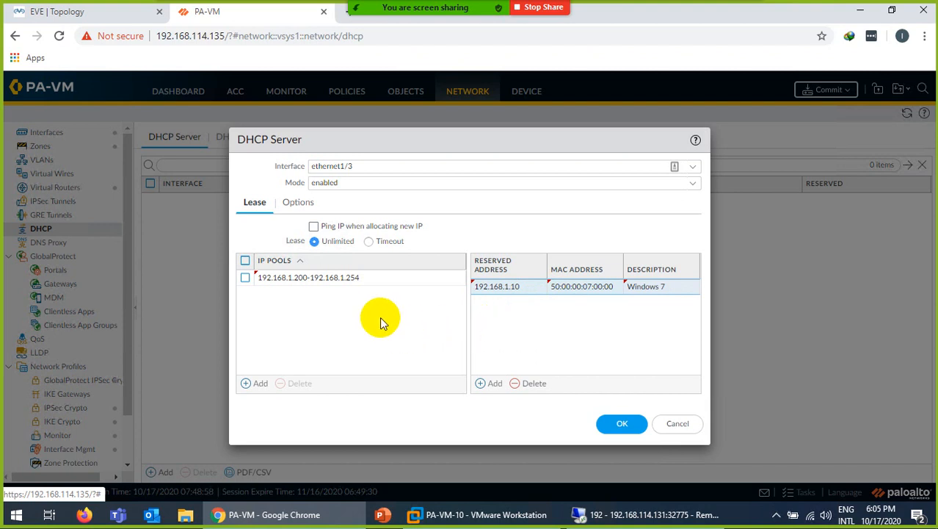
# Set the DHCP gateway to 192.168.1.100 and subnet mask to 255.255.255.0.
pyautogui.click(295, 204)
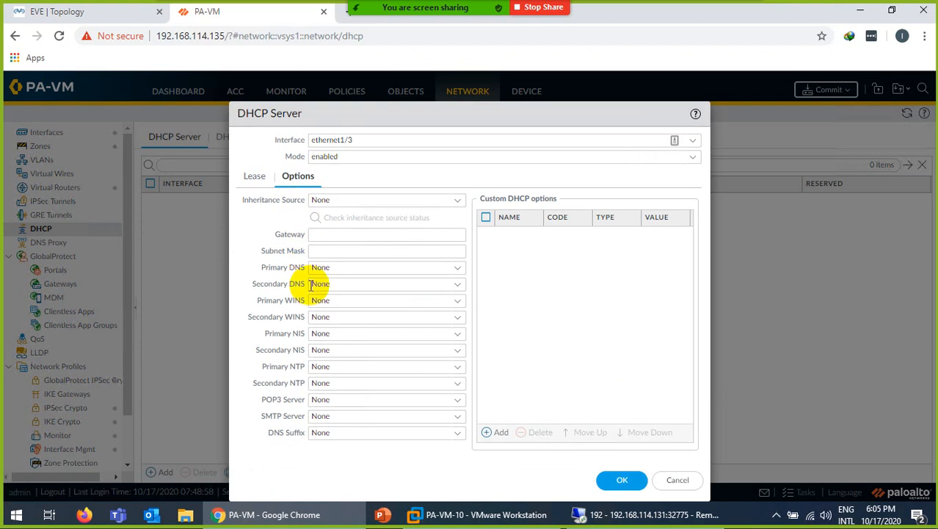
pyautogui.click(321, 235)
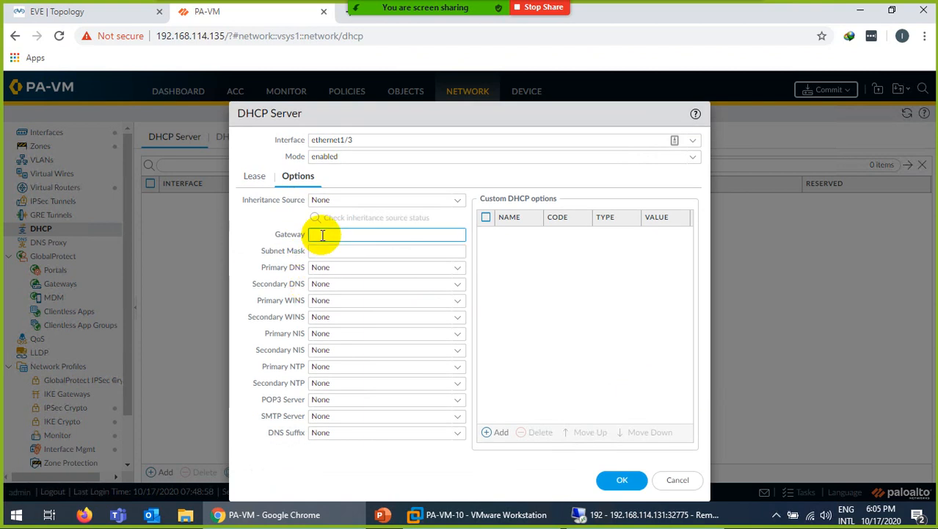
pyautogui.write('192.168.1.100')
pyautogui.click(130, 13)
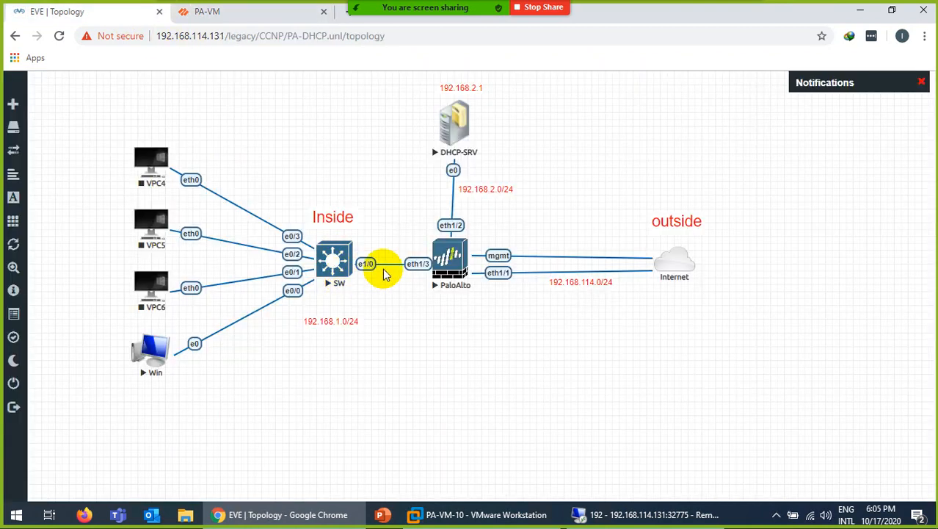
pyautogui.click(246, 15)
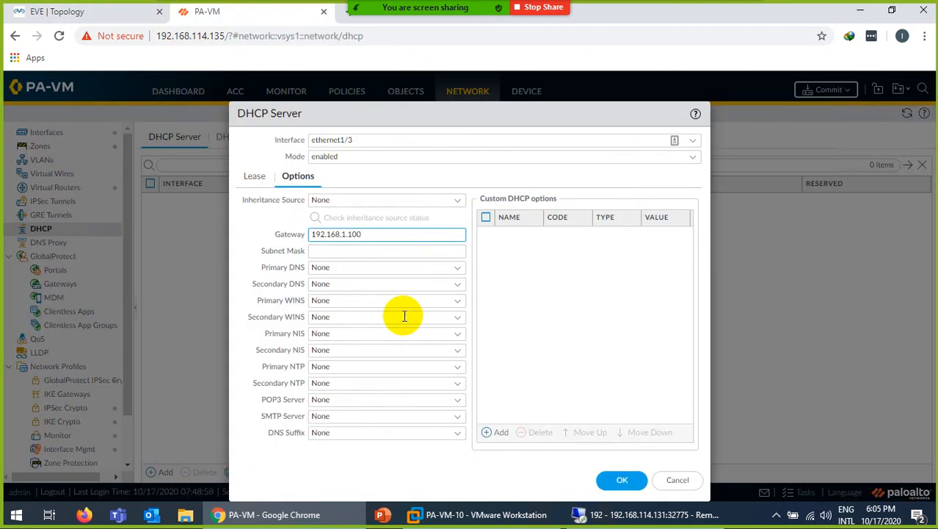
pyautogui.click(380, 254)
pyautogui.write('2')
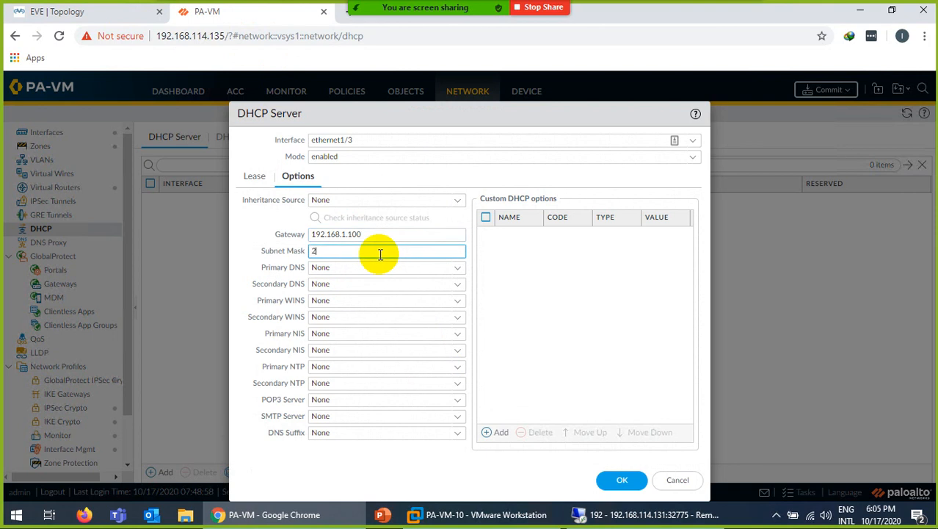
pyautogui.write('55.255.255.0')
# Set primary DNS to 8.8.8.8 and secondary DNS to 1.1.1.1.
pyautogui.click(398, 273)
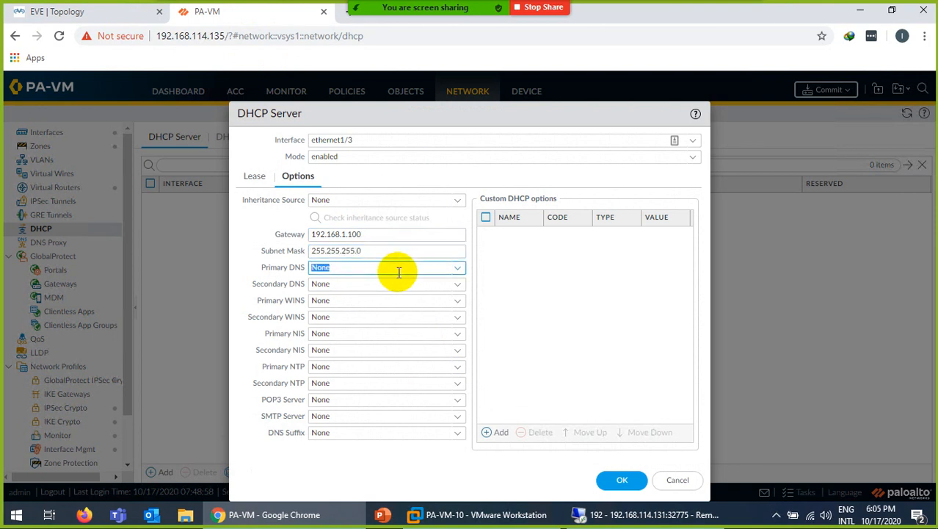
pyautogui.write('8.8.8.8')
pyautogui.click(294, 294)
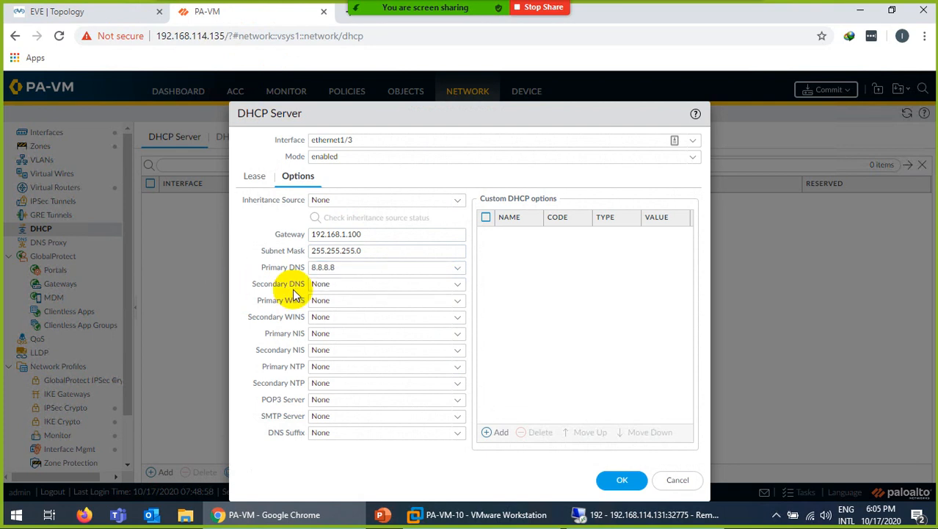
pyautogui.click(334, 283)
pyautogui.write('1.1')
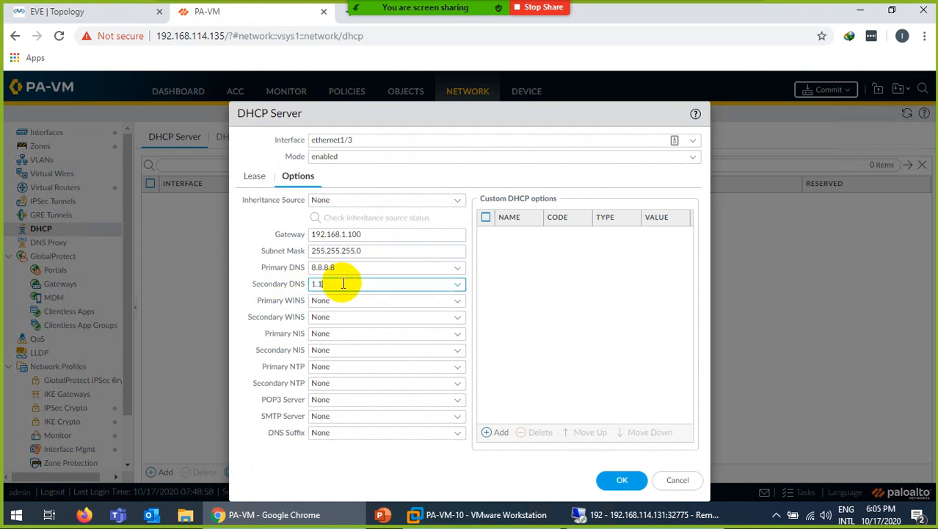
pyautogui.write('.1.1')
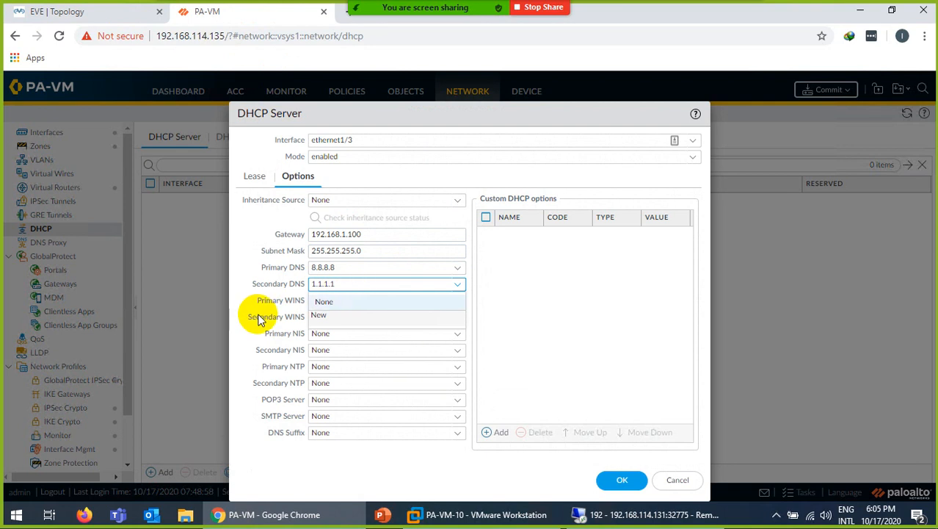
pyautogui.click(292, 319)
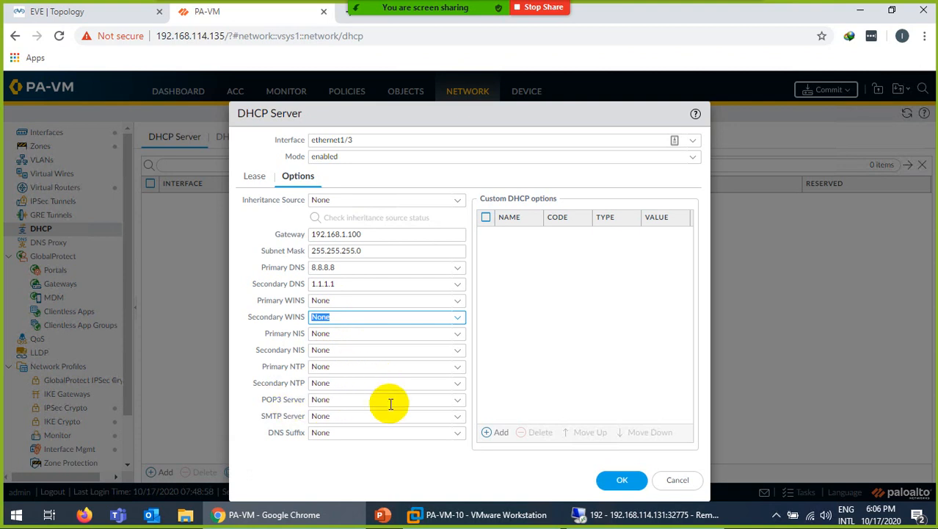
# Set the DNS suffix to test.com and start a new custom DHCP option.
pyautogui.click(349, 434)
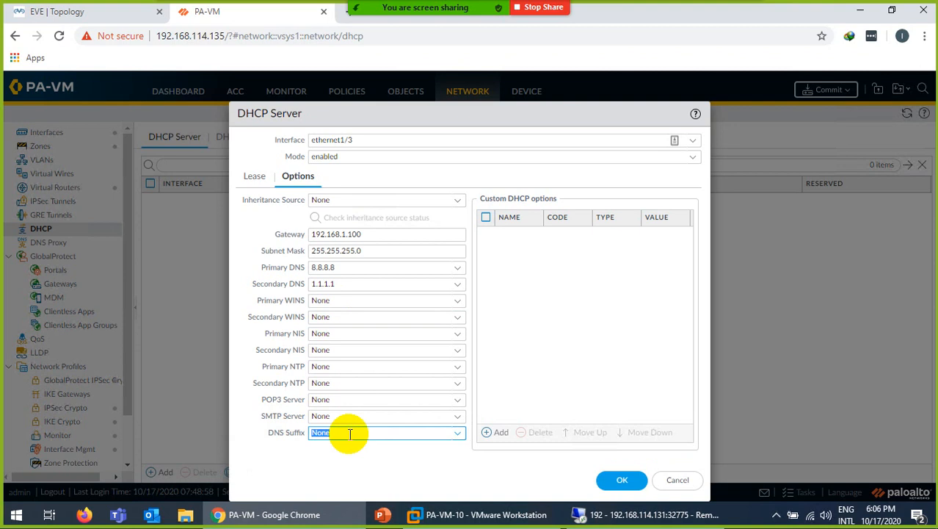
pyautogui.write('test.d')
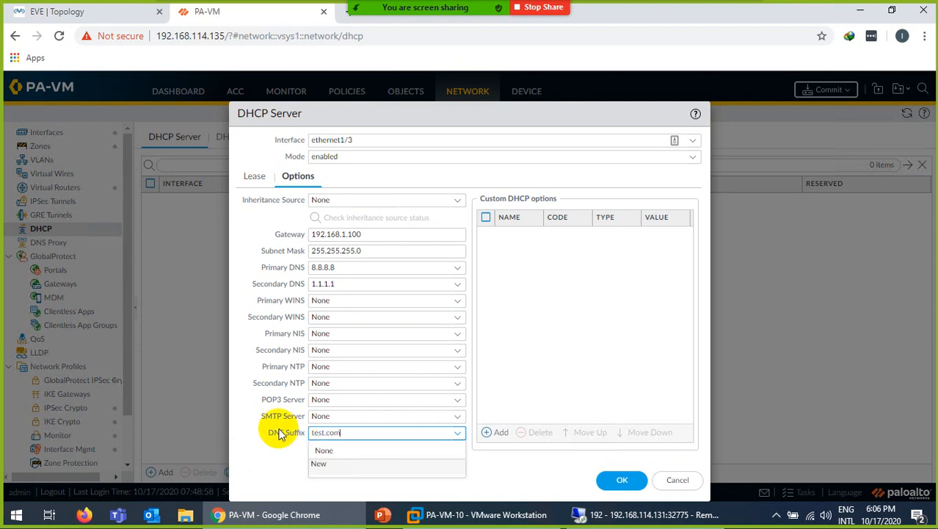
pyautogui.click(266, 421)
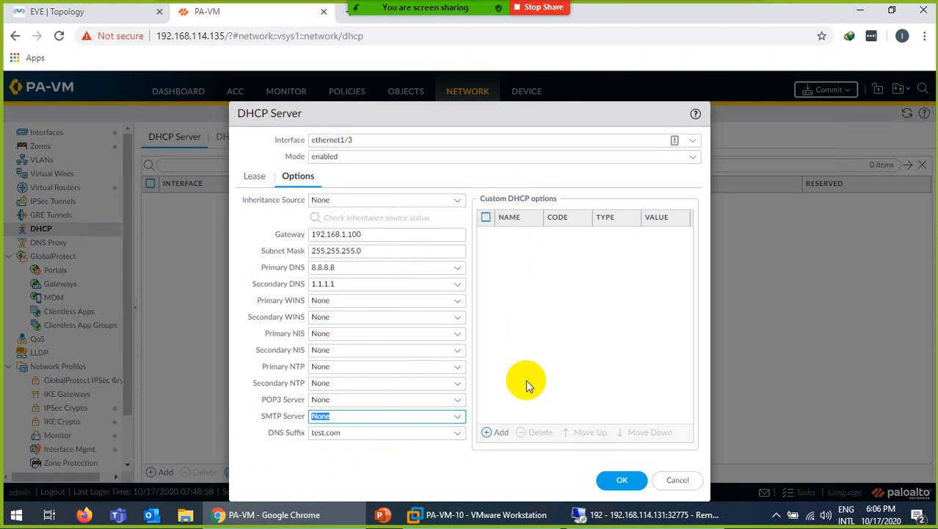
pyautogui.click(502, 434)
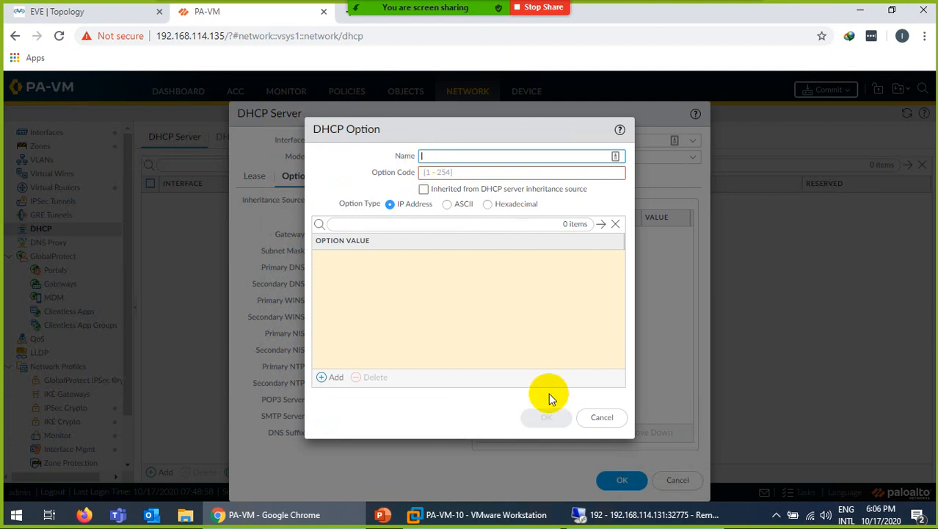
# Cancel the blank option, try a new one with code 151, then discard it.
pyautogui.click(602, 417)
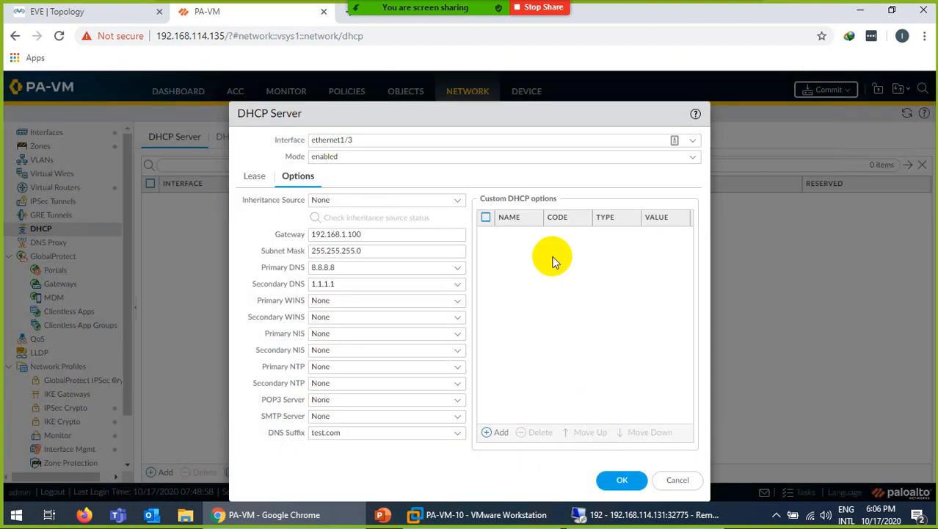
pyautogui.click(490, 432)
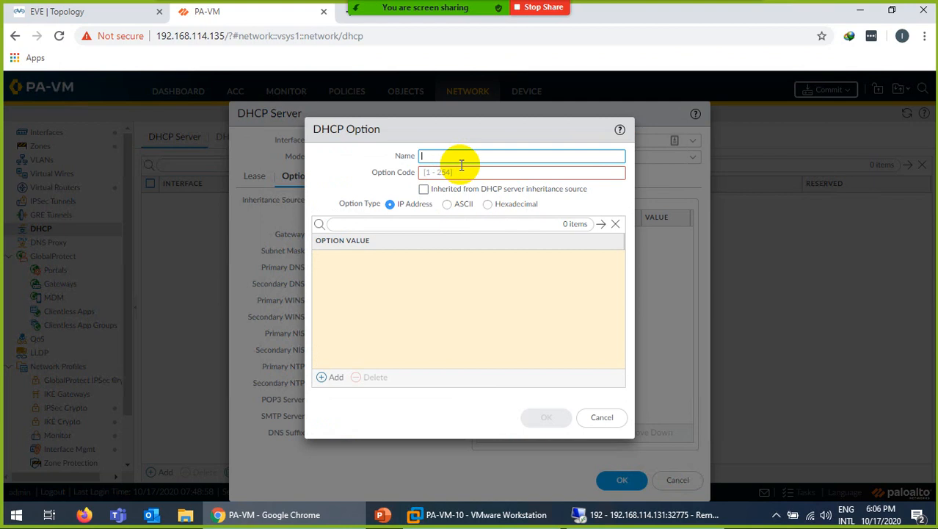
pyautogui.click(462, 174)
pyautogui.write('1')
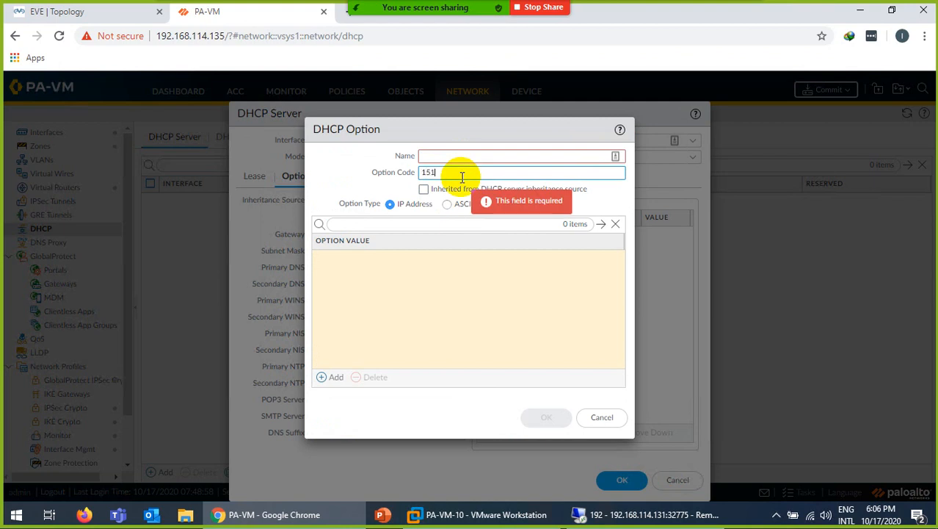
pyautogui.write('51')
pyautogui.click(433, 156)
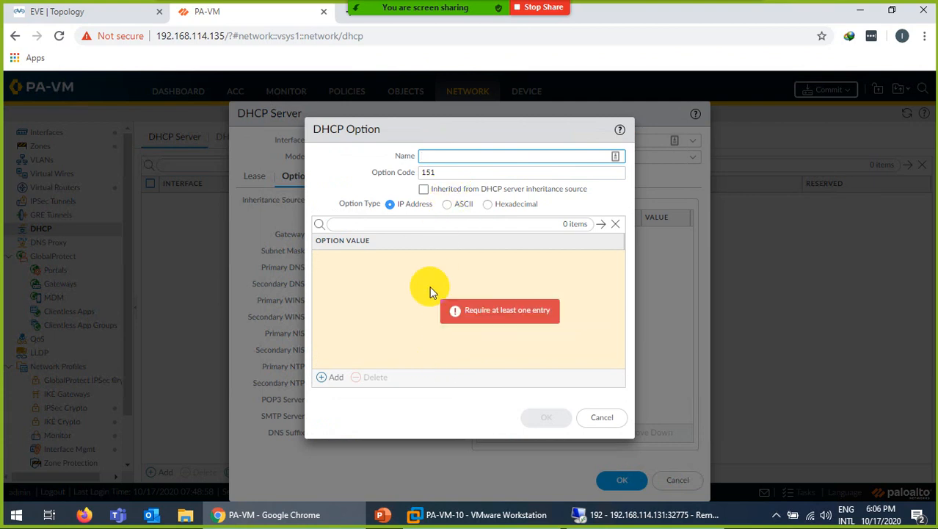
pyautogui.click(601, 418)
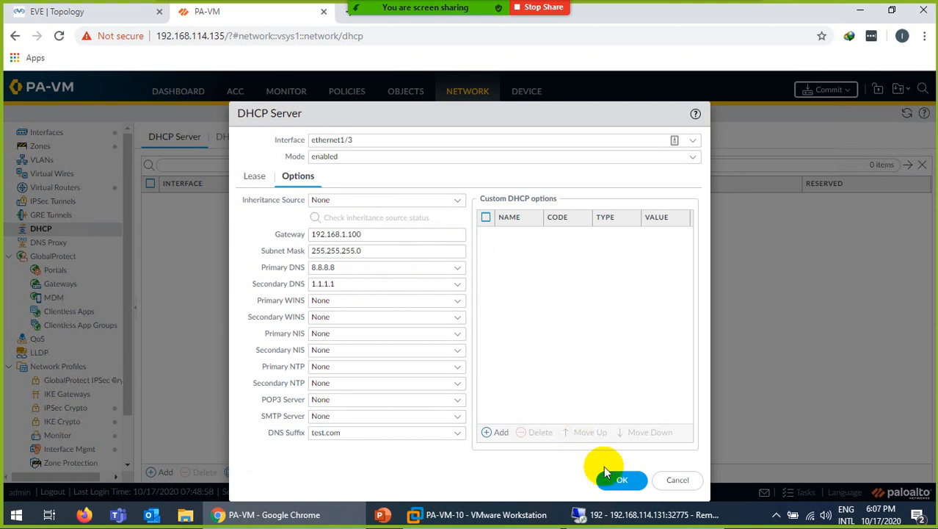
# Save the ethernet1/3 DHCP server settings and stop the lost session's reconnection attempt.
pyautogui.click(619, 482)
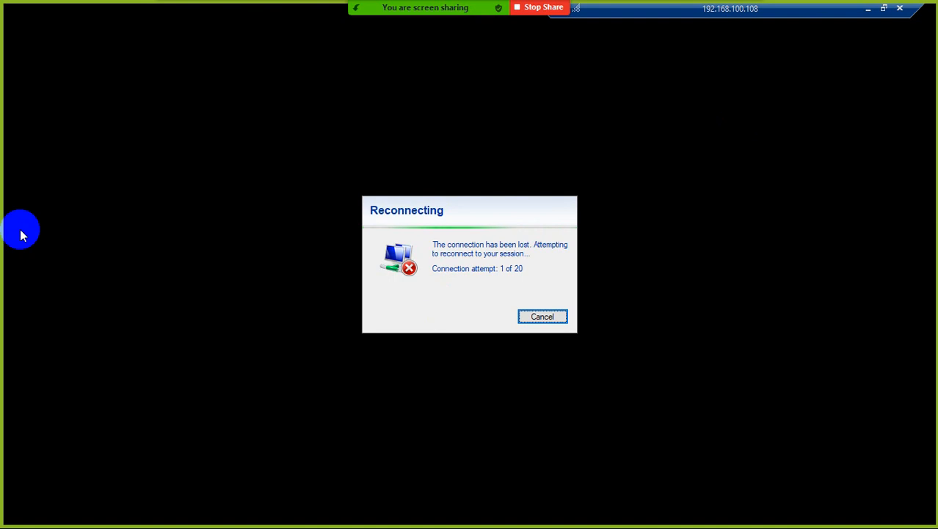
pyautogui.click(541, 320)
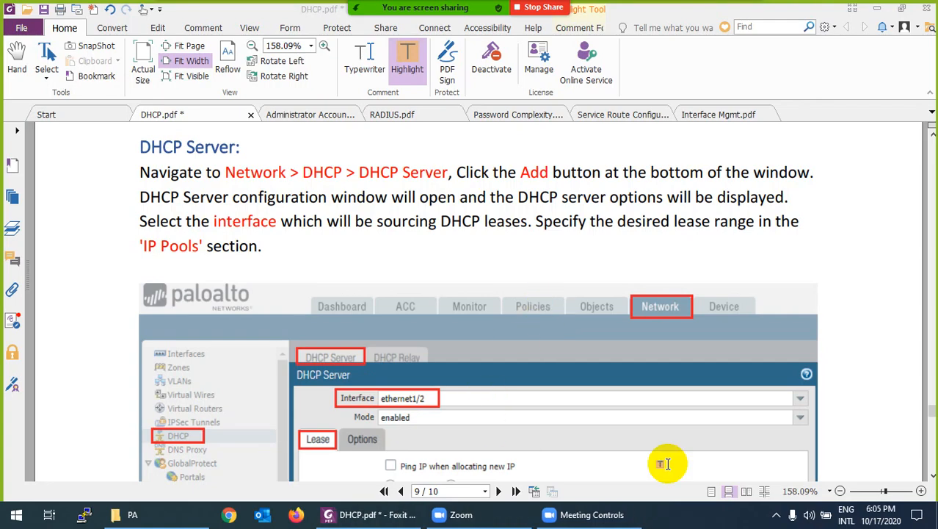
pyautogui.click(776, 515)
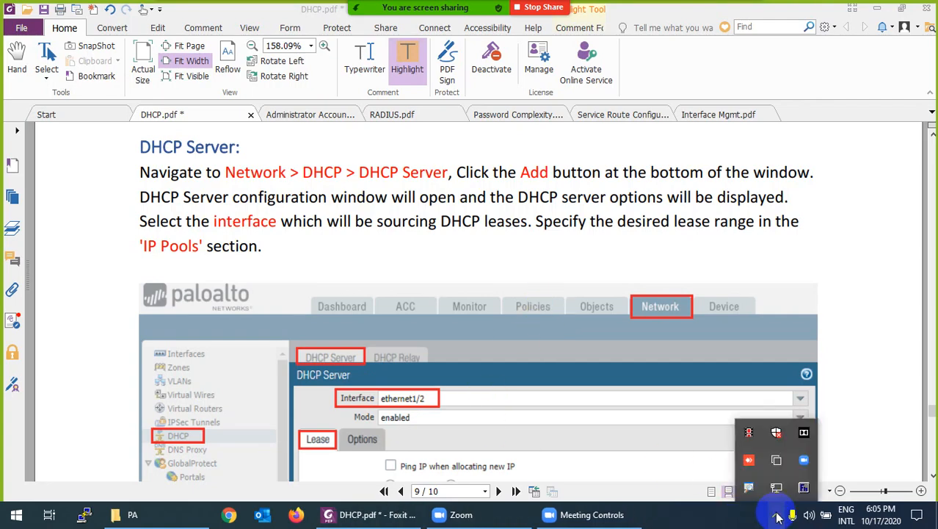
pyautogui.click(777, 516)
# Launch Remote Desktop Connection from the Start menu and connect to 192.168.100.108.
pyautogui.click(12, 518)
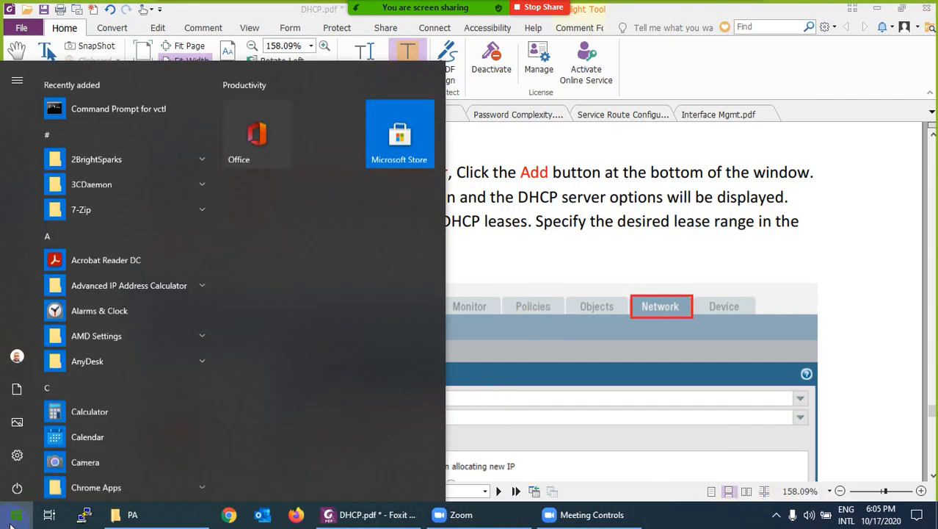
pyautogui.write('re')
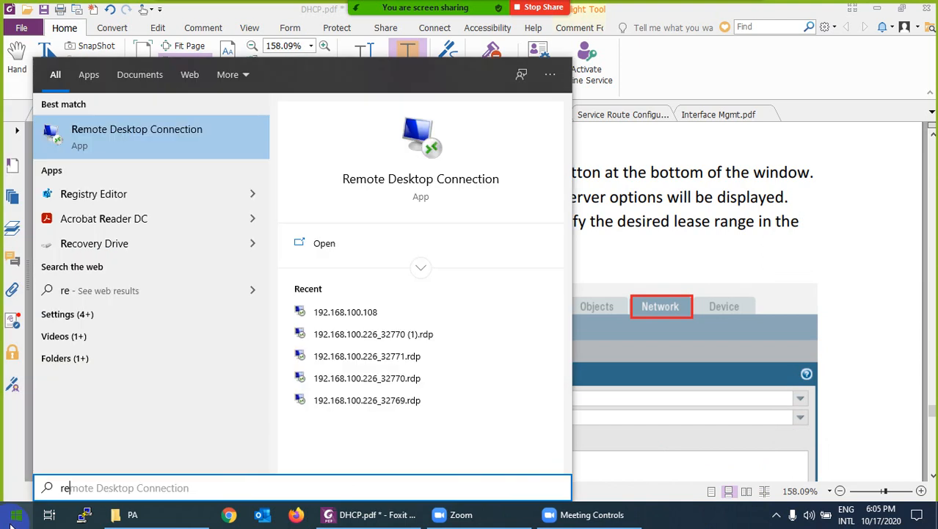
pyautogui.press('Return')
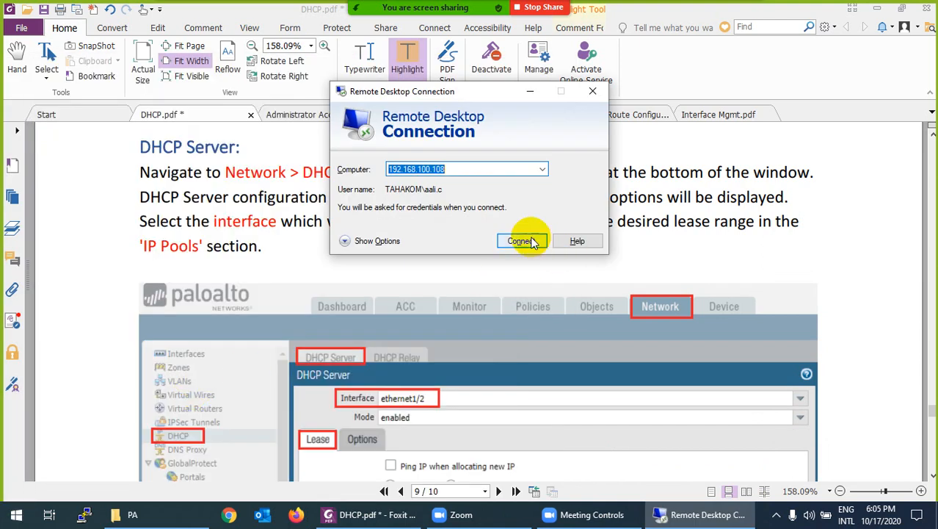
pyautogui.click(532, 242)
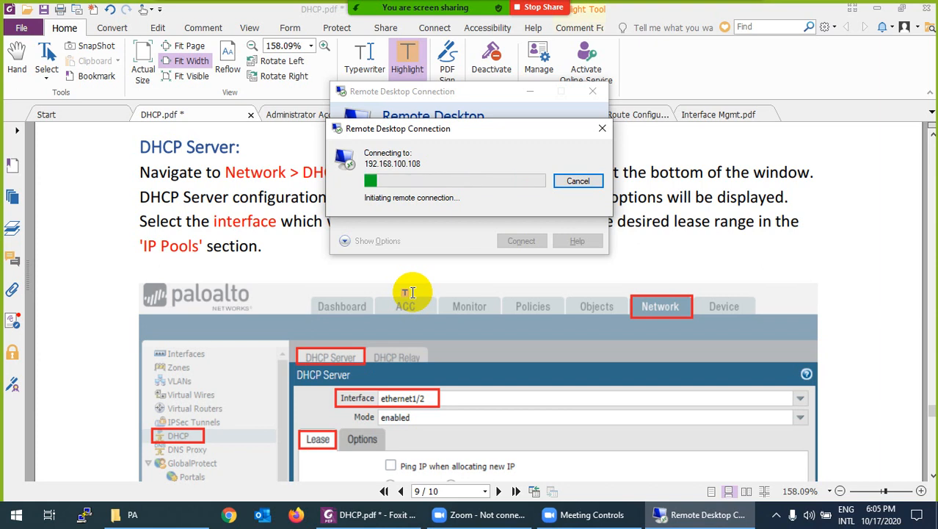
pyautogui.click(776, 515)
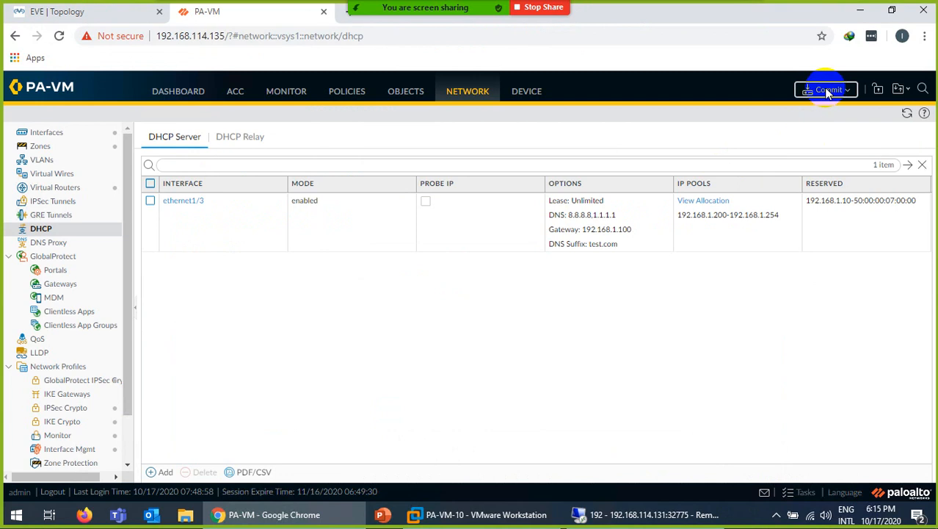
# Commit all pending PA-VM configuration changes, then return to the EVE lab topology.
pyautogui.click(829, 90)
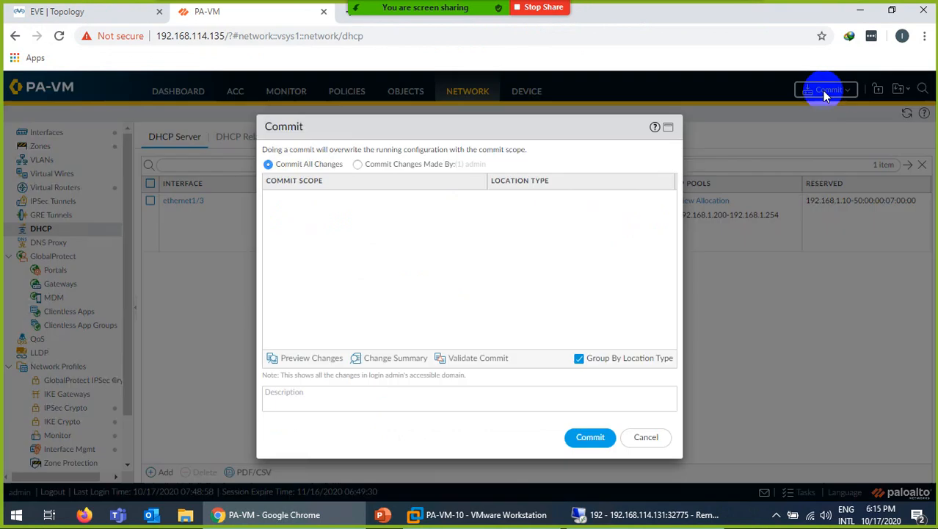
pyautogui.click(594, 438)
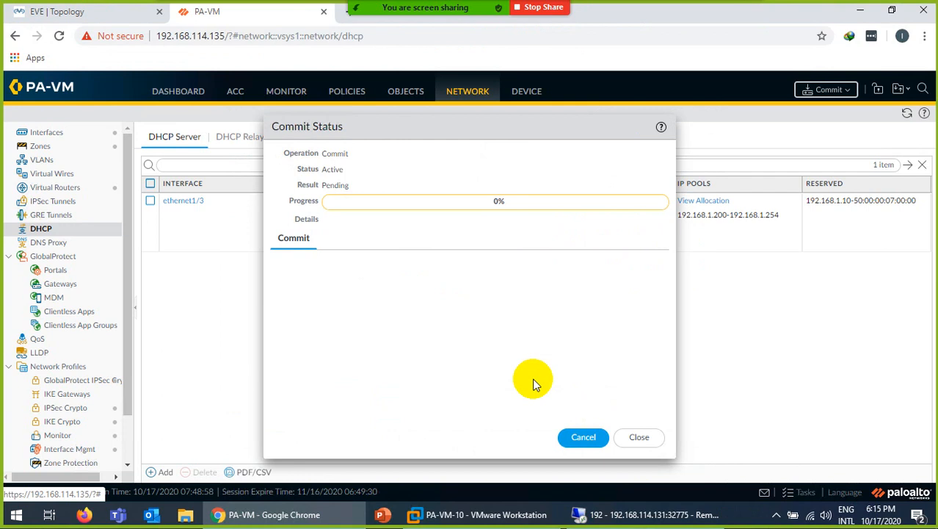
pyautogui.click(99, 13)
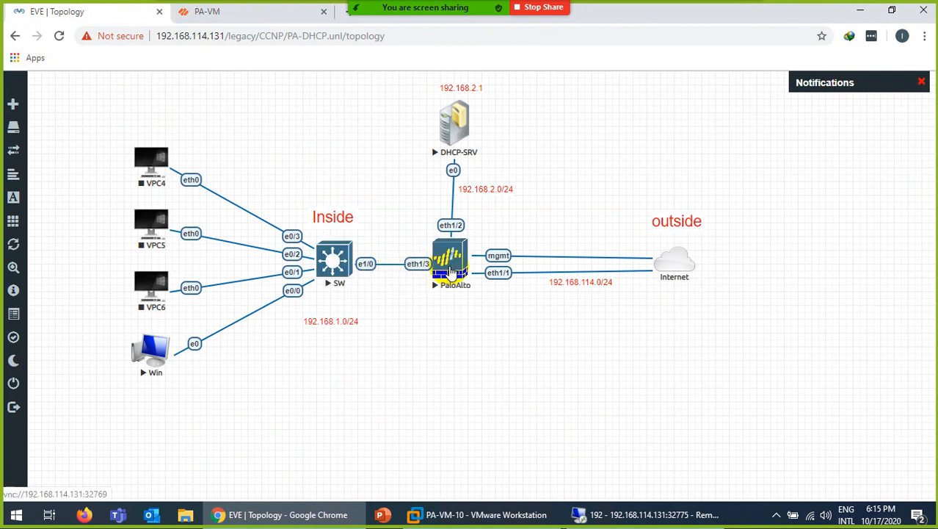
# Capture the PaloAlto node's eth1/3 interface in Wireshark through the capture helper.
pyautogui.rightClick(451, 268)
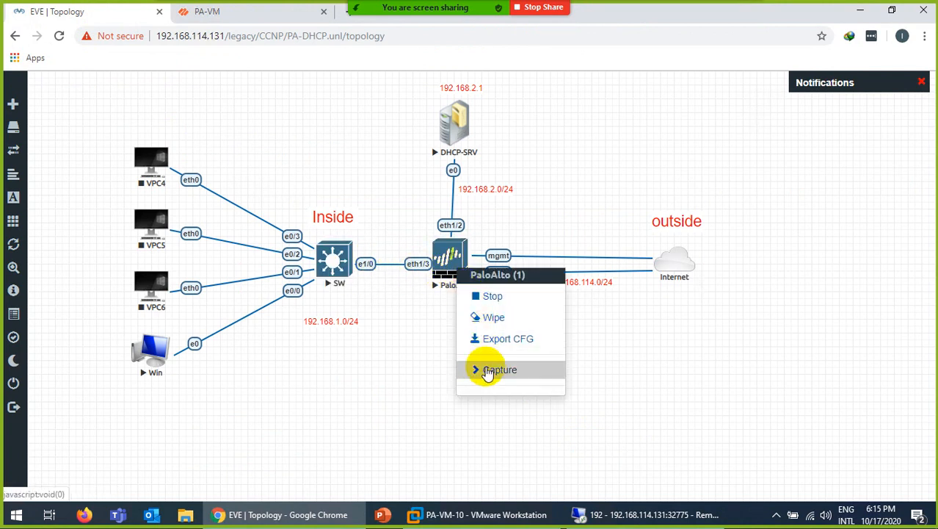
pyautogui.click(486, 371)
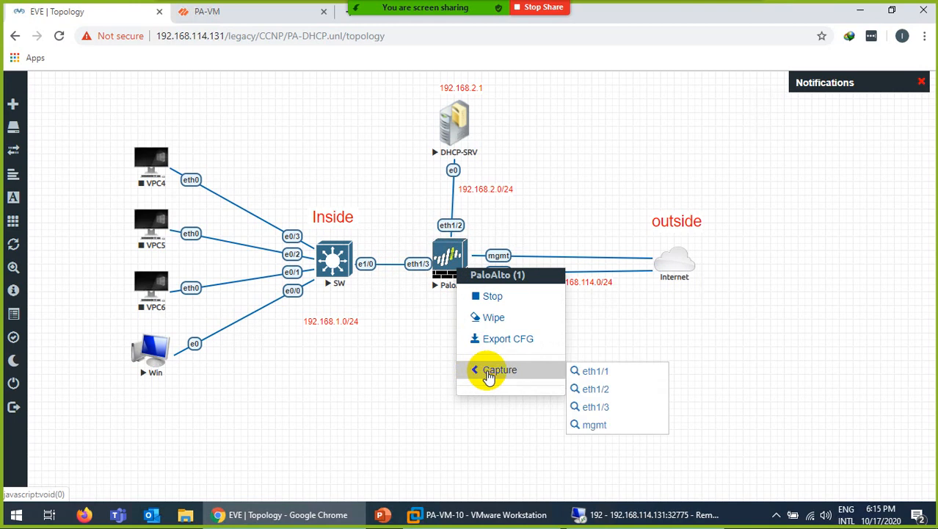
pyautogui.click(596, 407)
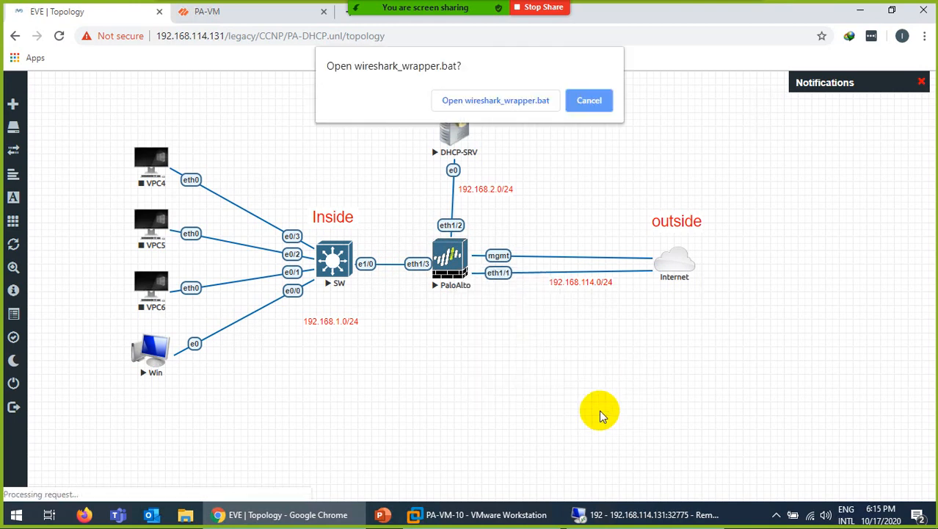
pyautogui.click(490, 102)
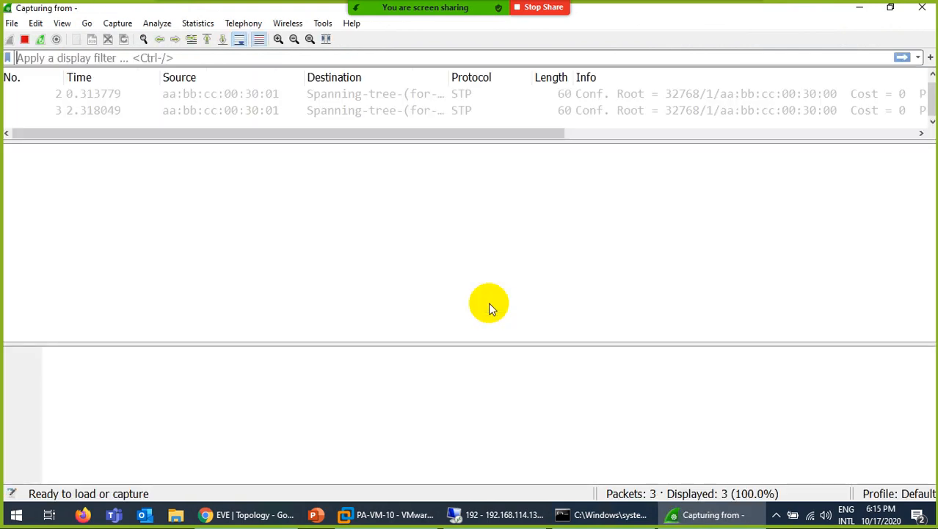
# Apply a dhcp display filter and enlarge the packet list pane.
pyautogui.write('dhc')
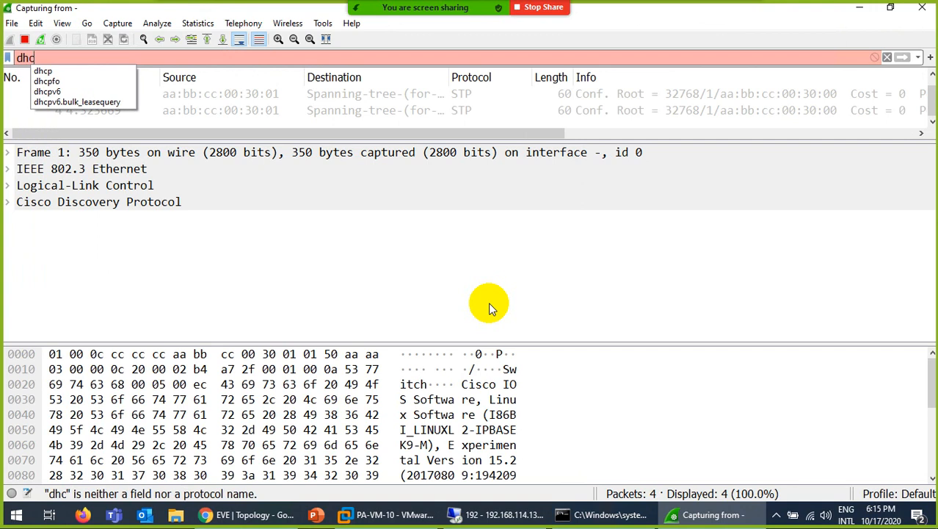
pyautogui.write('p')
pyautogui.press('Return')
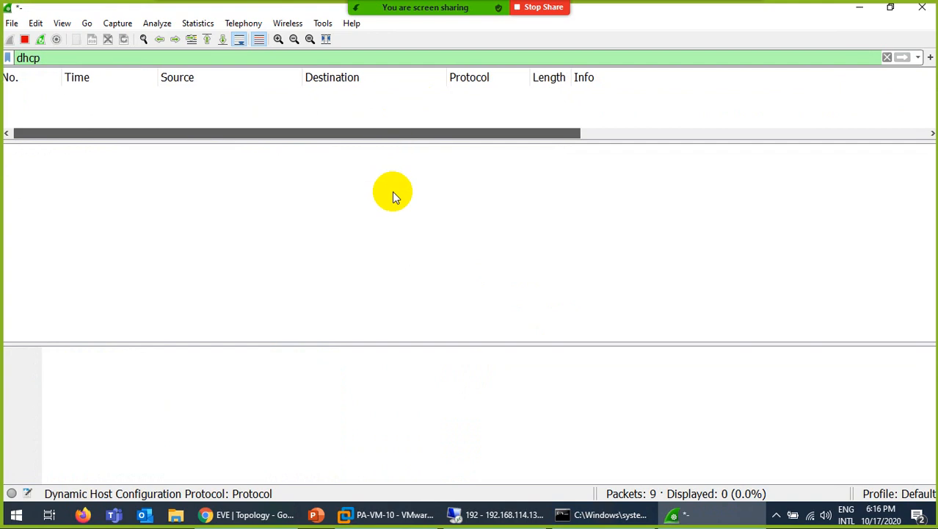
pyautogui.moveTo(381, 141); pyautogui.dragTo(392, 316)
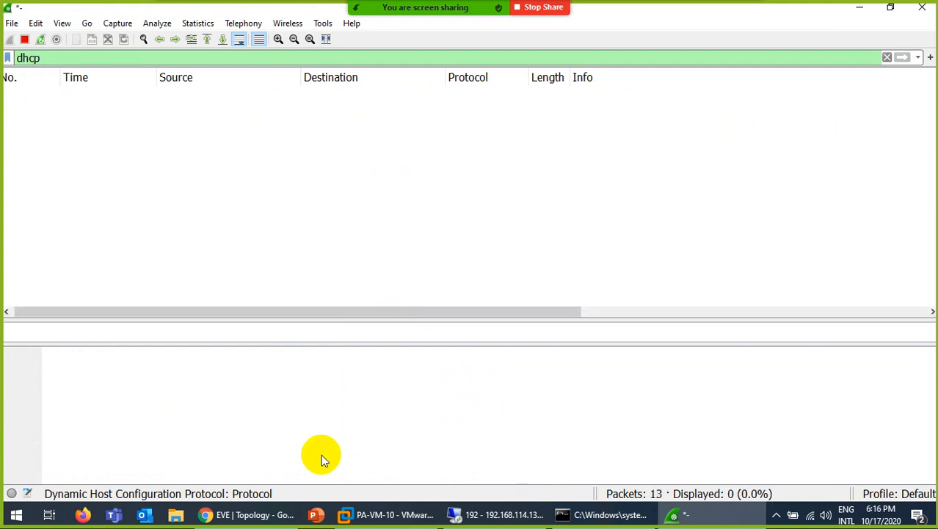
# Confirm the PA-VM commit finished, dismiss its status, and return to Wireshark and the remote session.
pyautogui.click(252, 515)
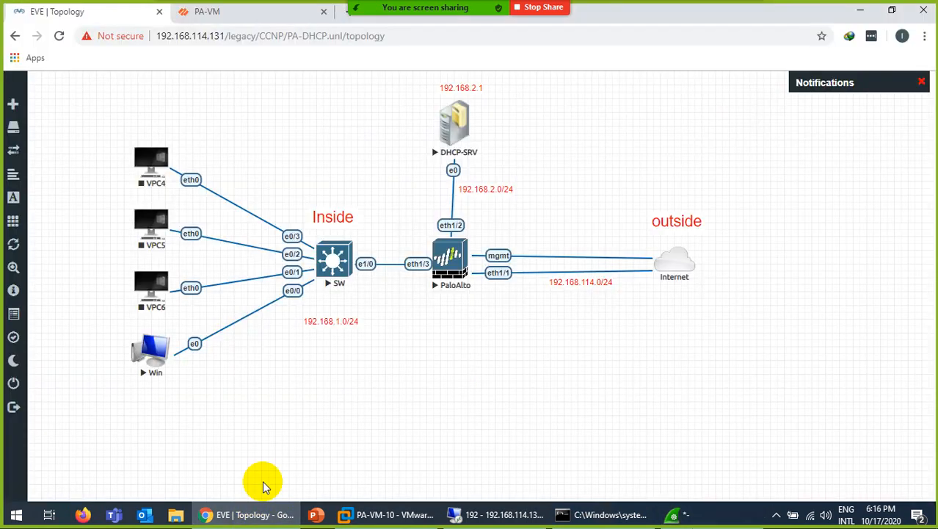
pyautogui.click(216, 11)
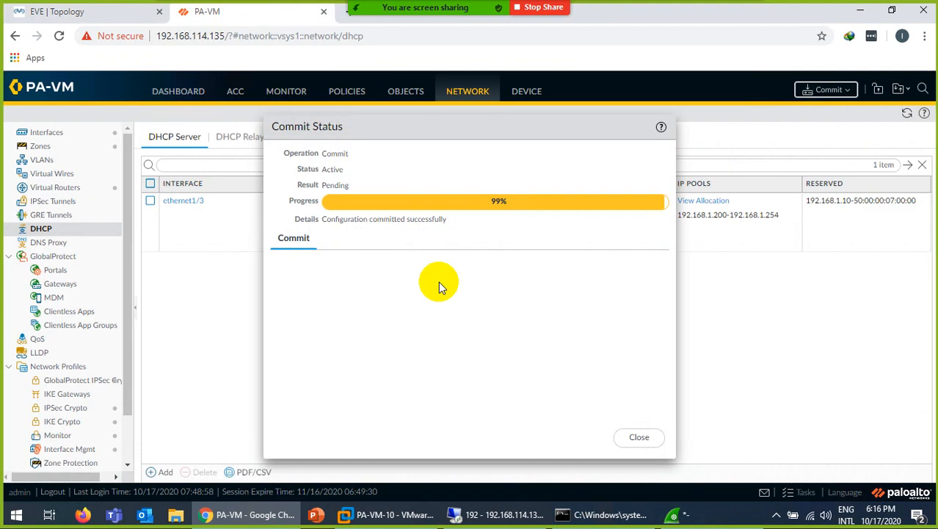
pyautogui.click(640, 438)
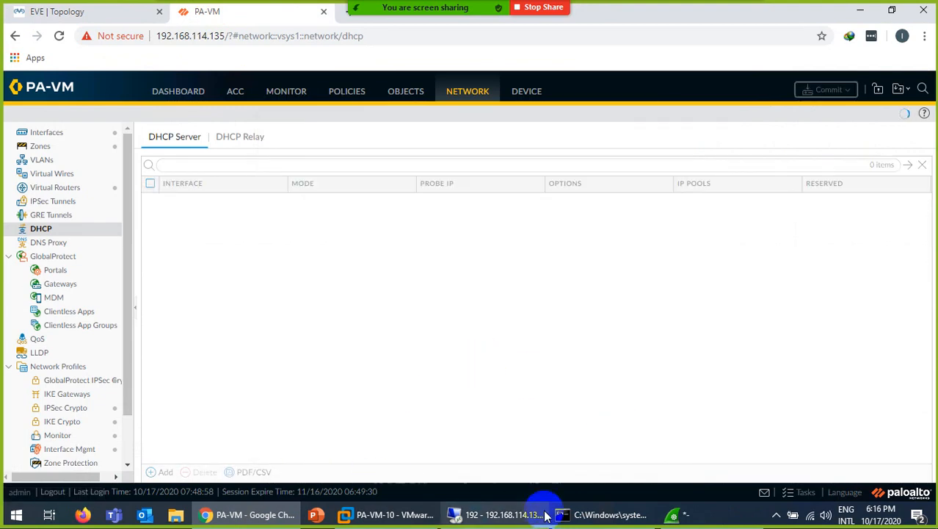
pyautogui.click(674, 516)
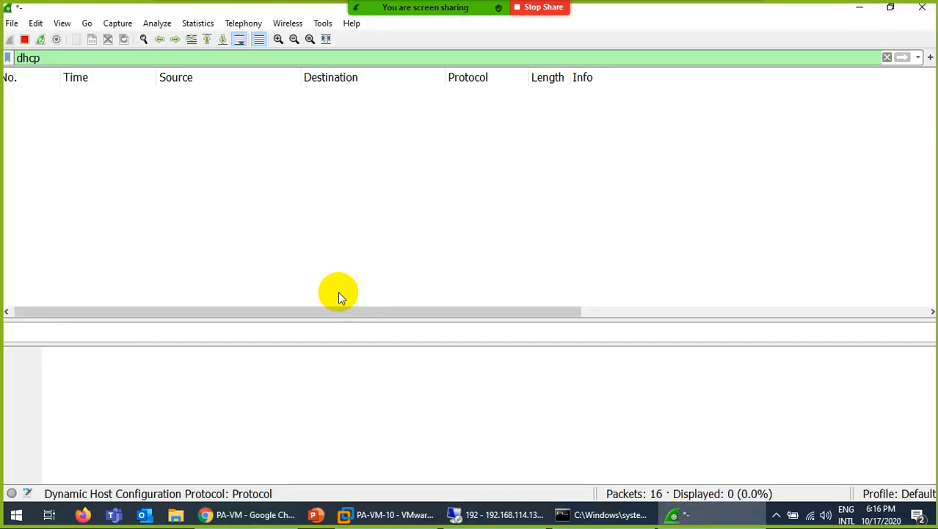
pyautogui.click(479, 516)
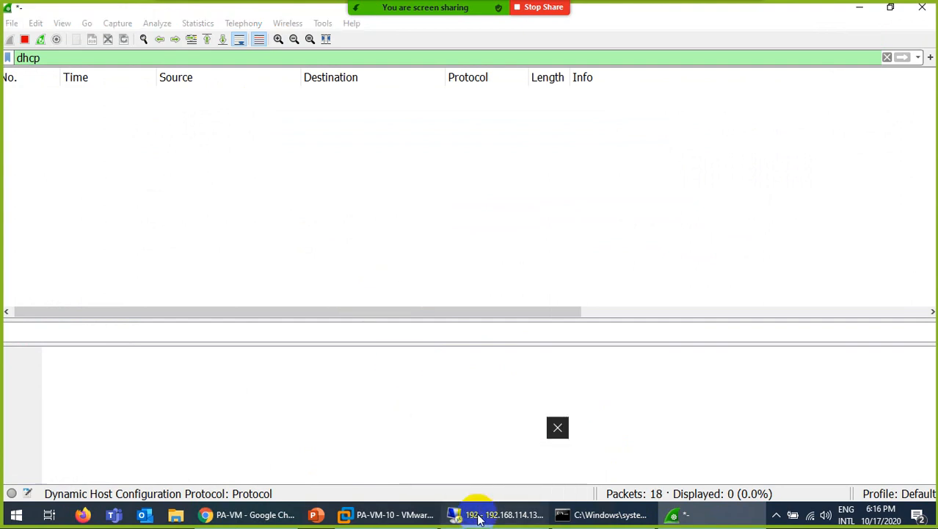
# Close the status windows and run ipconfig /release on the Windows 7 client over Remote Desktop.
pyautogui.click(575, 309)
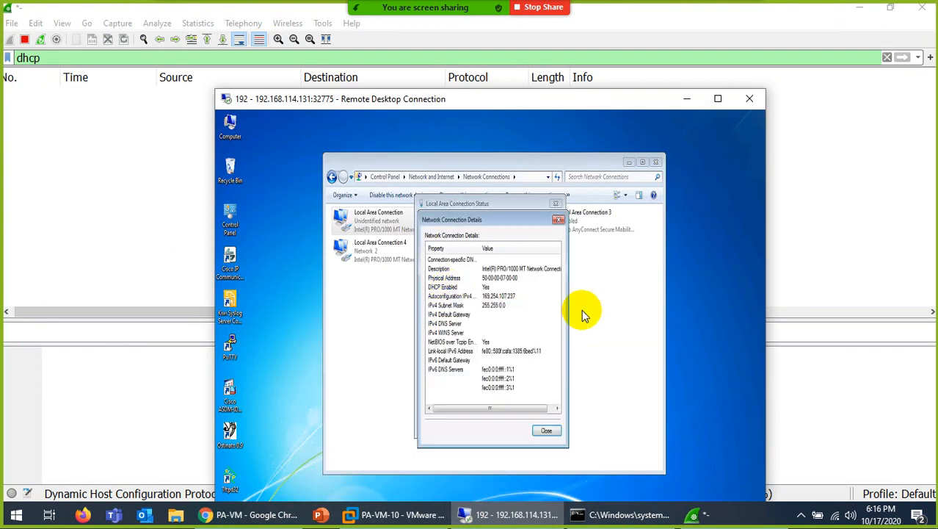
pyautogui.click(559, 219)
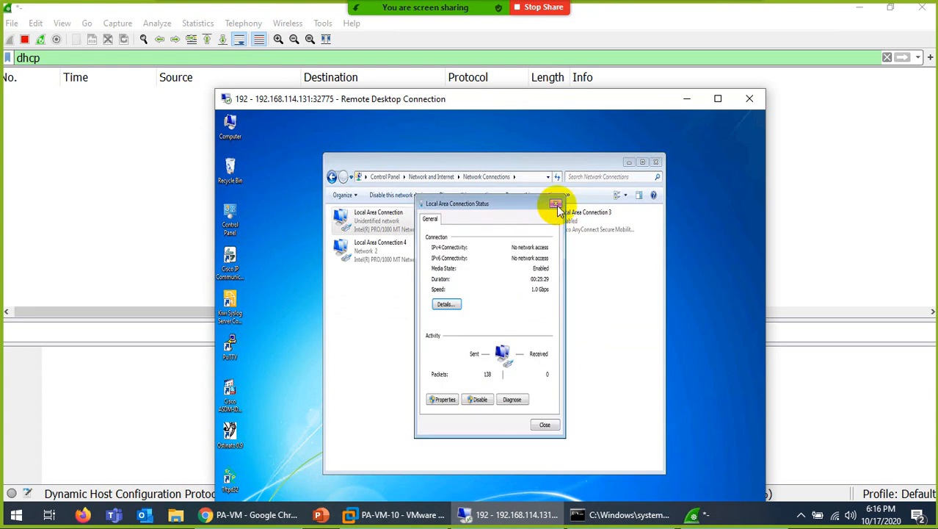
pyautogui.click(560, 188)
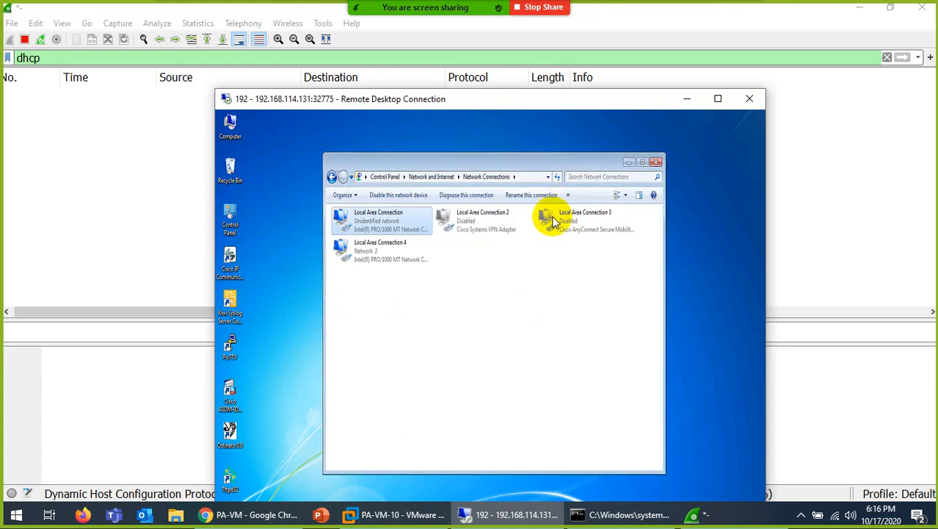
pyautogui.click(719, 98)
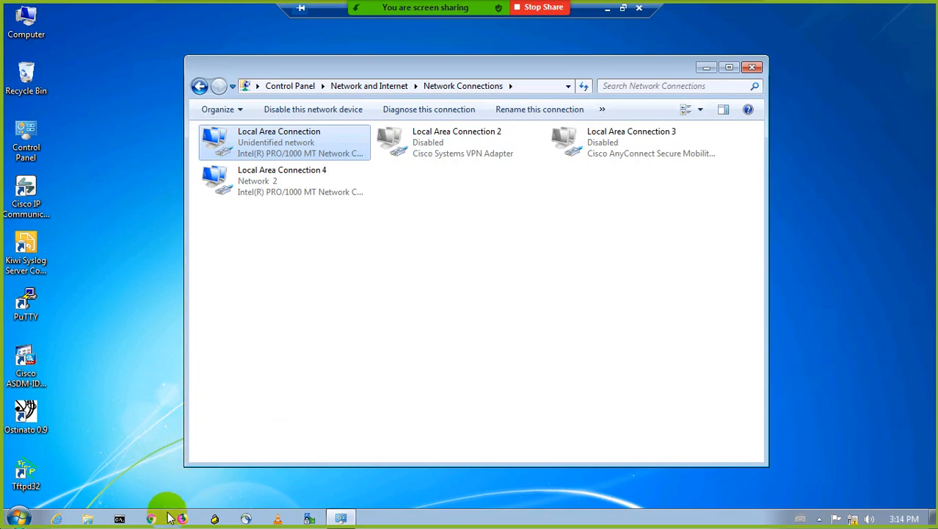
pyautogui.click(119, 519)
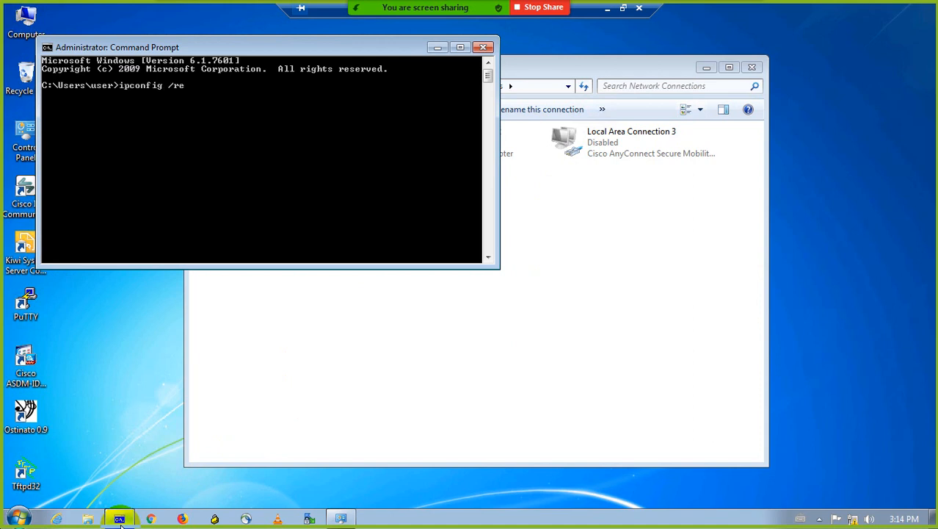
pyautogui.write('ipconfig /release')
pyautogui.press('Return')
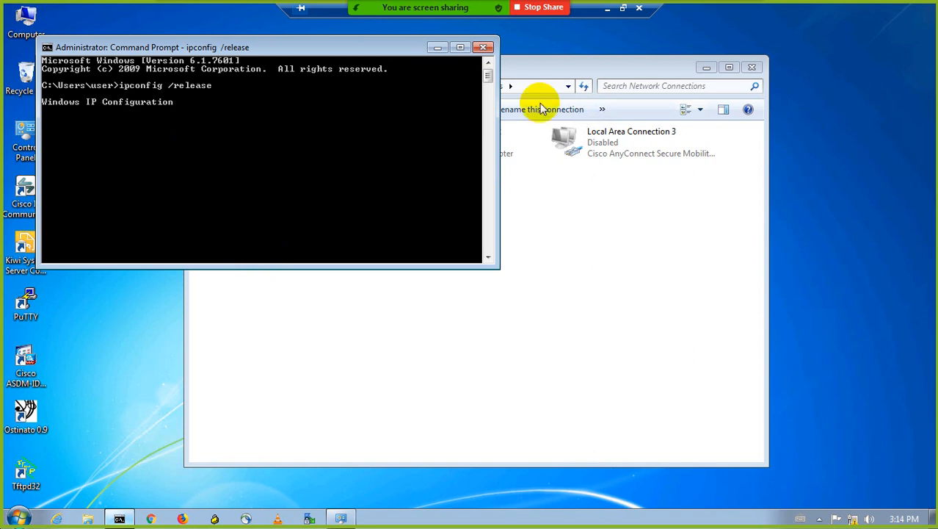
# Start the VPC4 node in the EVE lab topology.
pyautogui.click(607, 8)
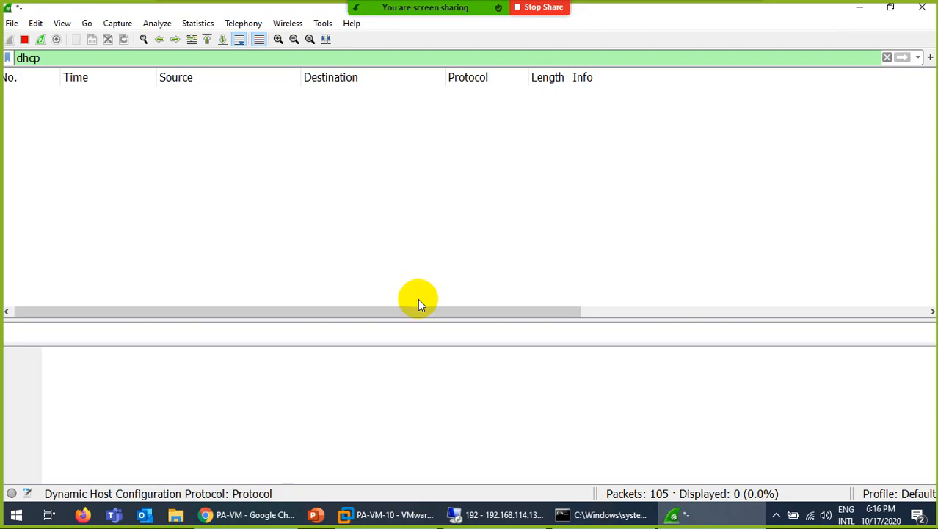
pyautogui.click(256, 514)
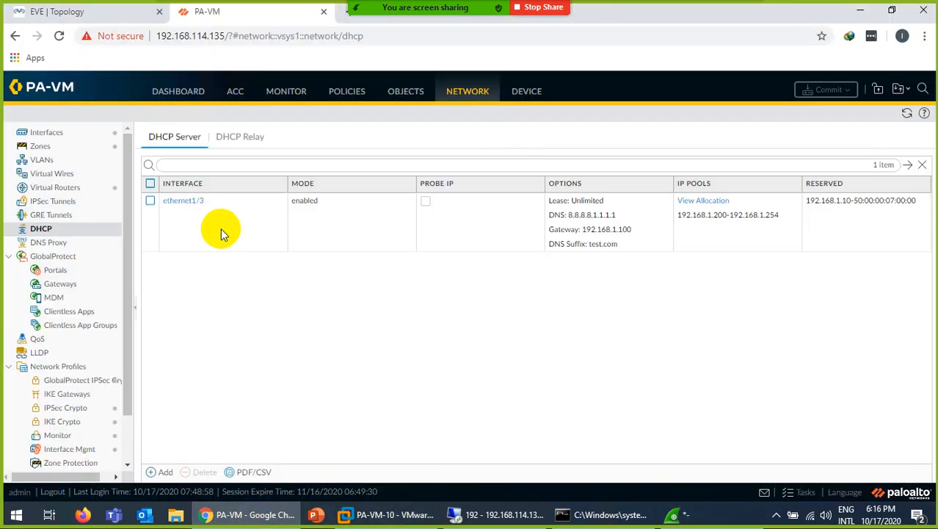
pyautogui.click(124, 13)
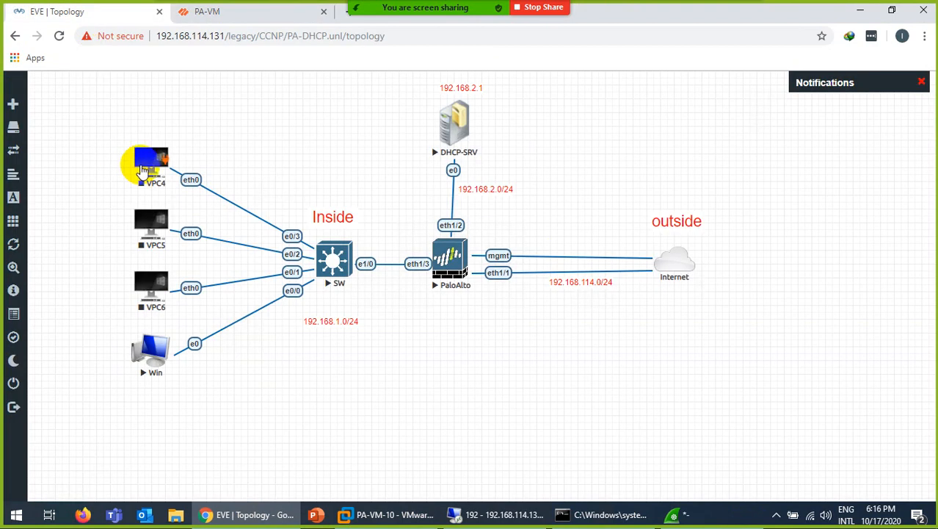
pyautogui.rightClick(144, 170)
pyautogui.click(186, 180)
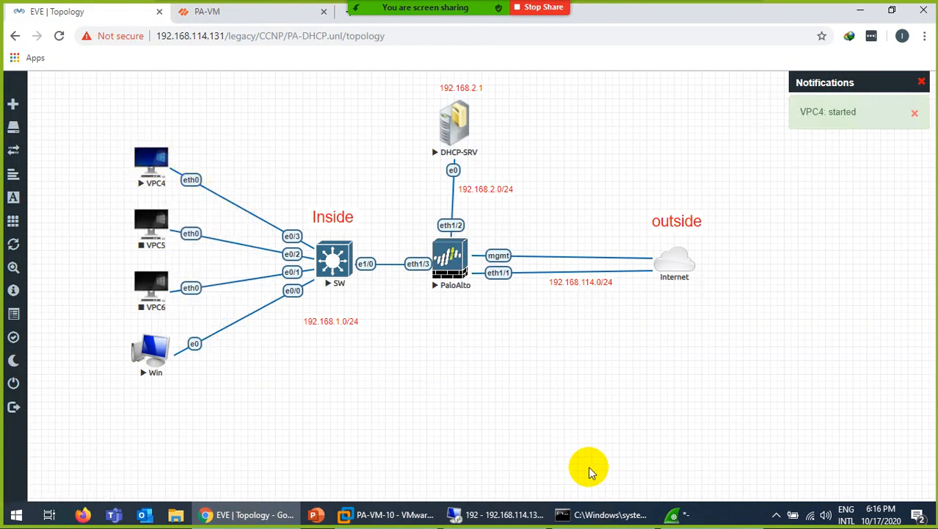
# Check the empty DHCP capture and the PA-VM DHCP settings, then open VPC4's console in SecureCRT.
pyautogui.click(682, 516)
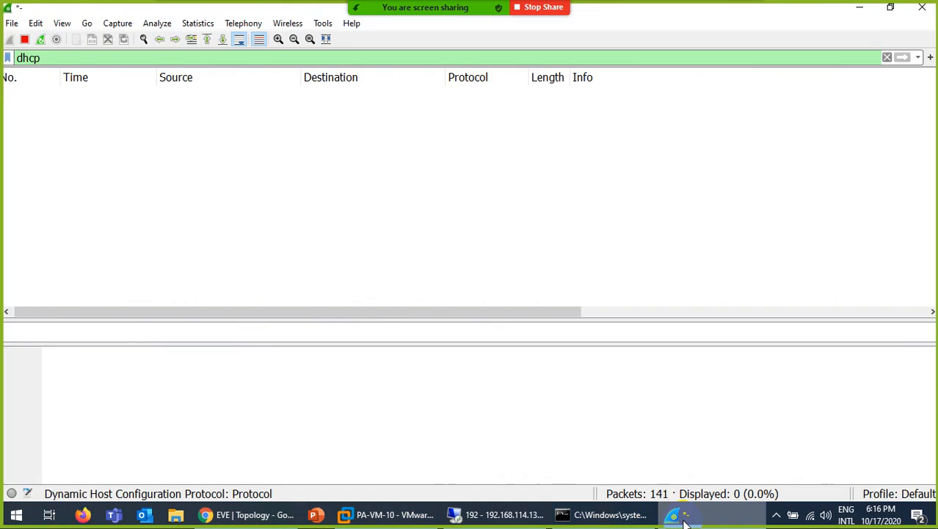
pyautogui.click(682, 517)
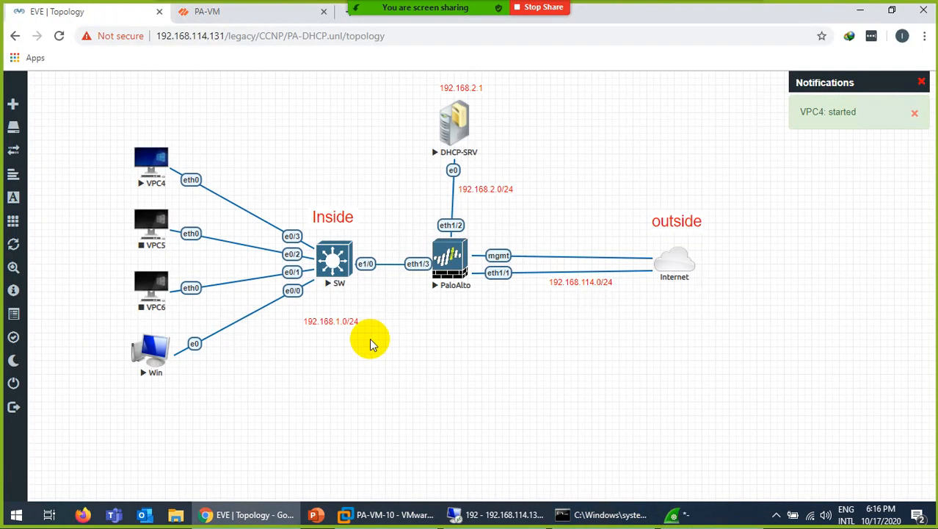
pyautogui.click(209, 12)
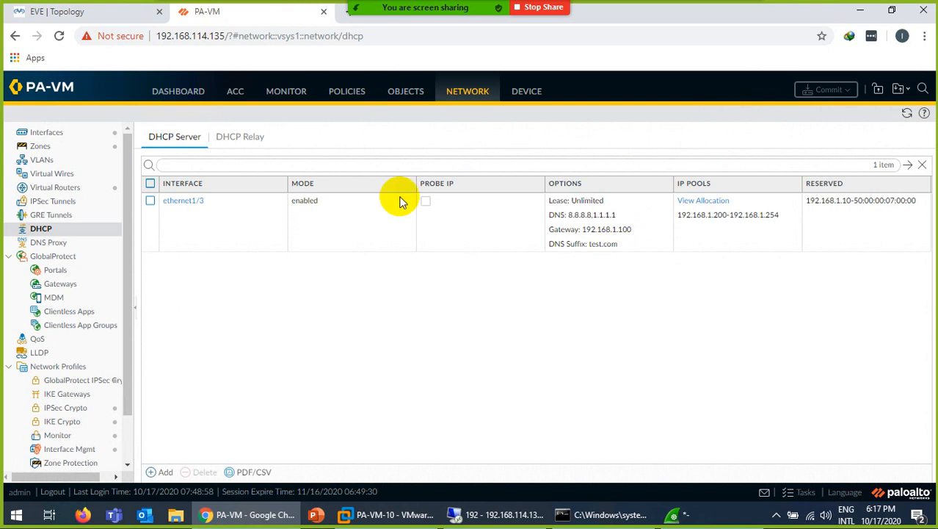
pyautogui.click(87, 17)
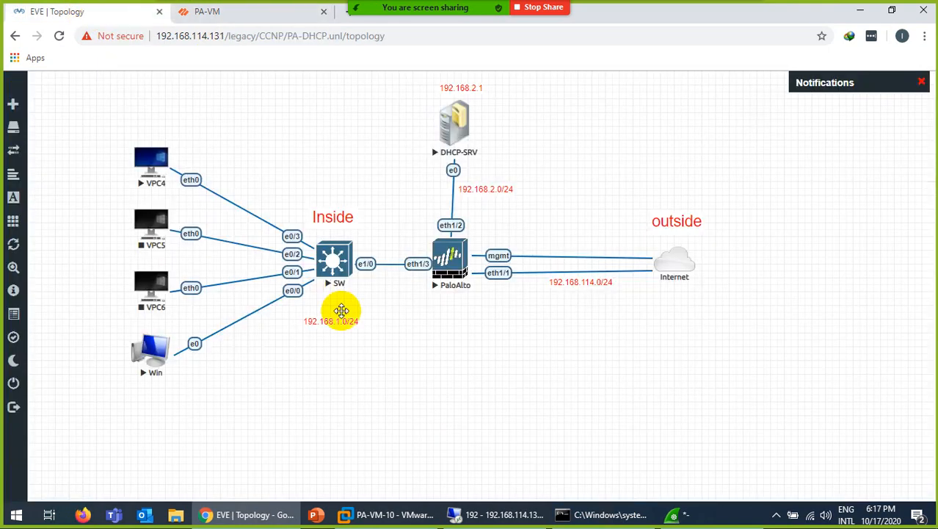
pyautogui.click(679, 515)
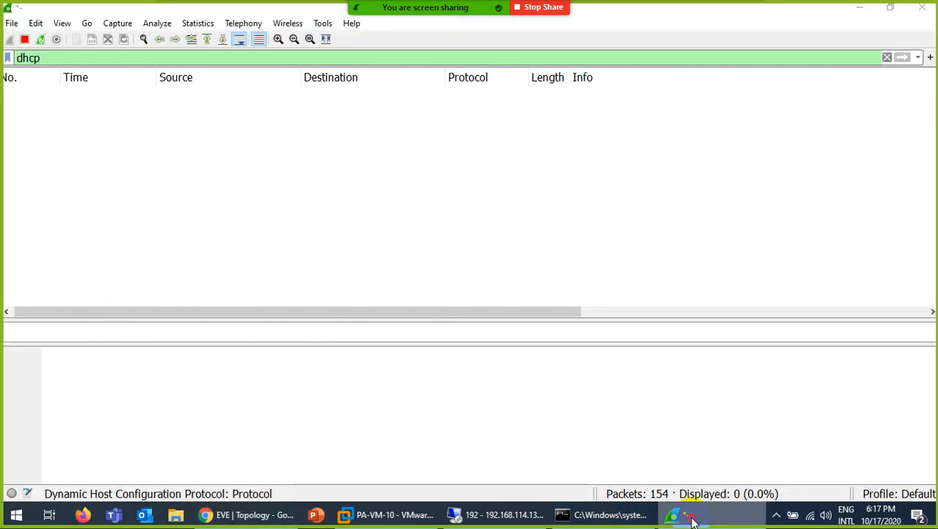
pyautogui.click(691, 519)
pyautogui.click(148, 164)
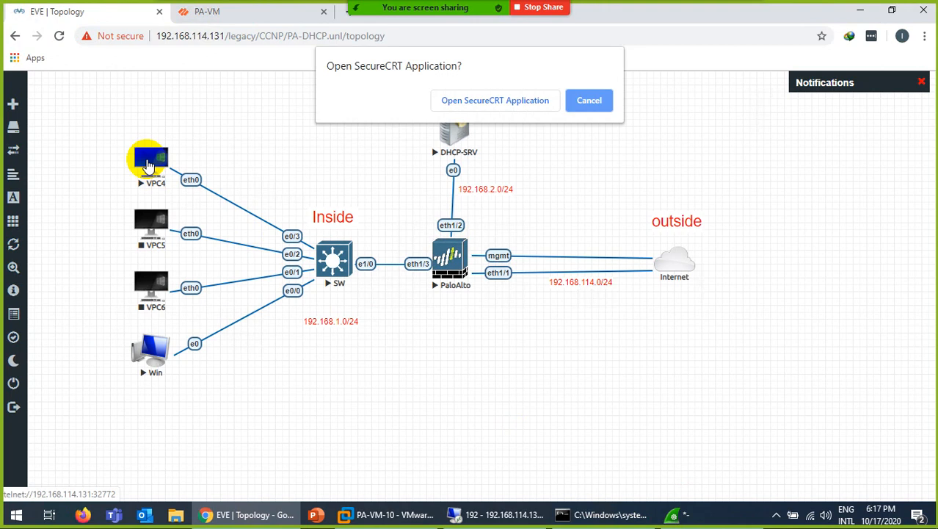
pyautogui.click(448, 100)
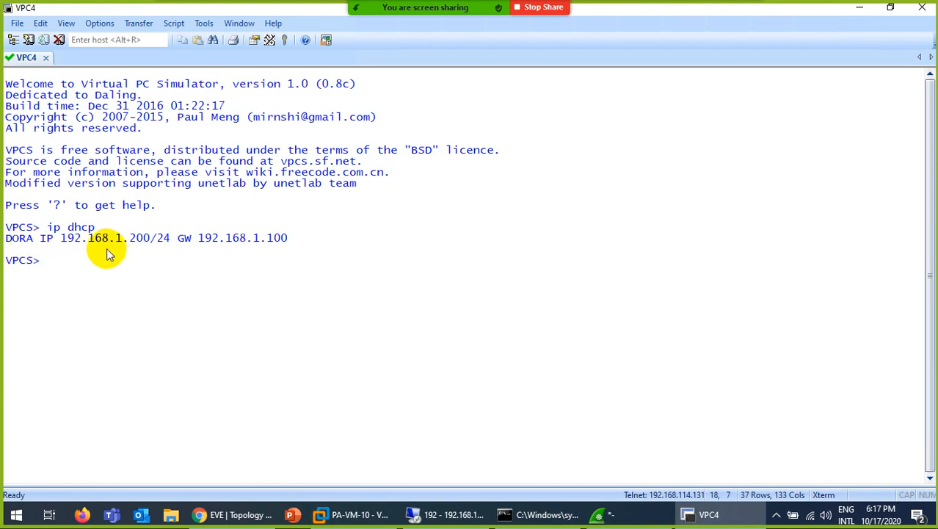
# Bring up Wireshark to view VPC4's Discover, Offer, Request and ACK exchange with 192.168.1.100.
pyautogui.click(617, 517)
pyautogui.click(617, 517)
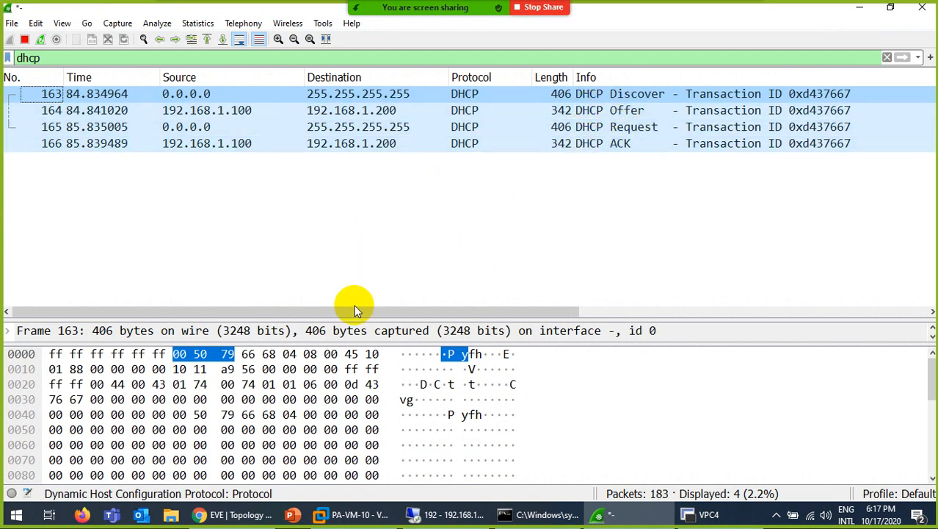
# Inspect the DHCP Discover's Ethernet II, IPv4 and expanded DHCP layers.
pyautogui.moveTo(356, 310); pyautogui.dragTo(366, 197)
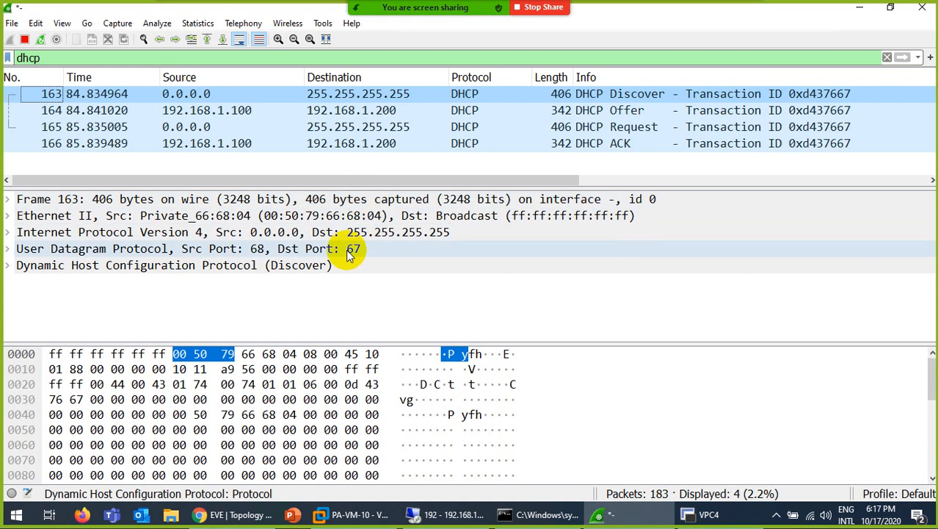
pyautogui.click(524, 219)
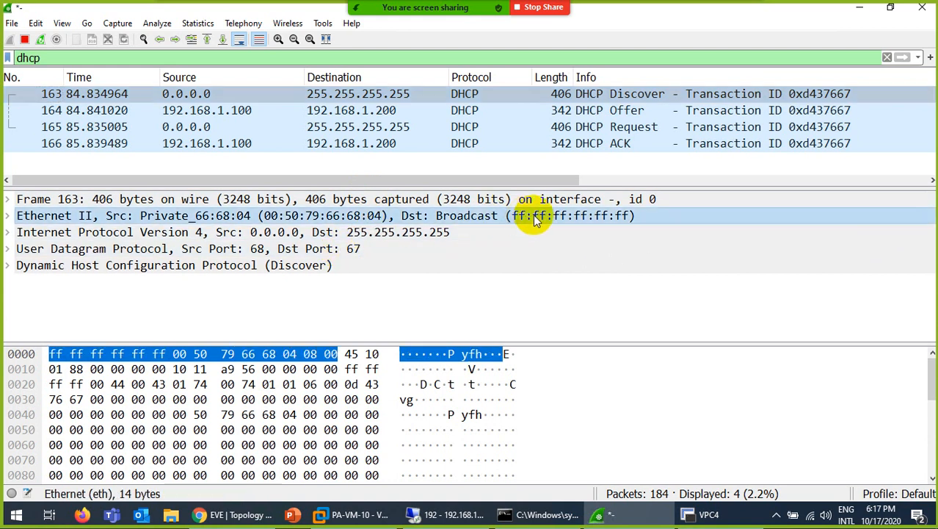
pyautogui.click(374, 235)
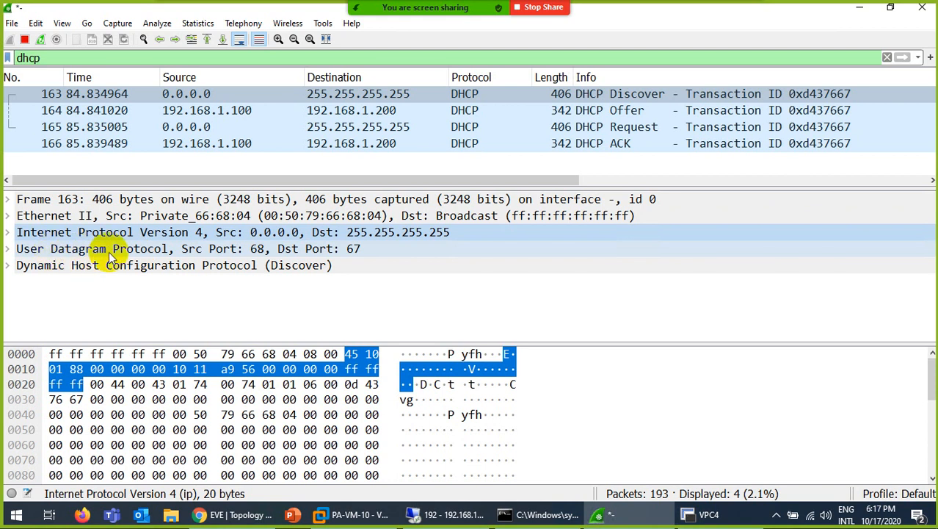
pyautogui.click(7, 265)
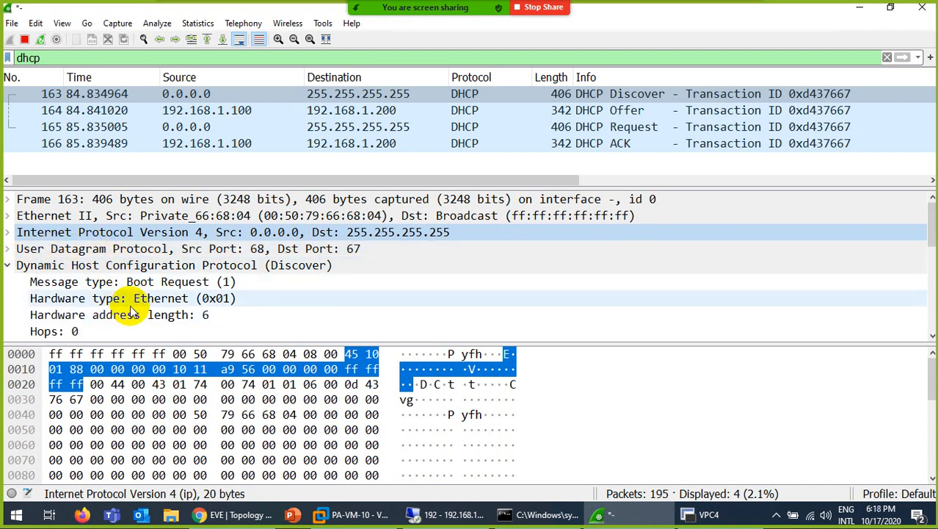
pyautogui.scroll(-2, 131, 298)
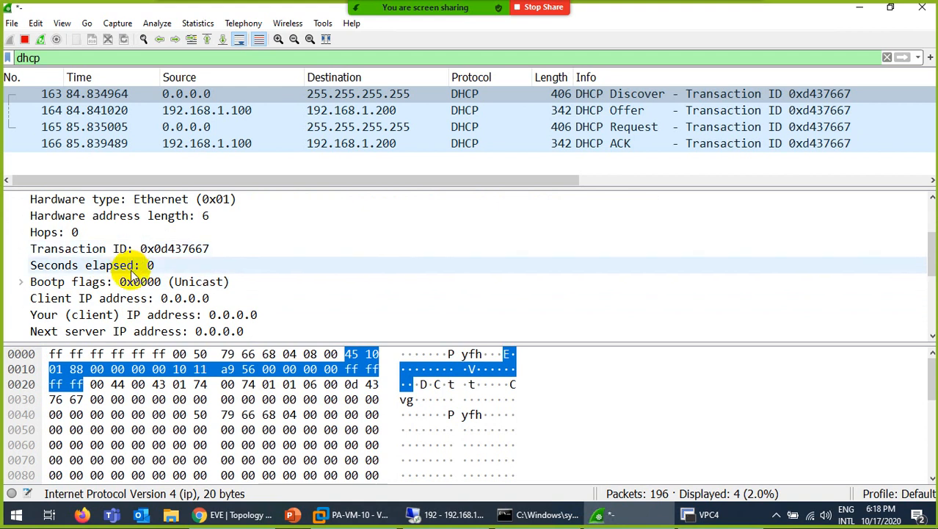
pyautogui.scroll(1, 118, 283)
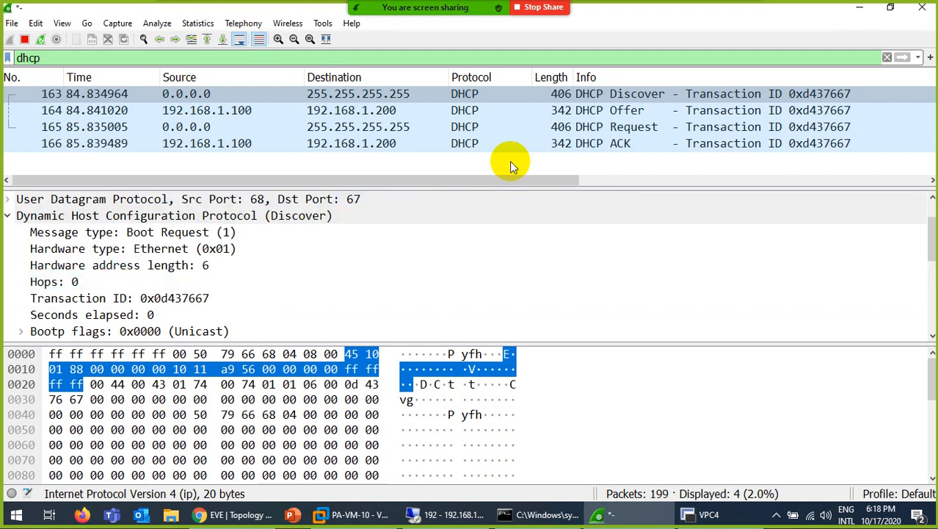
pyautogui.click(559, 96)
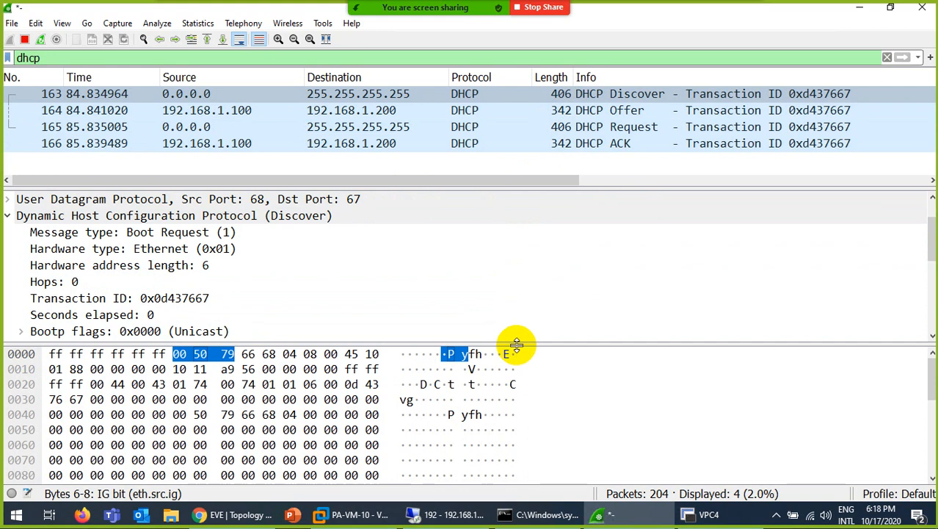
# Inspect the Discover's your-client, next-server and relay agent addresses, all 0.0.0.0.
pyautogui.moveTo(517, 345); pyautogui.dragTo(511, 464)
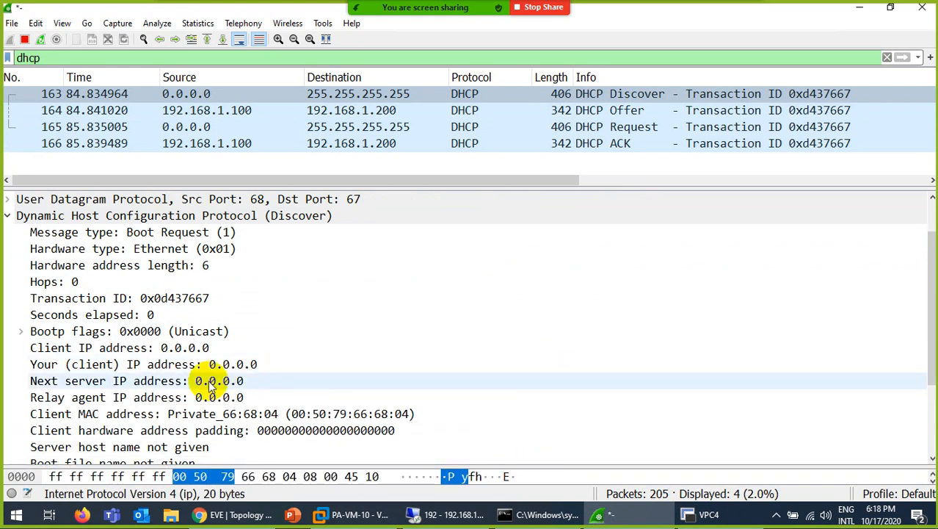
pyautogui.click(191, 362)
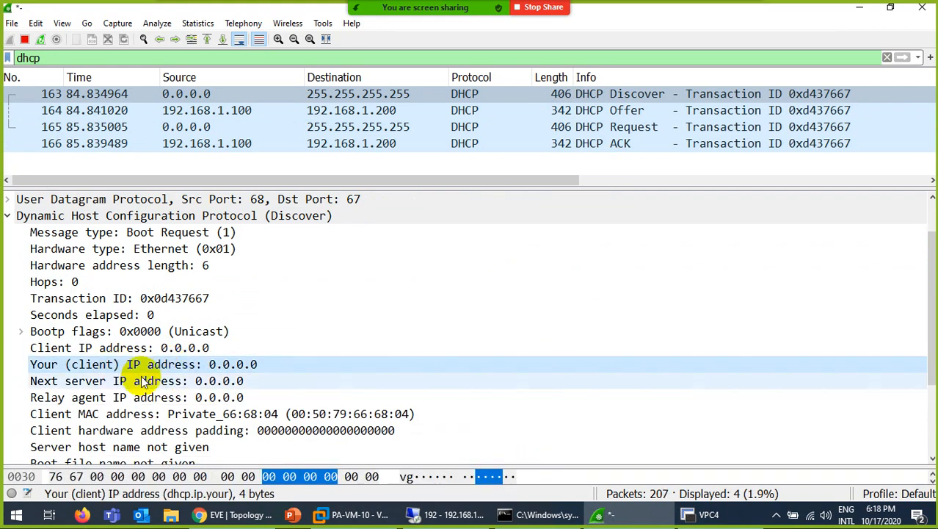
pyautogui.click(146, 381)
pyautogui.click(151, 396)
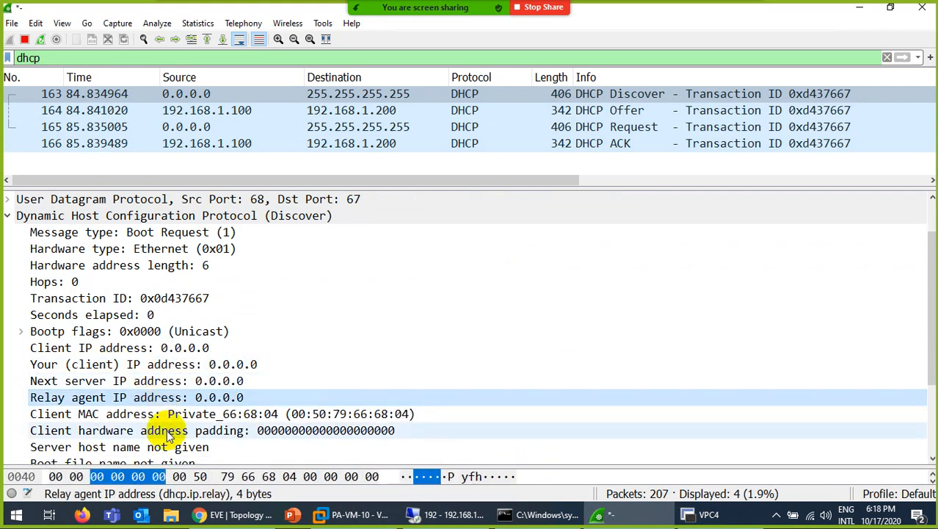
pyautogui.scroll(1, 465, 279)
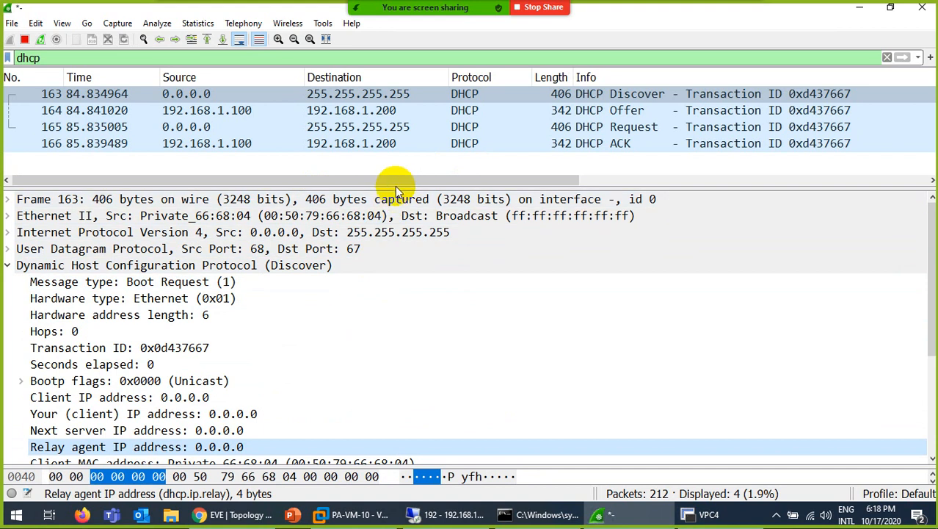
pyautogui.moveTo(394, 186); pyautogui.dragTo(398, 256)
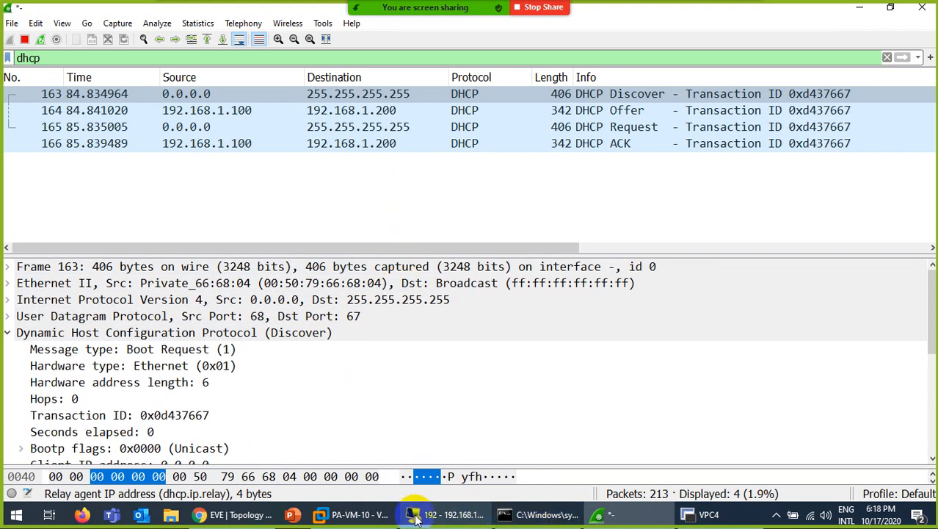
# Start VPC5 in the EVE topology and open its console in SecureCRT.
pyautogui.click(704, 514)
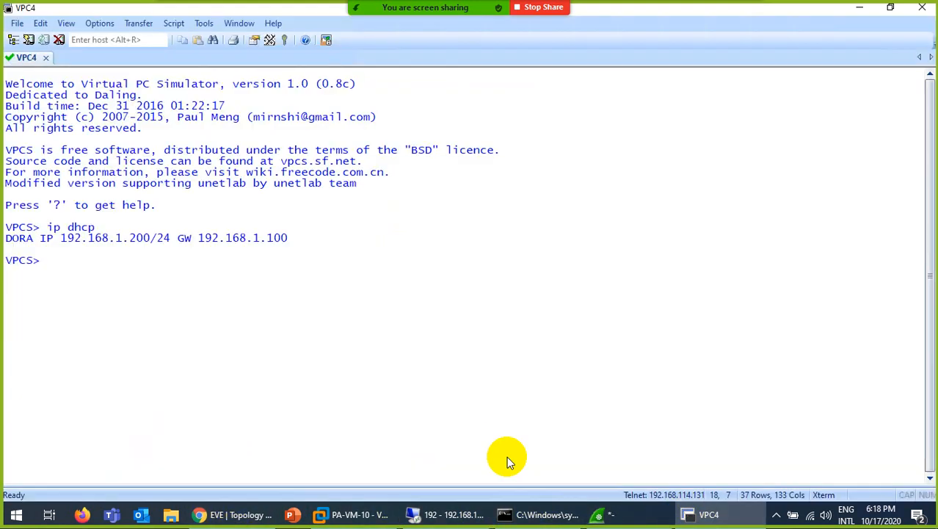
pyautogui.click(709, 514)
pyautogui.click(237, 514)
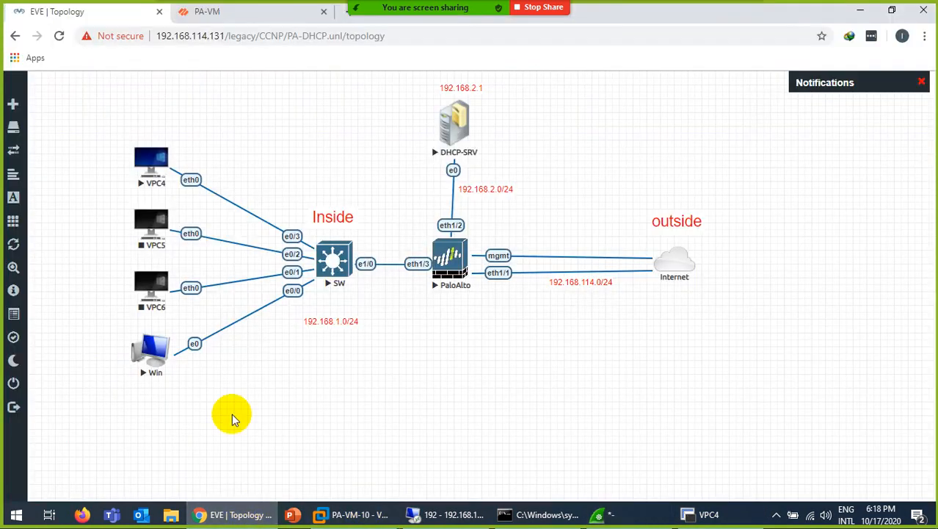
pyautogui.rightClick(144, 224)
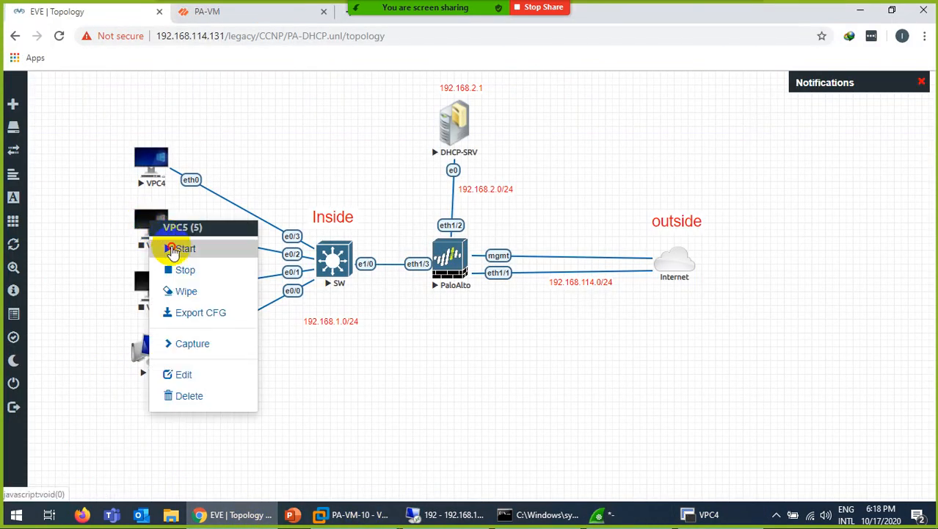
pyautogui.click(176, 248)
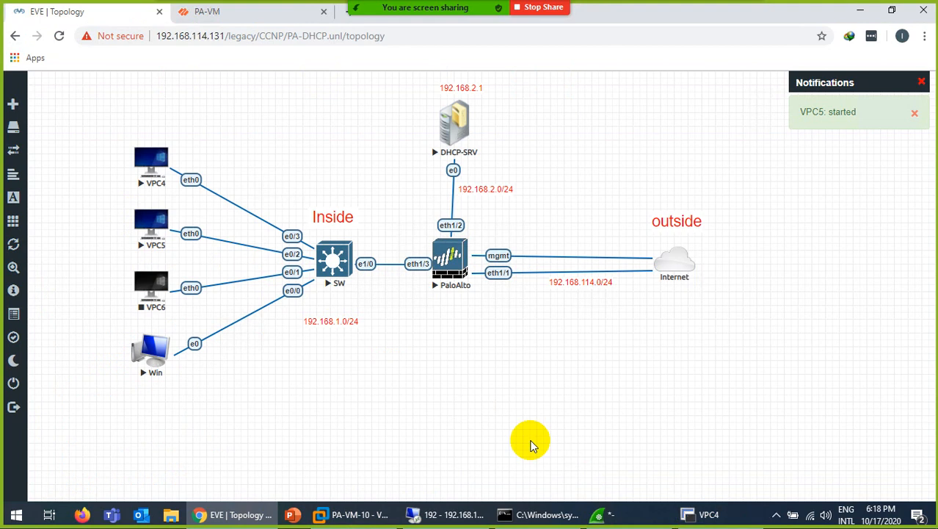
pyautogui.click(152, 231)
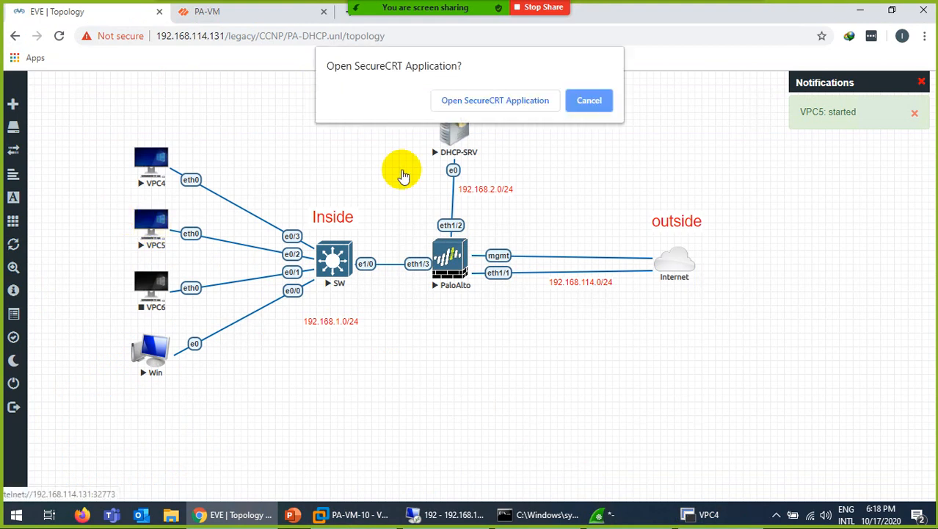
pyautogui.click(478, 107)
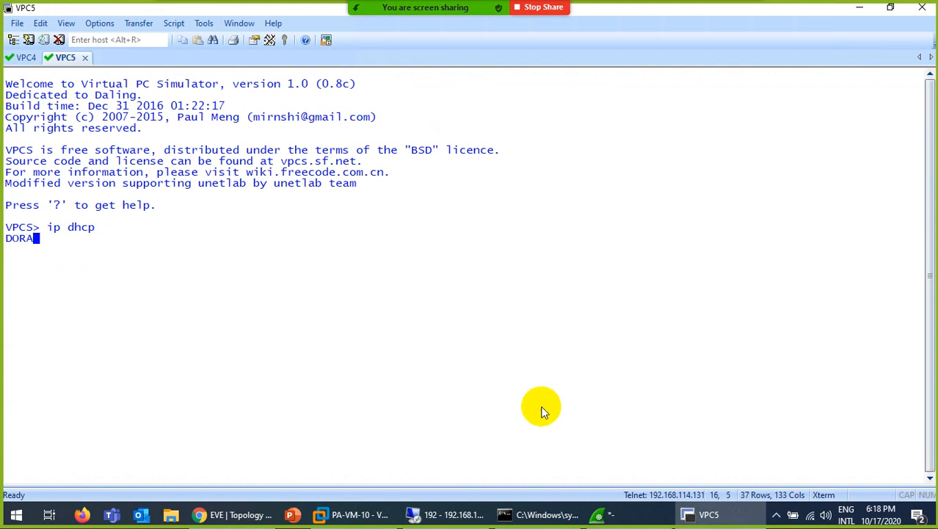
# Check VPC5's 192.168.1.201/24 lease and the second DORA capture, then start closing Wireshark.
pyautogui.click(600, 514)
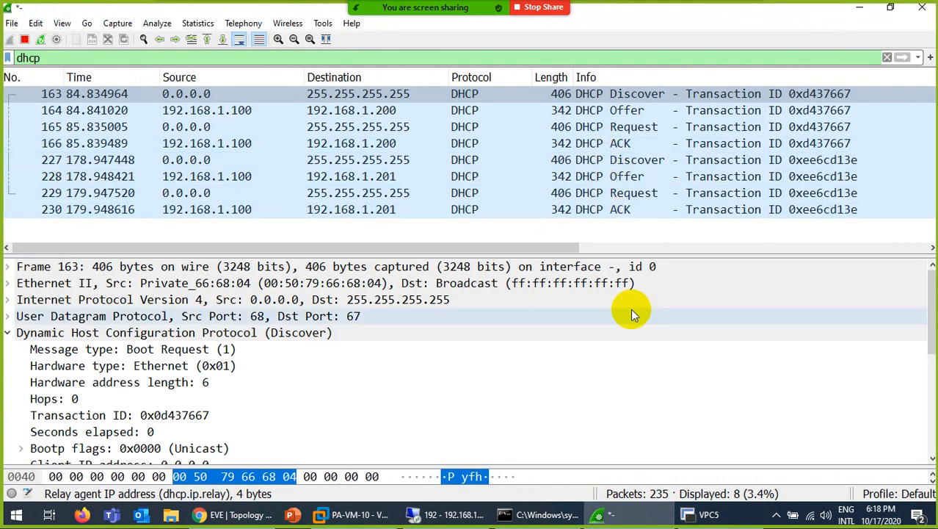
pyautogui.click(631, 518)
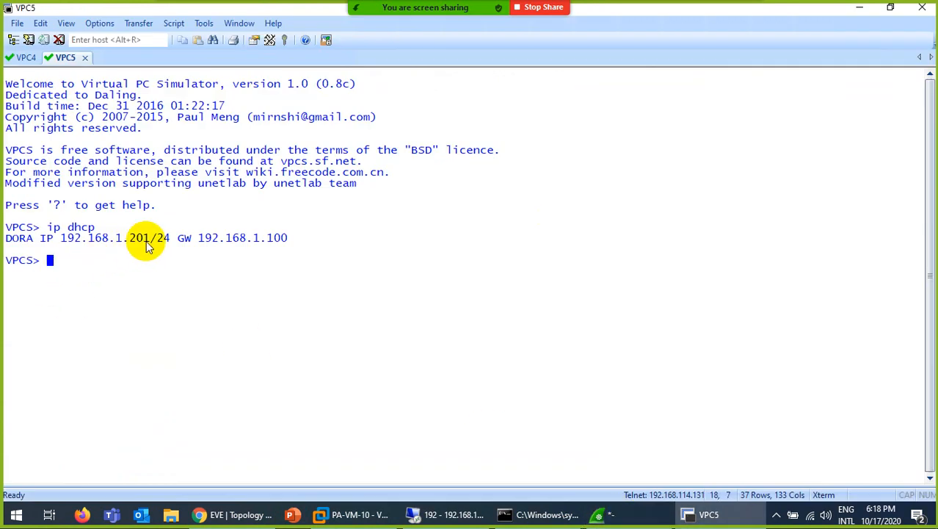
pyautogui.click(453, 514)
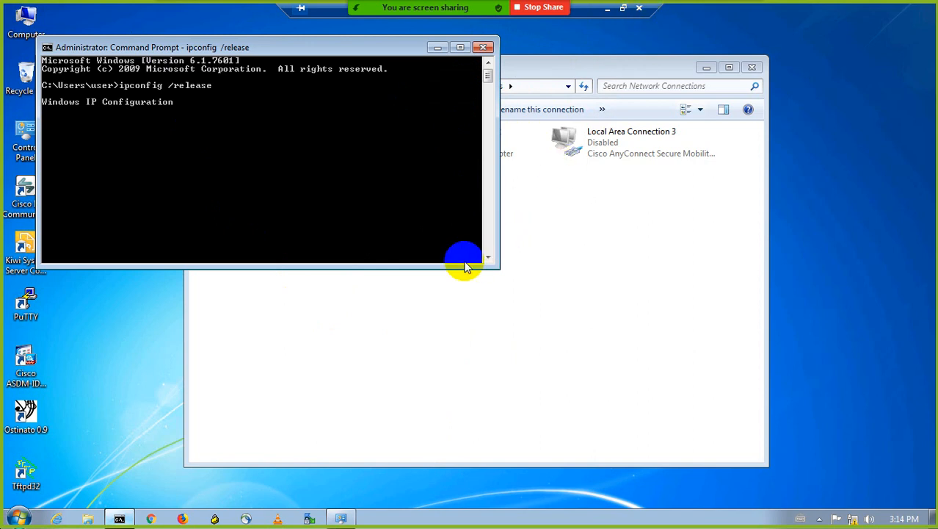
pyautogui.click(608, 9)
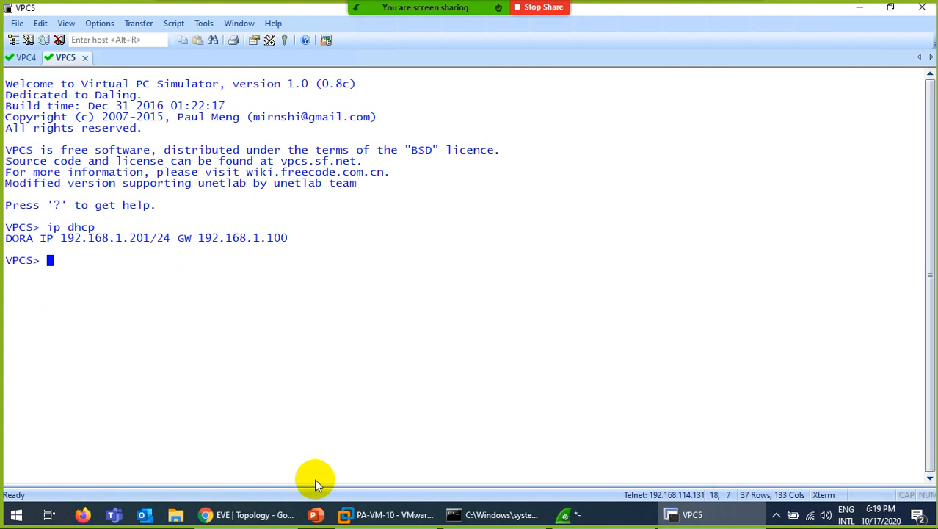
pyautogui.click(591, 513)
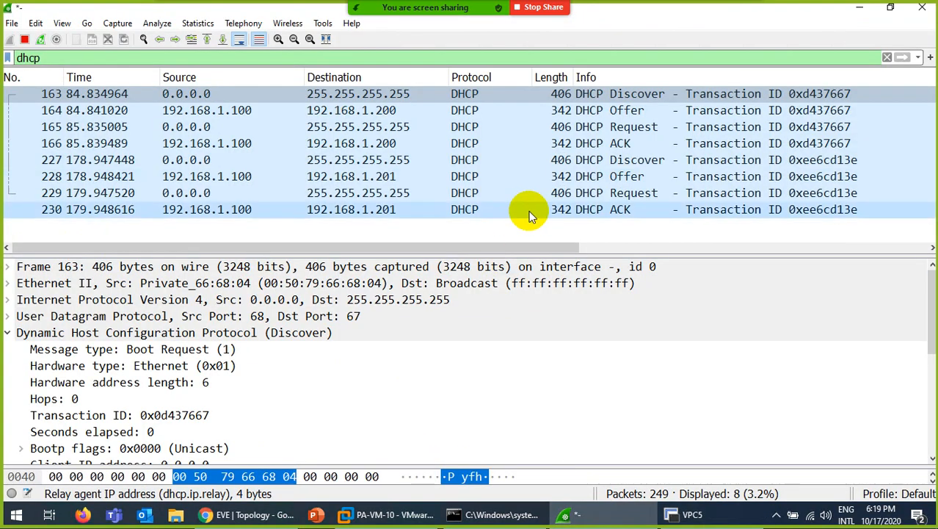
pyautogui.click(922, 9)
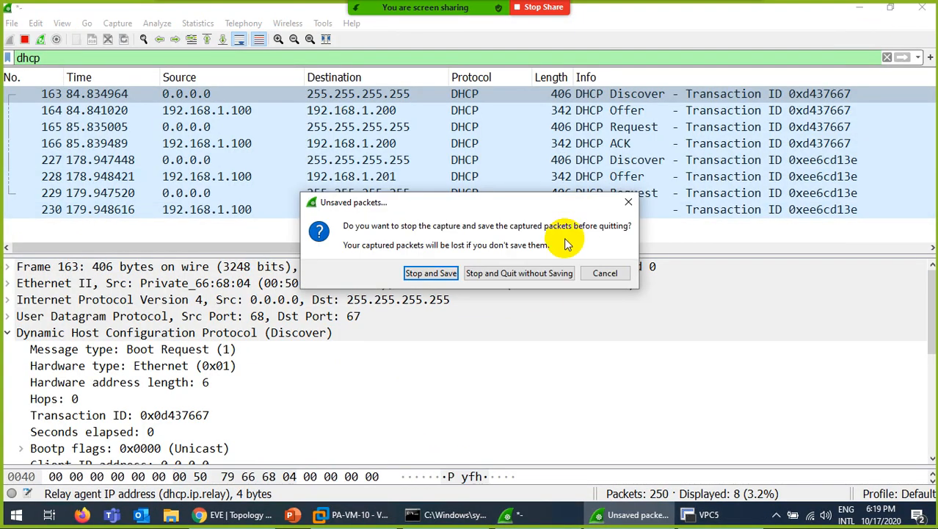
# Keep Wireshark open and show VPC5's IP 192.168.1.201, gateway 192.168.1.100, DNS and domain test.com.
pyautogui.click(605, 272)
pyautogui.click(703, 514)
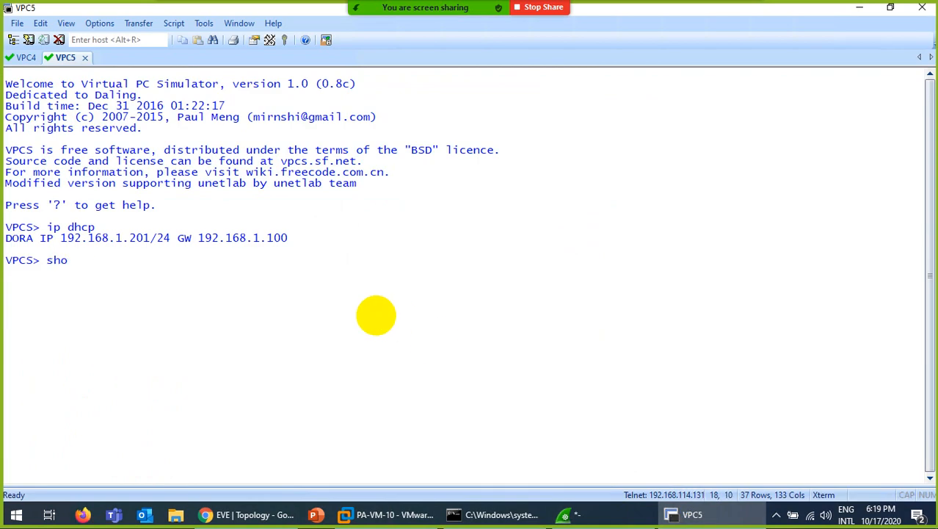
pyautogui.press('Return')
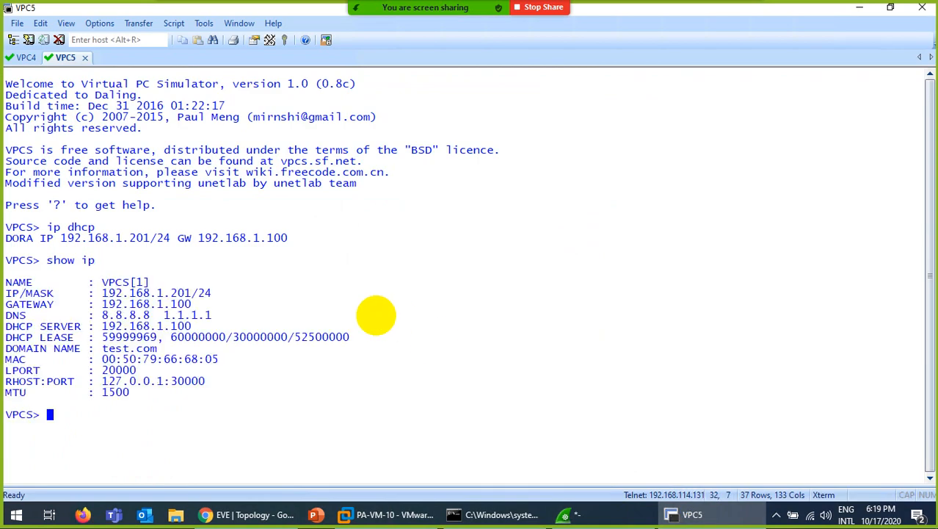
pyautogui.moveTo(191, 294); pyautogui.dragTo(103, 293)
pyautogui.moveTo(193, 305); pyautogui.dragTo(103, 305)
pyautogui.moveTo(212, 316); pyautogui.dragTo(103, 316)
pyautogui.moveTo(193, 327); pyautogui.dragTo(208, 342)
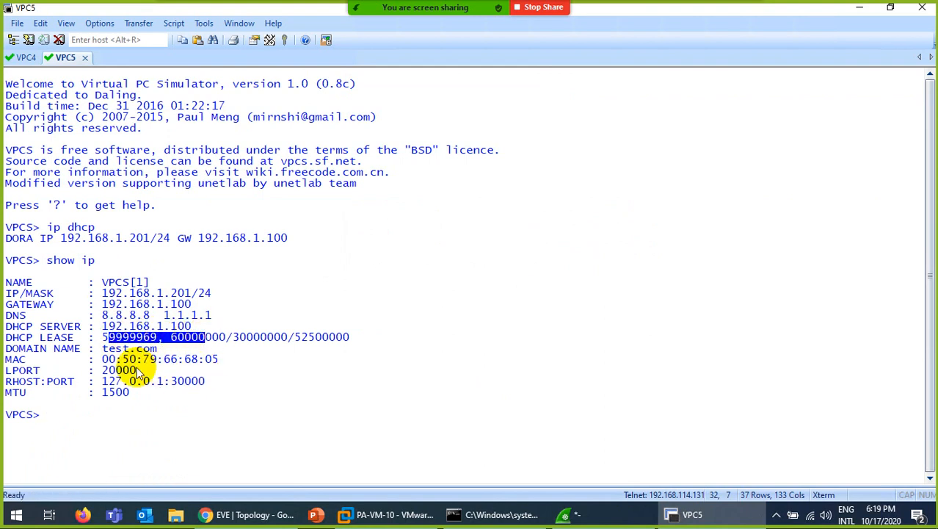
pyautogui.moveTo(100, 351); pyautogui.dragTo(158, 353)
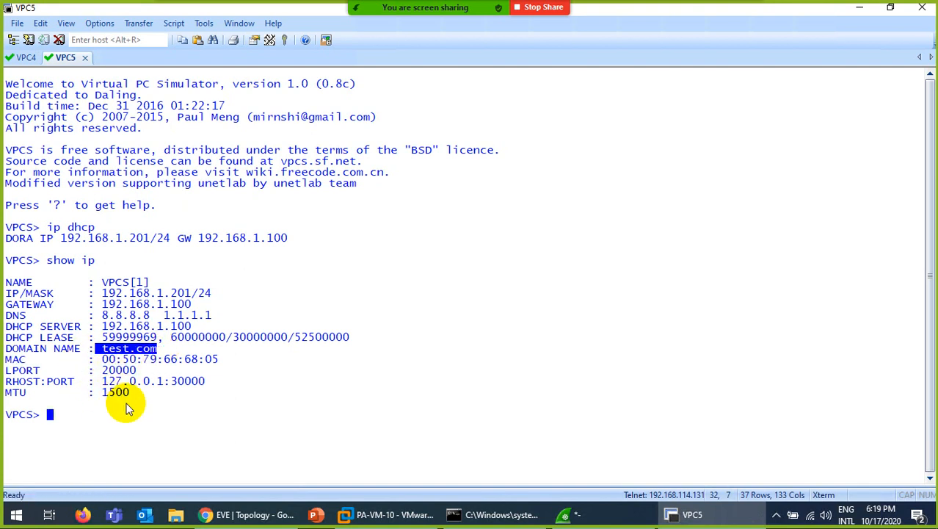
# Ping 8.8.8.8 and yahoo.com from VPC5, stopping each with Ctrl+C.
pyautogui.write('ping 8.8.8.8')
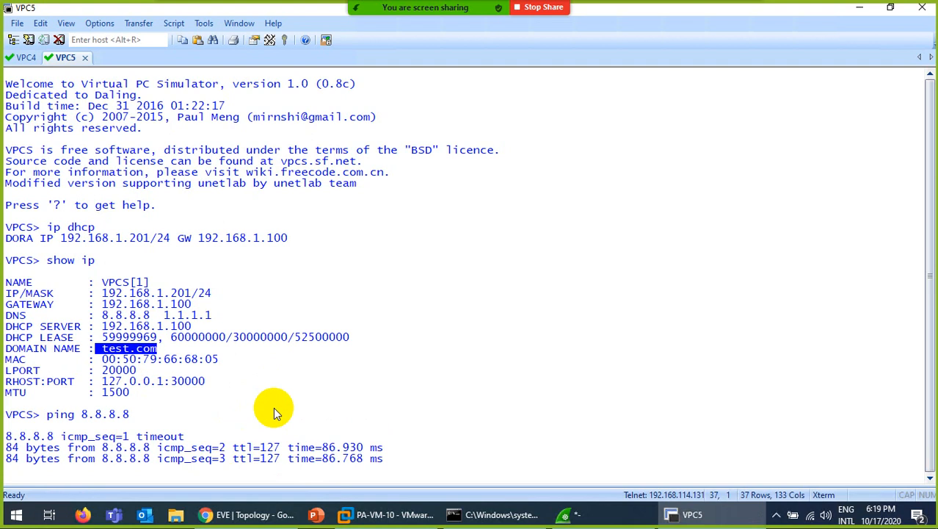
pyautogui.hotkey('ctrl', 'c')
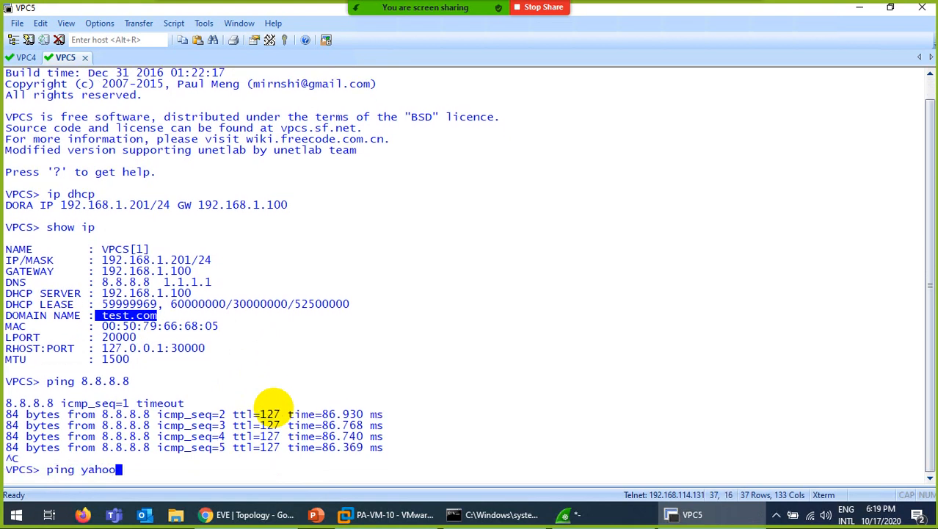
pyautogui.write('ping yahoo.com')
pyautogui.press('Return')
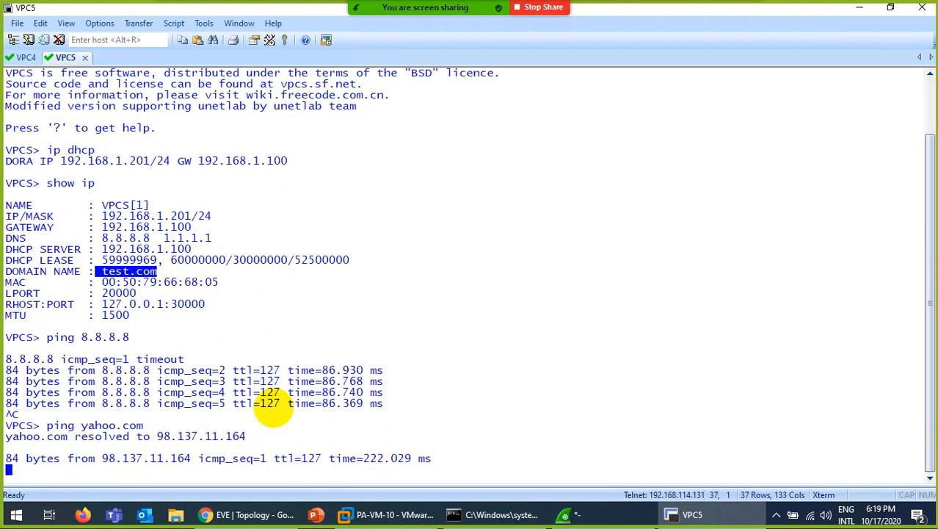
pyautogui.hotkey('ctrl', 'c')
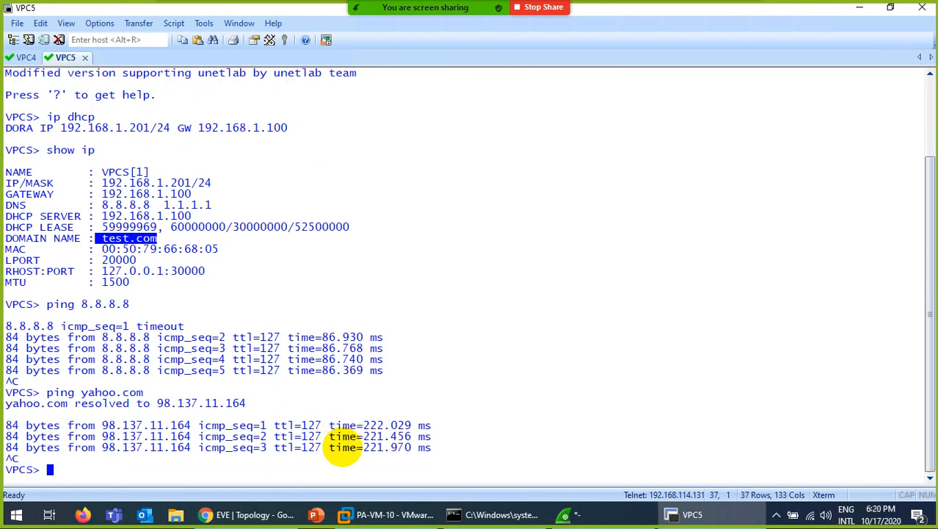
pyautogui.click(285, 518)
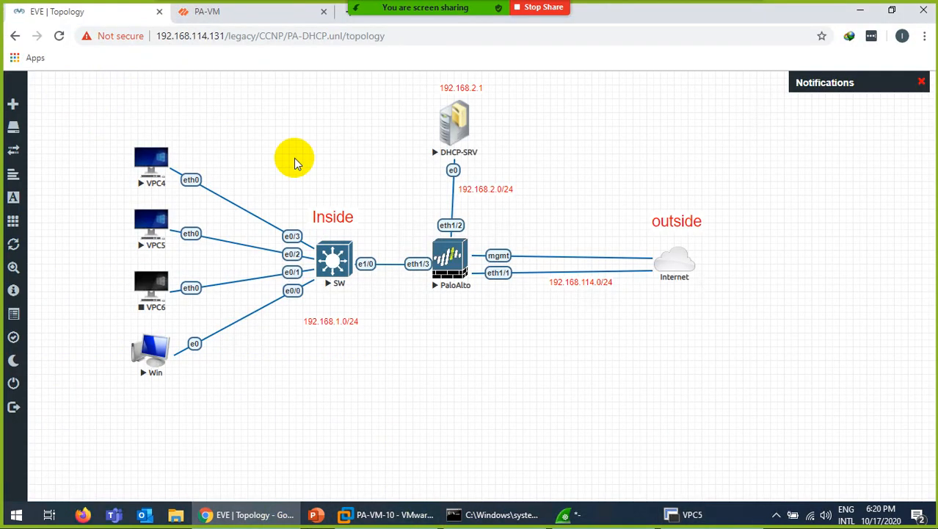
pyautogui.click(246, 9)
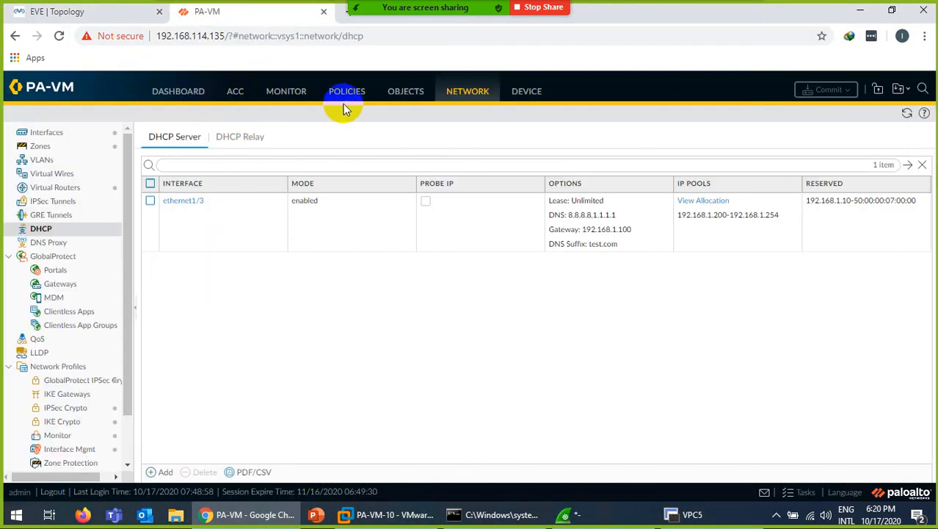
# Open MONITOR > Session Browser on the PA-VM and rerun the yahoo.com ping on VPC5.
pyautogui.click(271, 90)
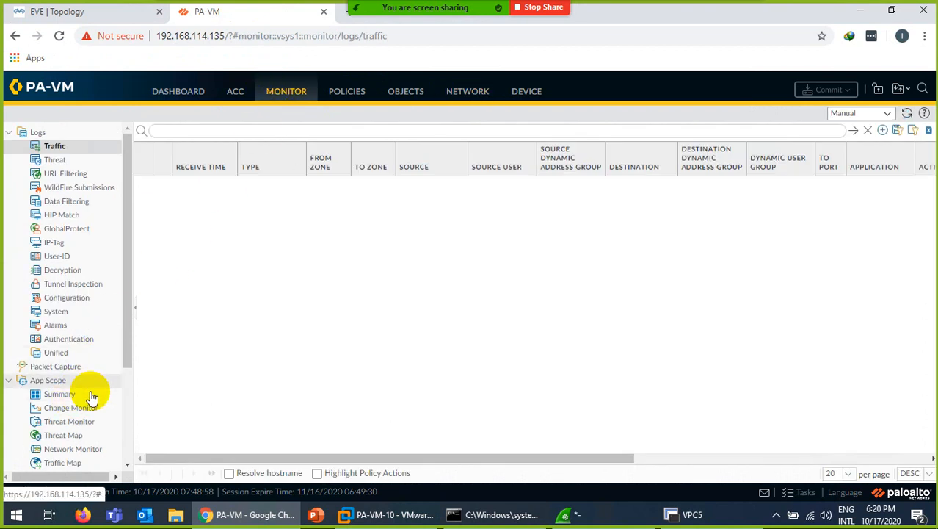
pyautogui.scroll(-2, 80, 429)
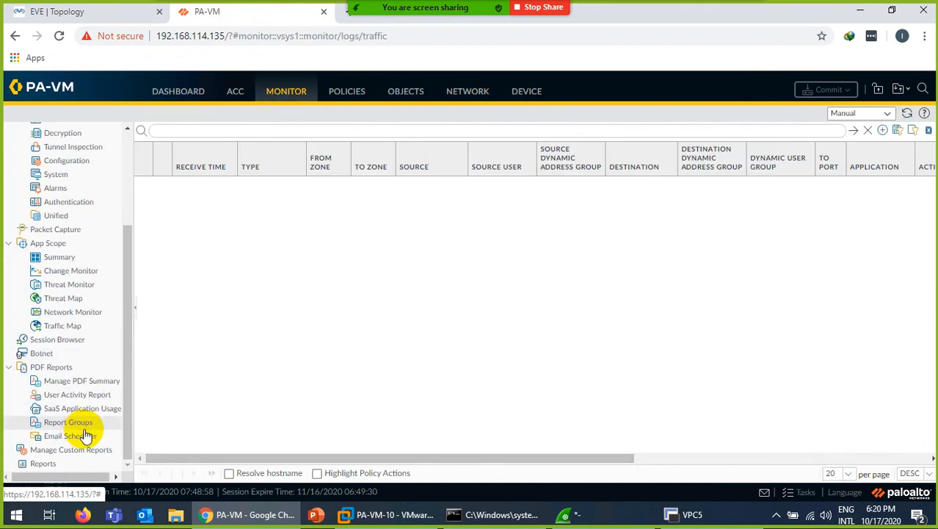
pyautogui.click(57, 339)
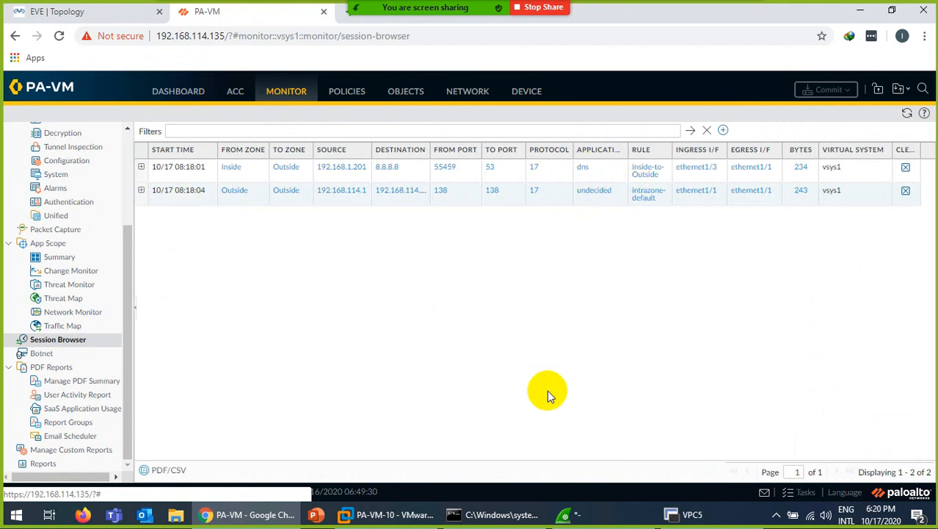
pyautogui.click(617, 505)
pyautogui.click(693, 515)
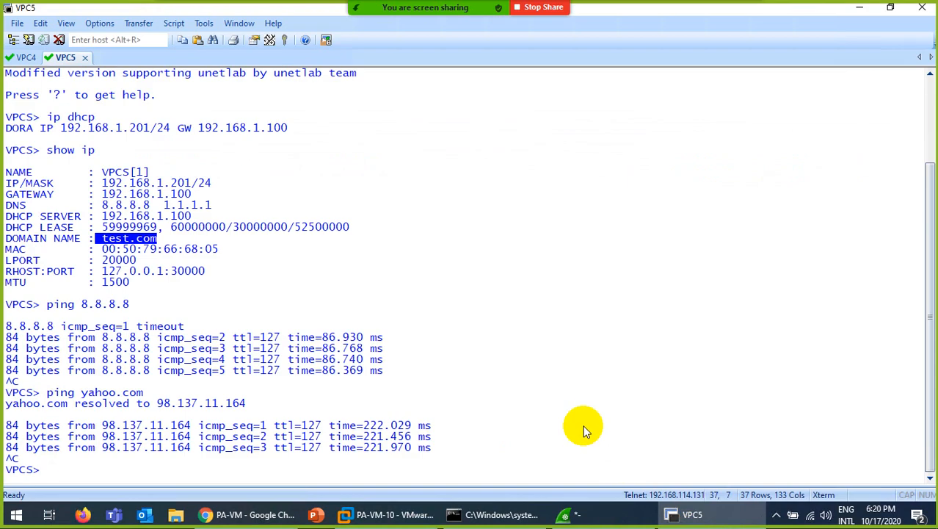
pyautogui.press('Up')
pyautogui.press('Return')
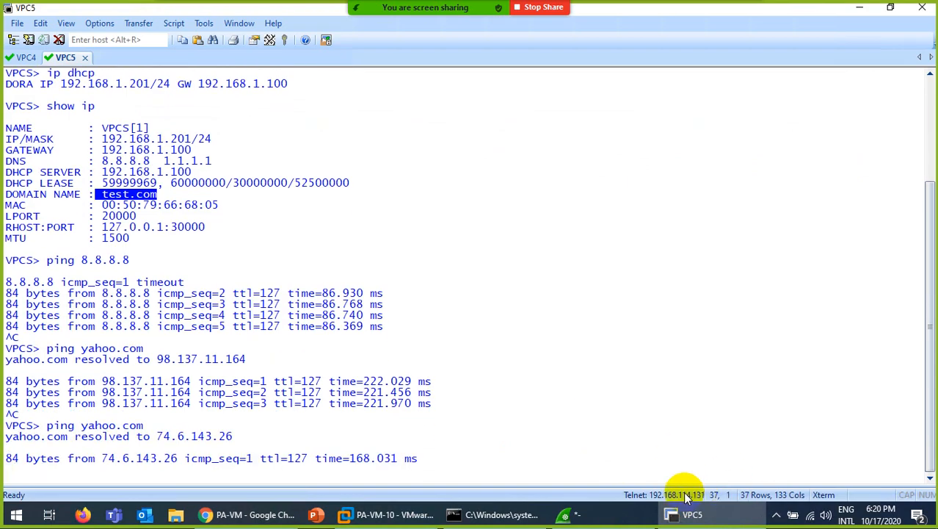
# Refresh the Session Browser to list 192.168.1.201's sessions to 8.8.8.8 and 74.6.143.26.
pyautogui.click(691, 514)
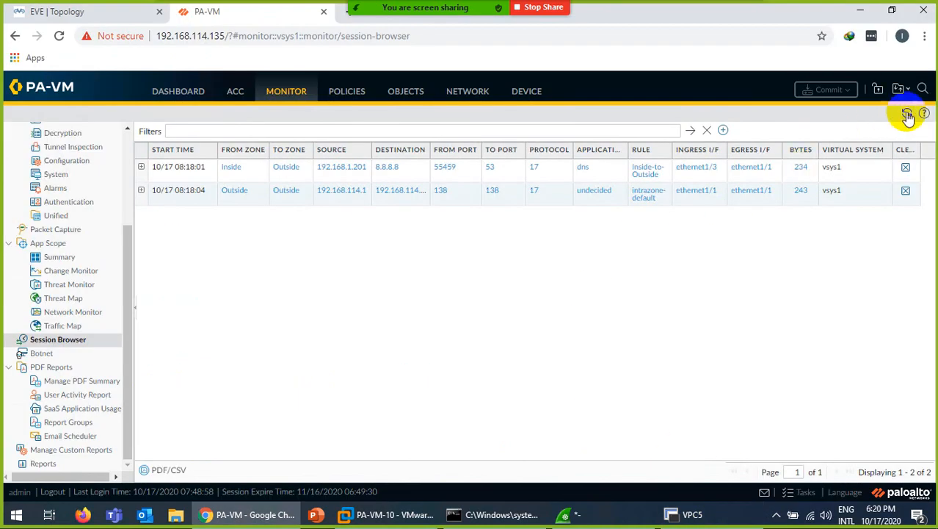
pyautogui.click(907, 112)
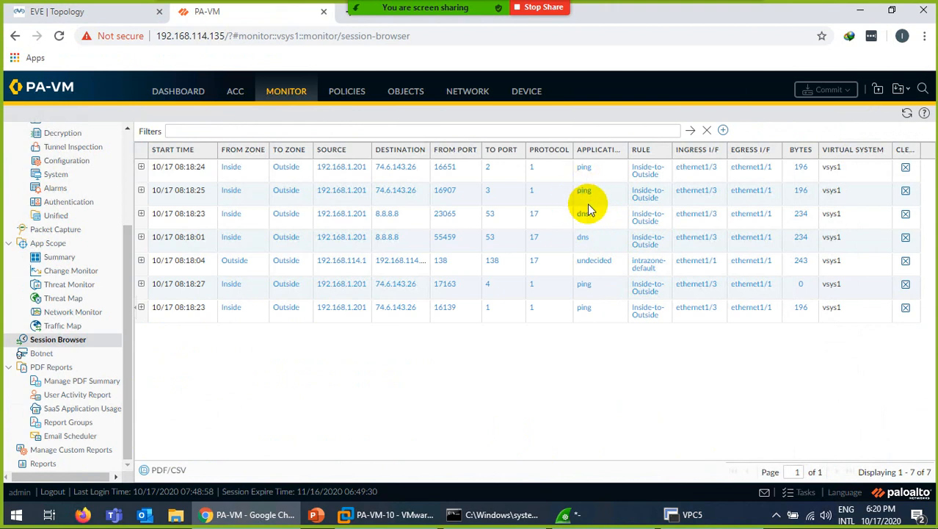
pyautogui.click(142, 167)
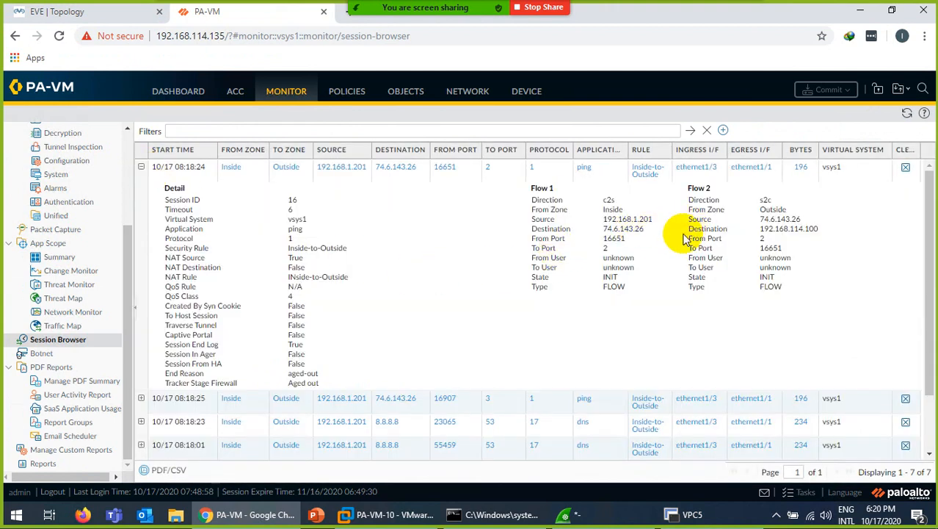
pyautogui.click(142, 167)
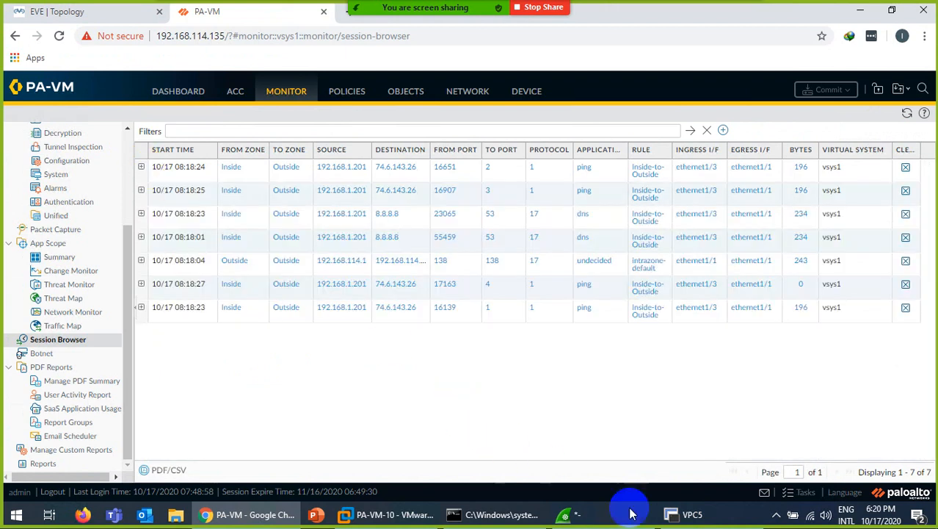
pyautogui.click(693, 514)
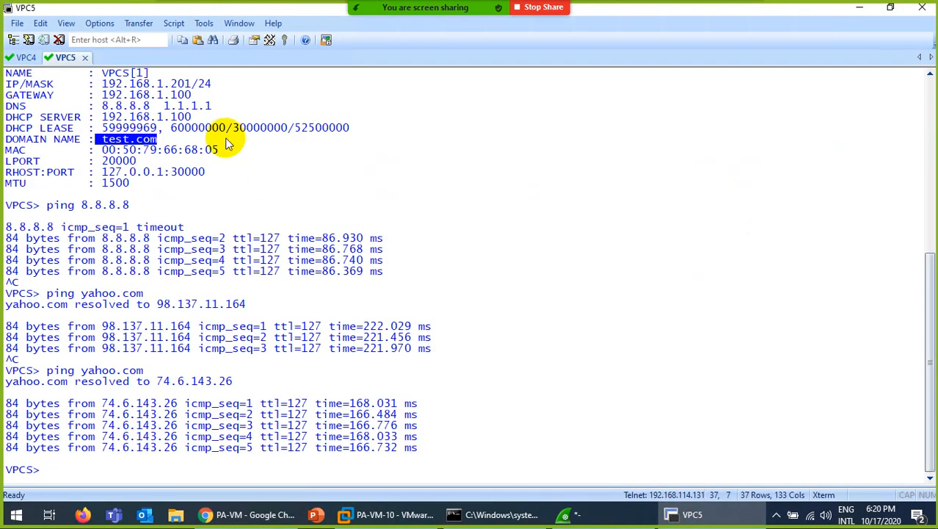
pyautogui.click(262, 511)
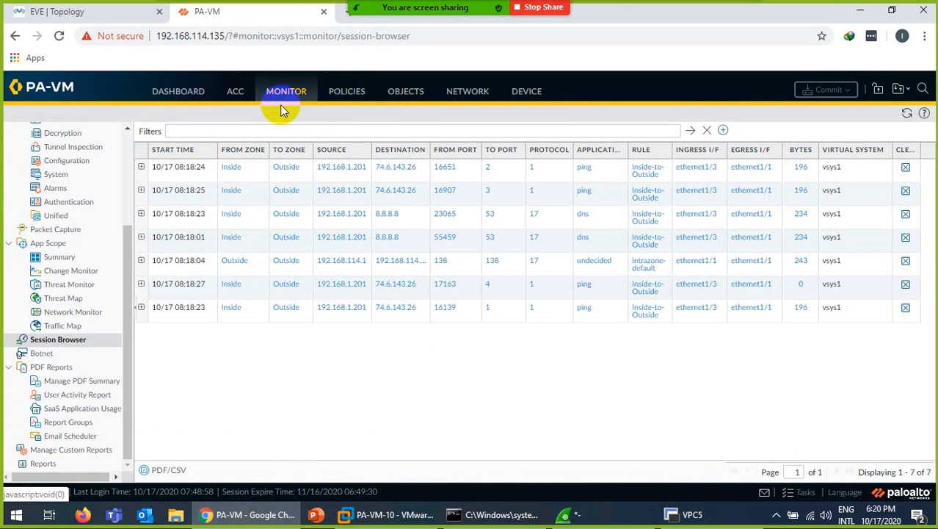
pyautogui.click(108, 15)
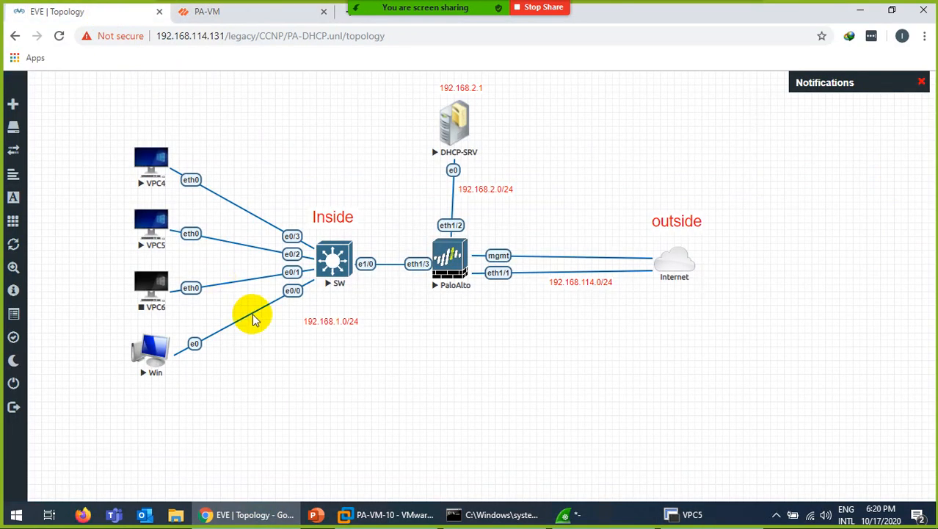
# Cancel the Win node's RDP connection, then stop and start the Win node.
pyautogui.rightClick(142, 342)
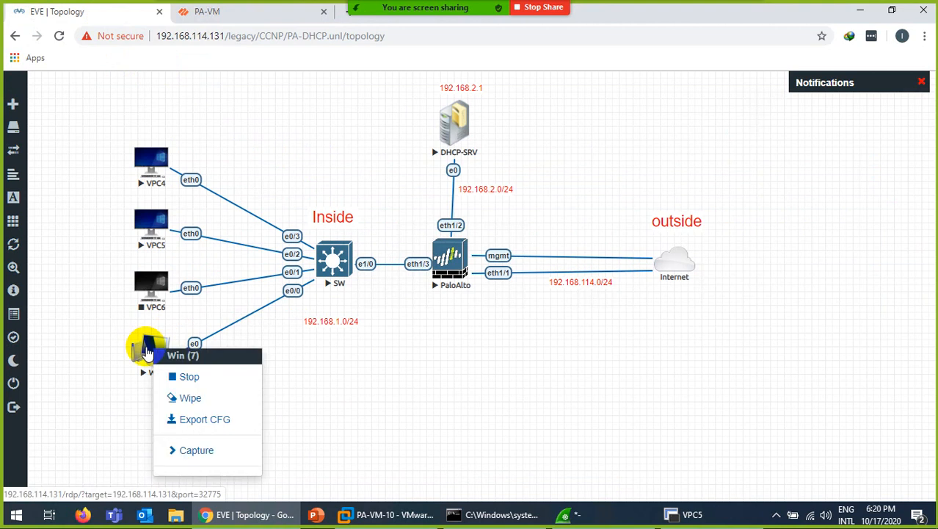
pyautogui.click(118, 373)
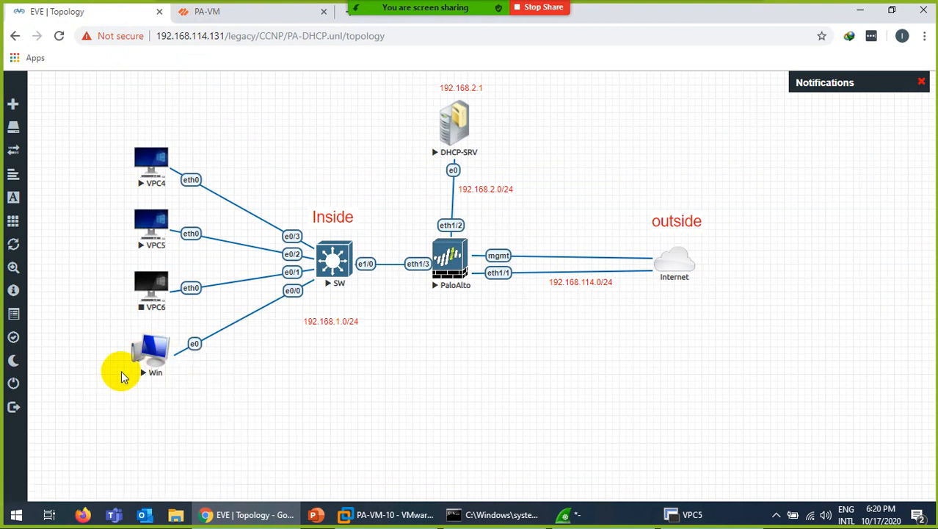
pyautogui.click(155, 348)
pyautogui.click(57, 485)
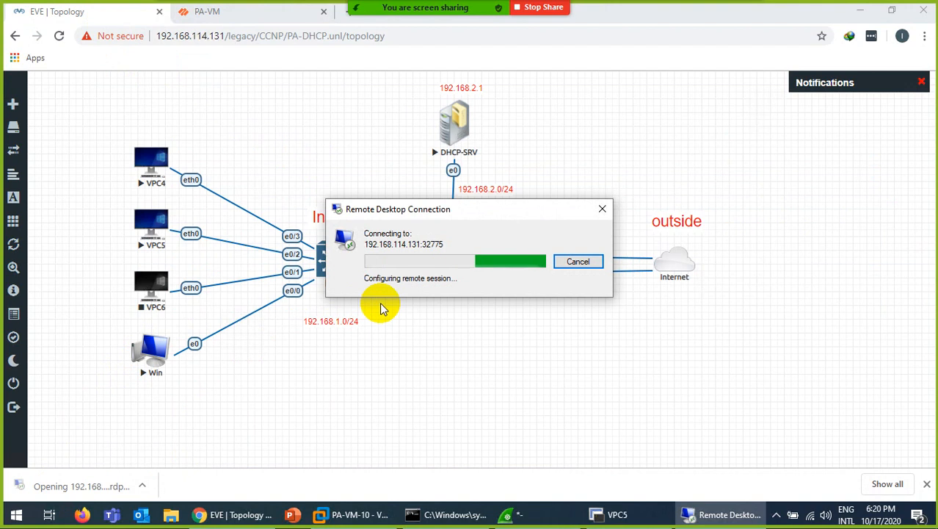
pyautogui.click(579, 262)
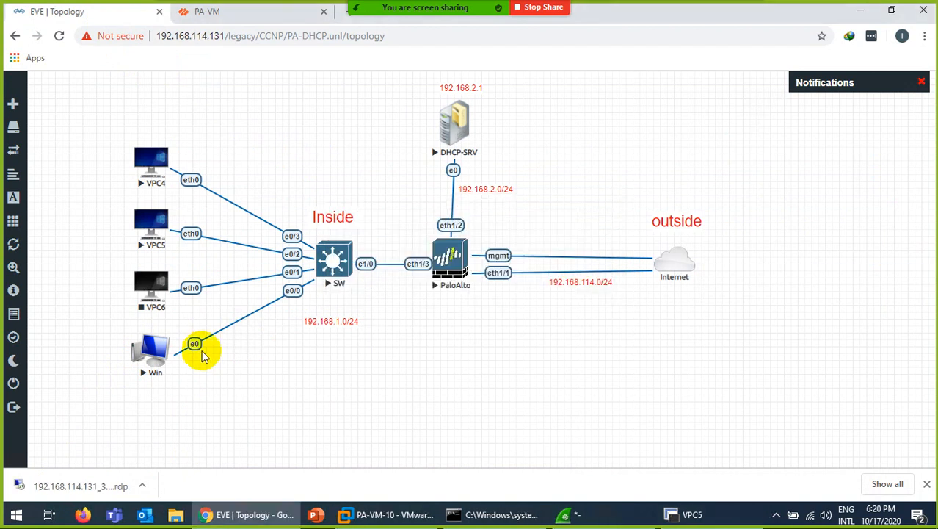
pyautogui.rightClick(150, 352)
pyautogui.click(170, 393)
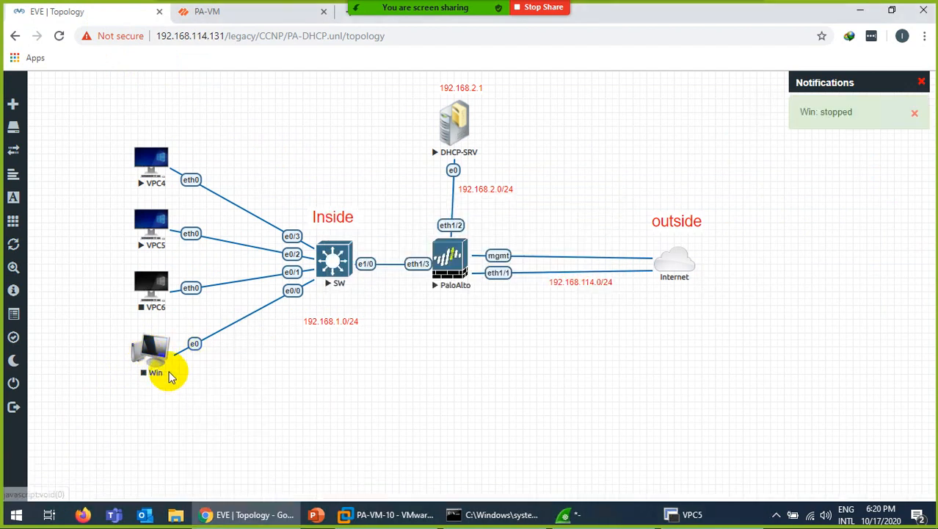
pyautogui.rightClick(163, 351)
pyautogui.click(197, 336)
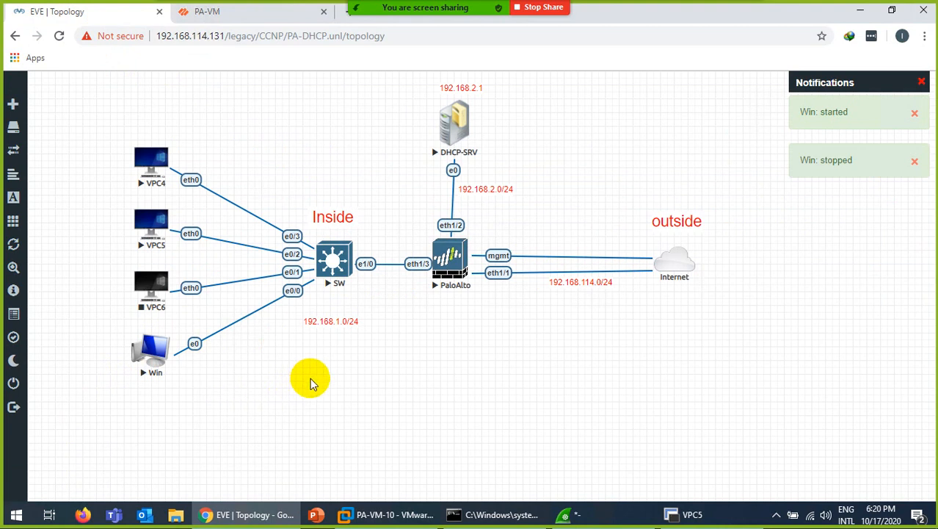
# Close Wireshark, quitting without saving the DHCP capture.
pyautogui.click(566, 512)
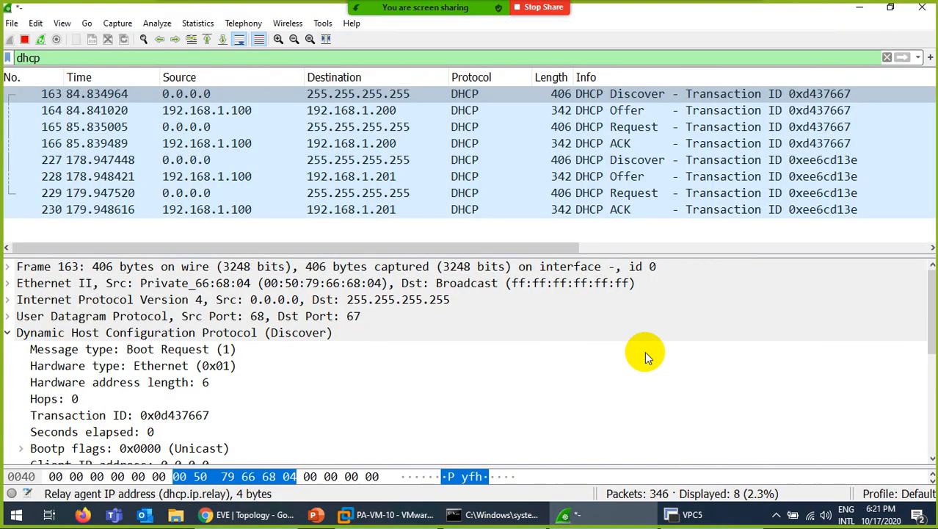
pyautogui.click(922, 7)
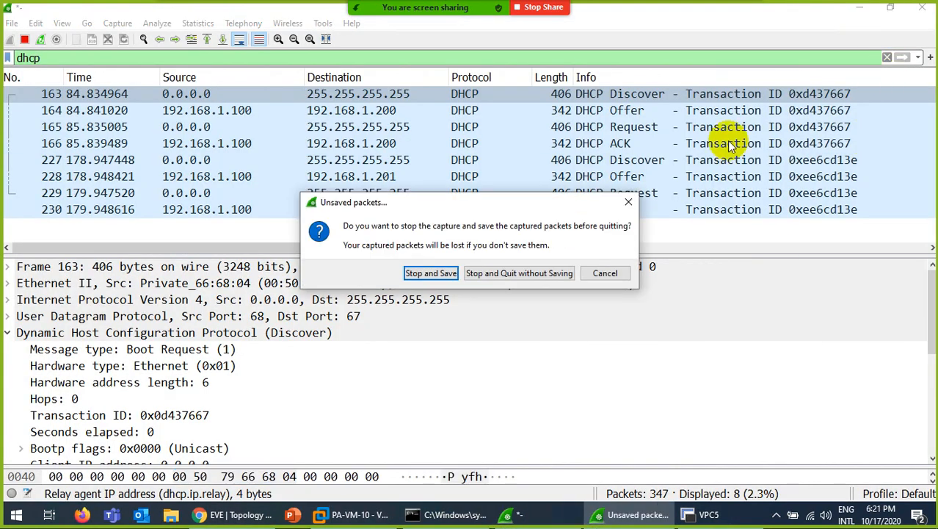
pyautogui.click(530, 275)
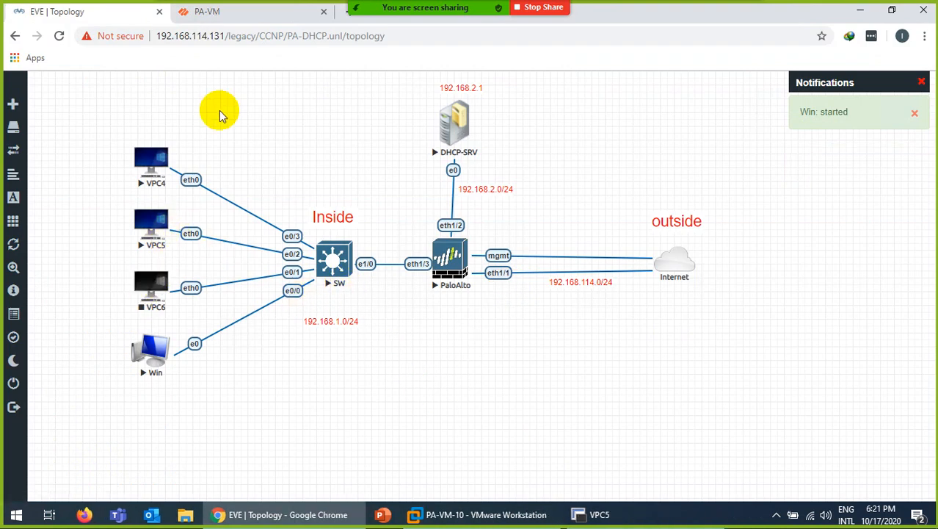
# View the PA-VM DHCP allocation: 192.168.1.10 reserved, 192.168.1.200 and .201 committed.
pyautogui.click(239, 15)
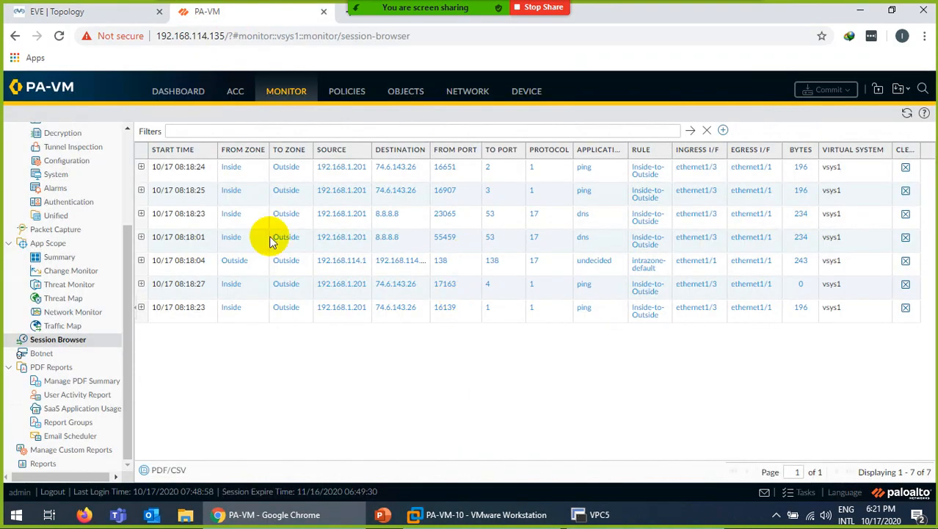
pyautogui.click(461, 91)
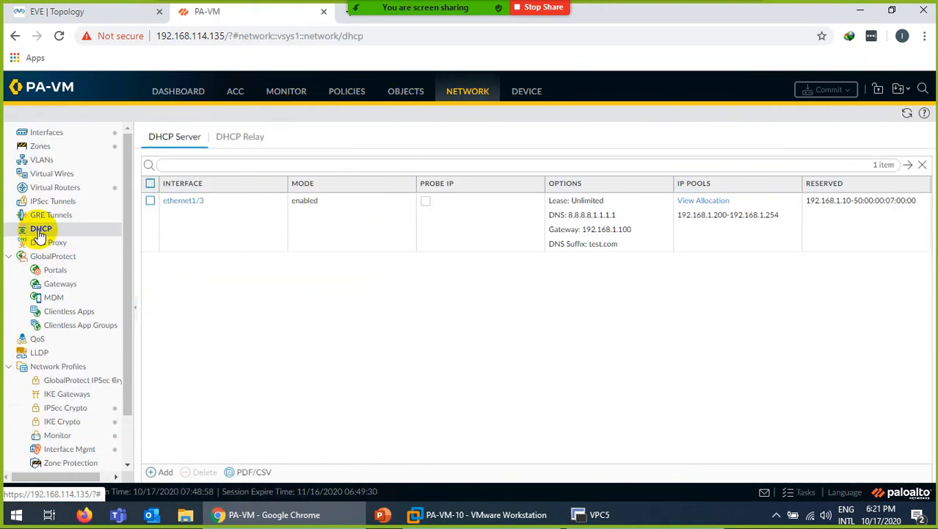
pyautogui.click(703, 203)
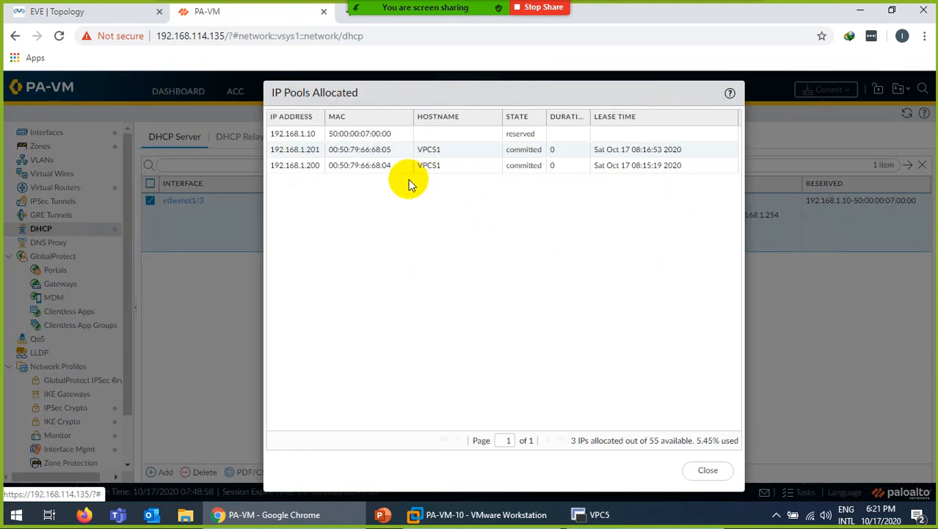
pyautogui.click(523, 137)
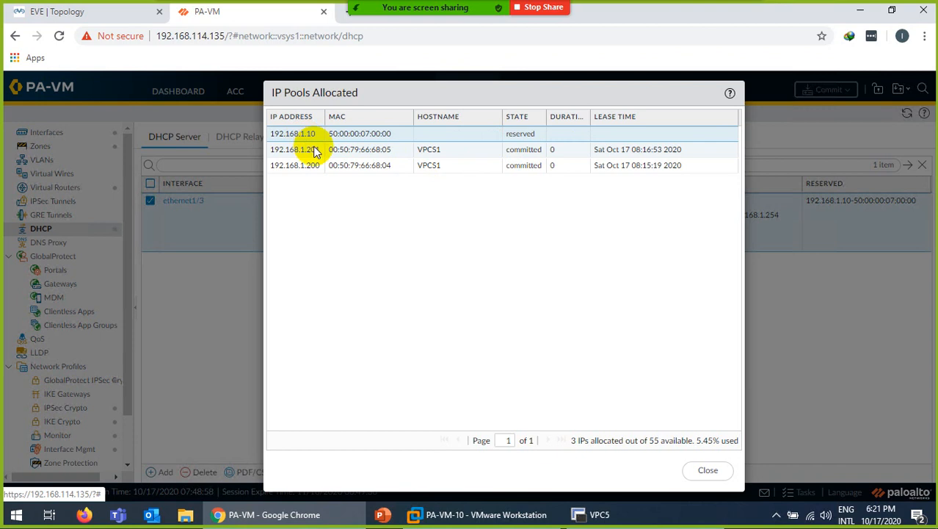
pyautogui.click(100, 14)
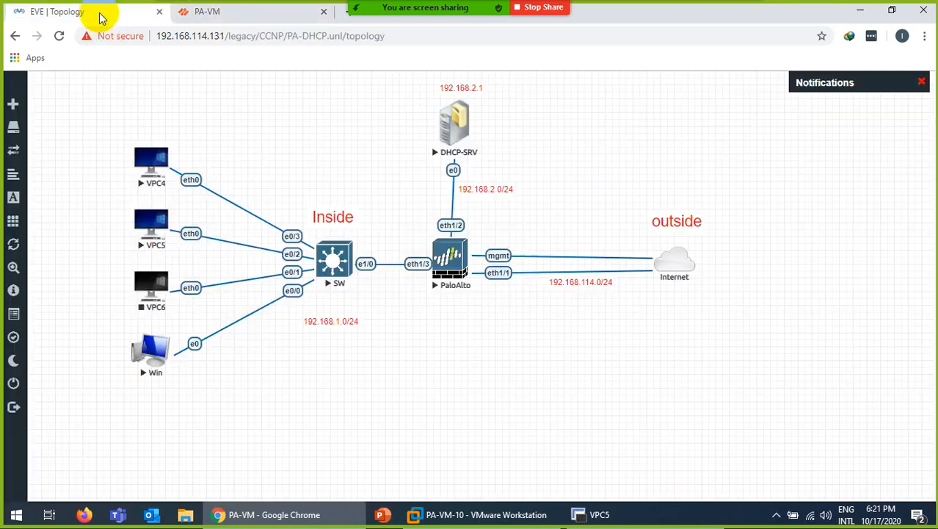
# Start VPC6 and open its SecureCRT console, where it leases 192.168.1.202, then return to PA-VM.
pyautogui.rightClick(156, 294)
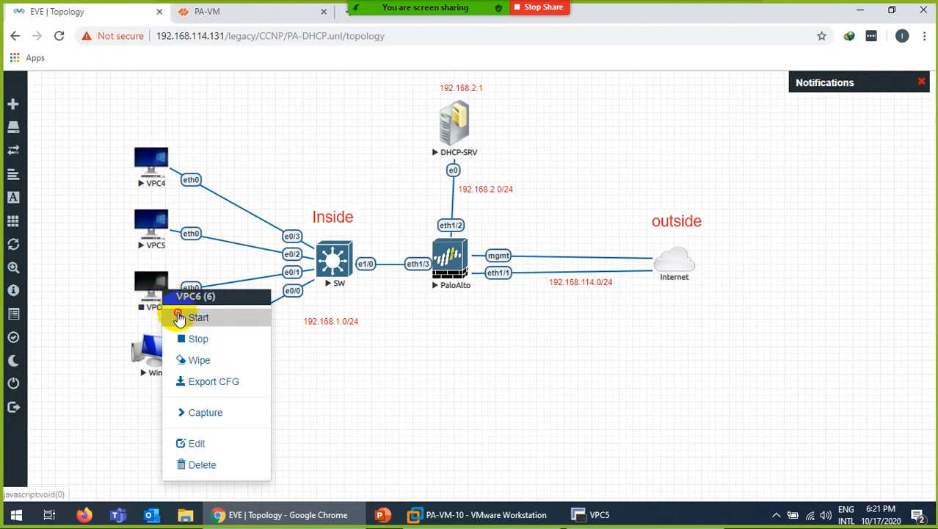
pyautogui.click(183, 316)
pyautogui.click(149, 297)
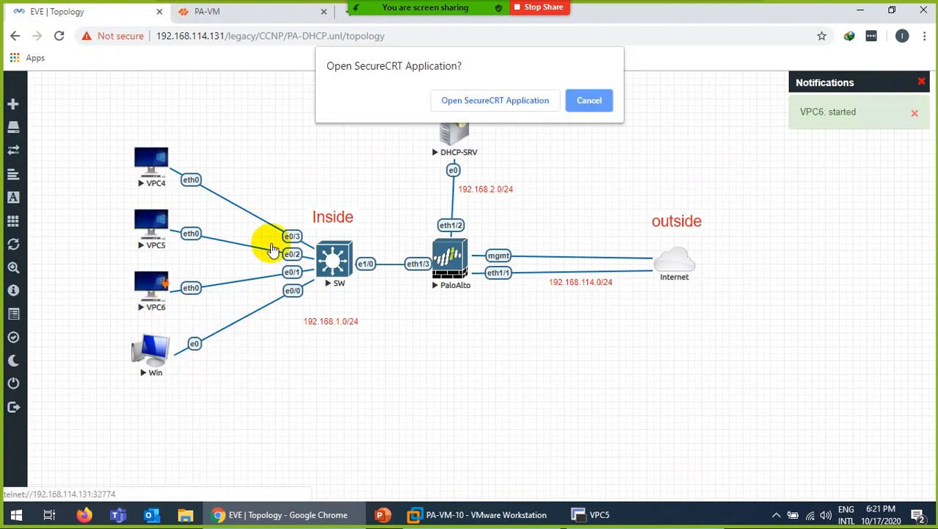
pyautogui.click(488, 100)
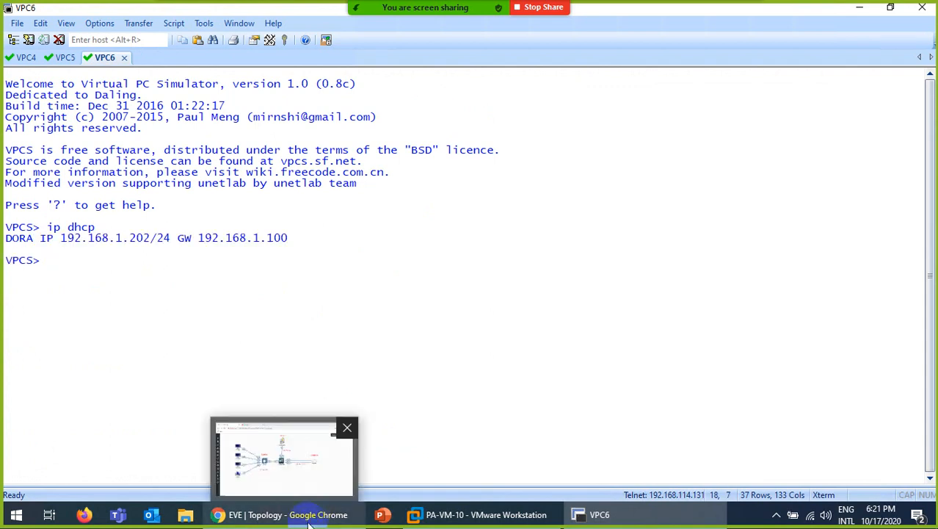
pyautogui.click(340, 441)
pyautogui.click(221, 12)
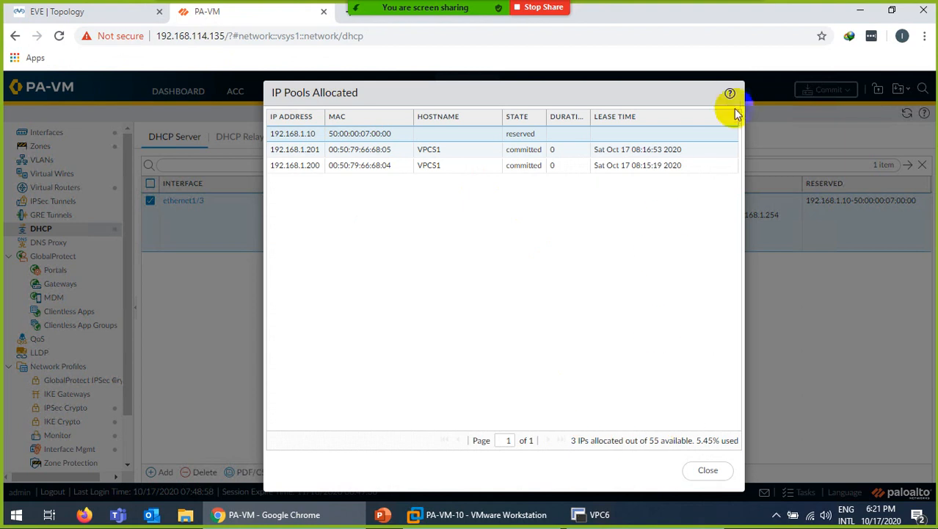
# Reopen View Allocation to show four leases, including 192.168.1.200, 192.168.1.201 and 192.168.1.202.
pyautogui.click(695, 470)
pyautogui.click(701, 201)
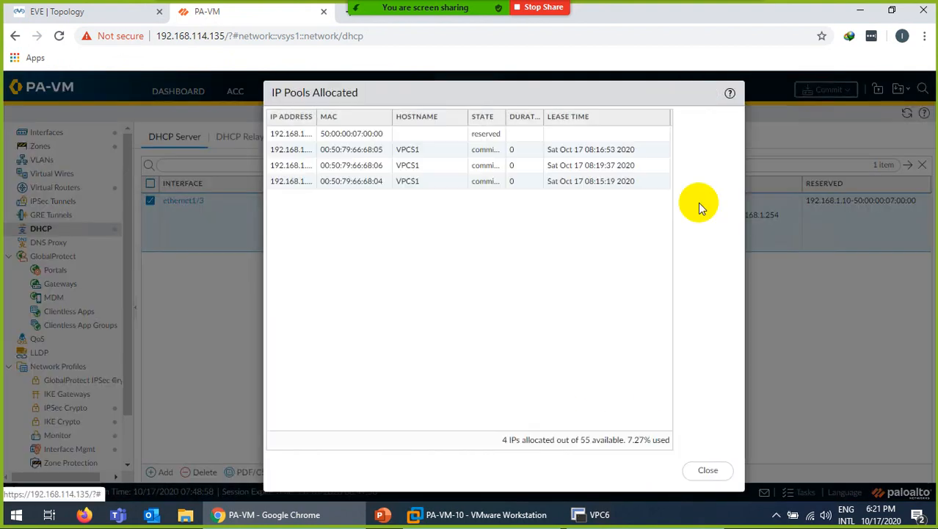
pyautogui.click(430, 156)
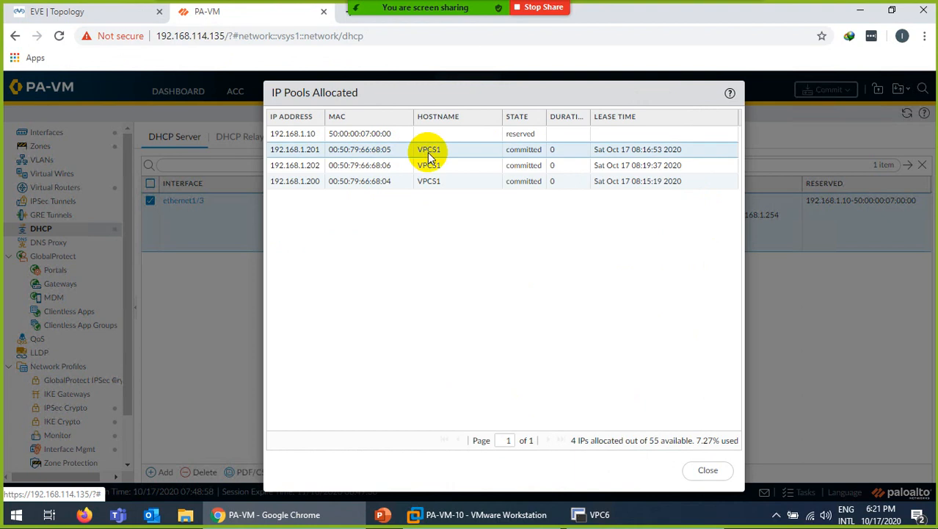
pyautogui.click(435, 165)
pyautogui.click(431, 181)
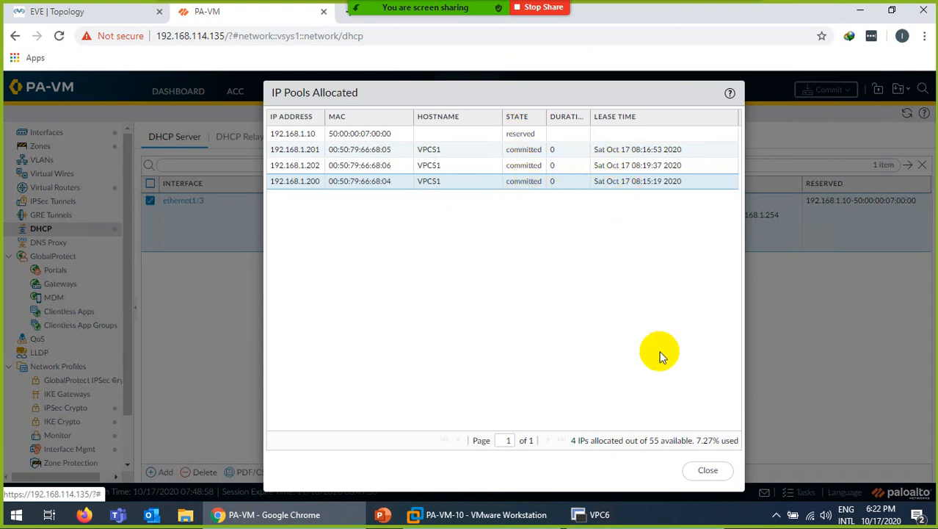
# Close the IP Pools Allocated list and leave the full-screen remote desktop.
pyautogui.click(706, 470)
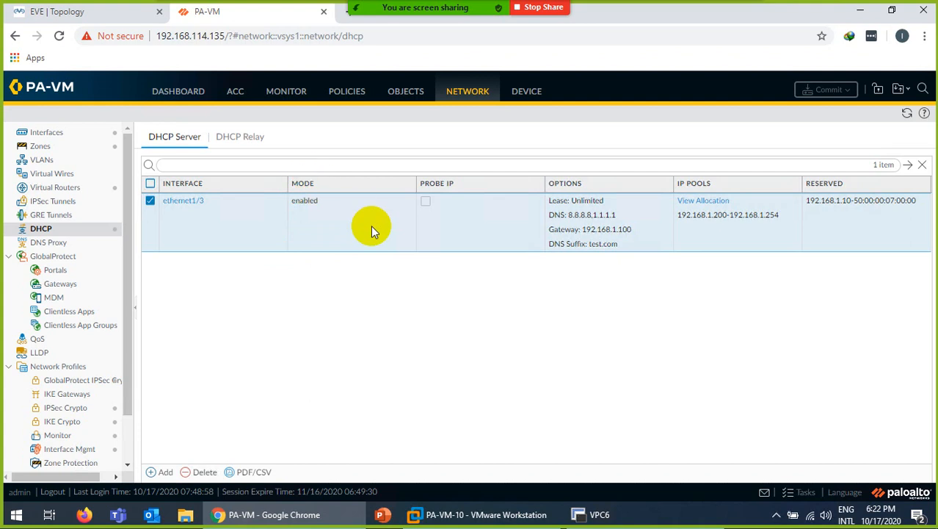
pyautogui.moveTo(654, 5)
pyautogui.click(623, 9)
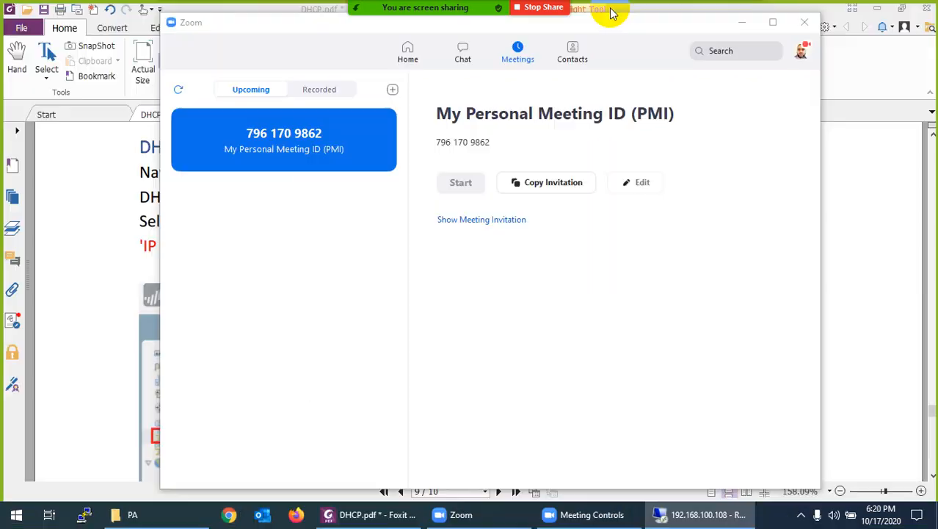
# Minimise Zoom and scroll DHCP.pdf to the View Allocation screenshot on page 10.
pyautogui.click(742, 22)
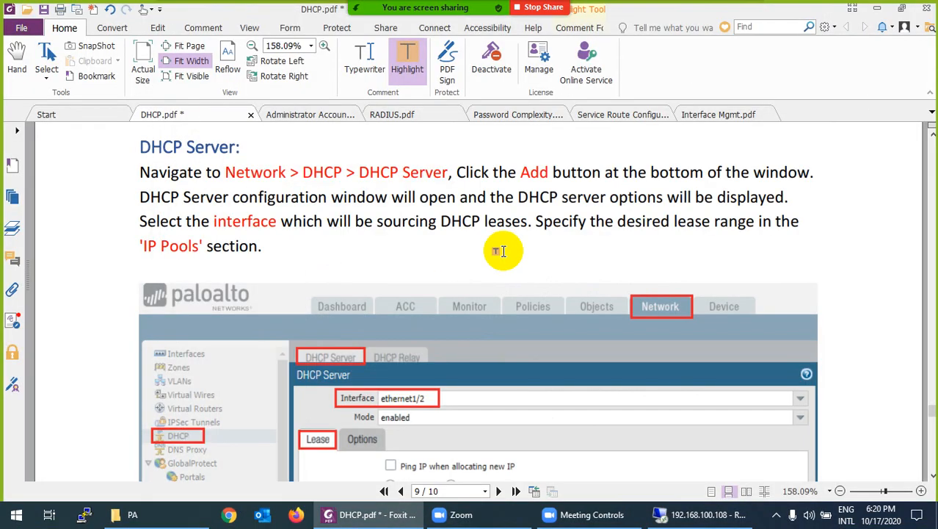
pyautogui.scroll(-15, 499, 247)
pyautogui.scroll(-8, 423, 306)
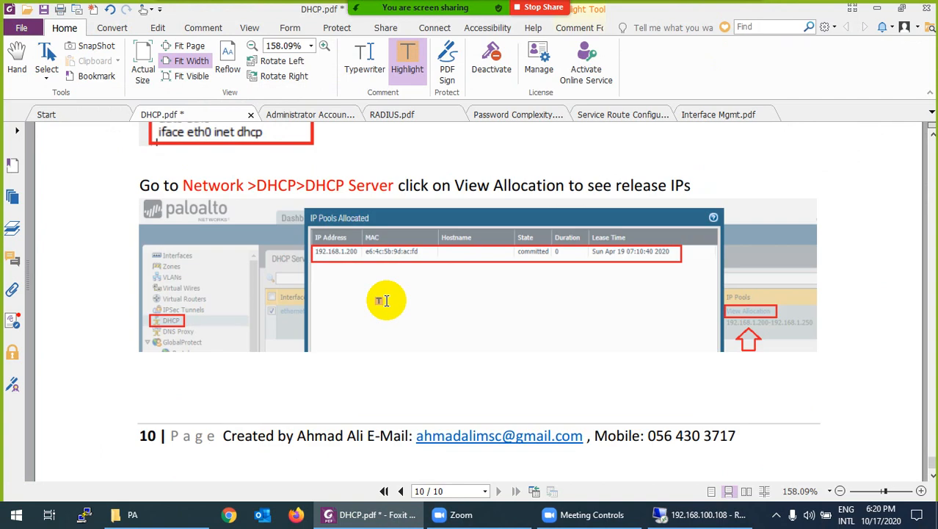
pyautogui.scroll(8, 386, 301)
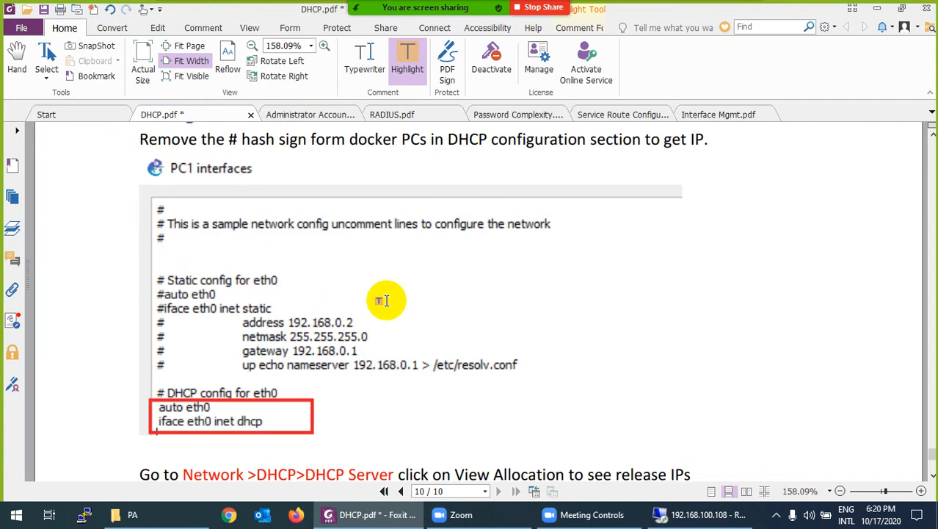
pyautogui.scroll(4, 380, 301)
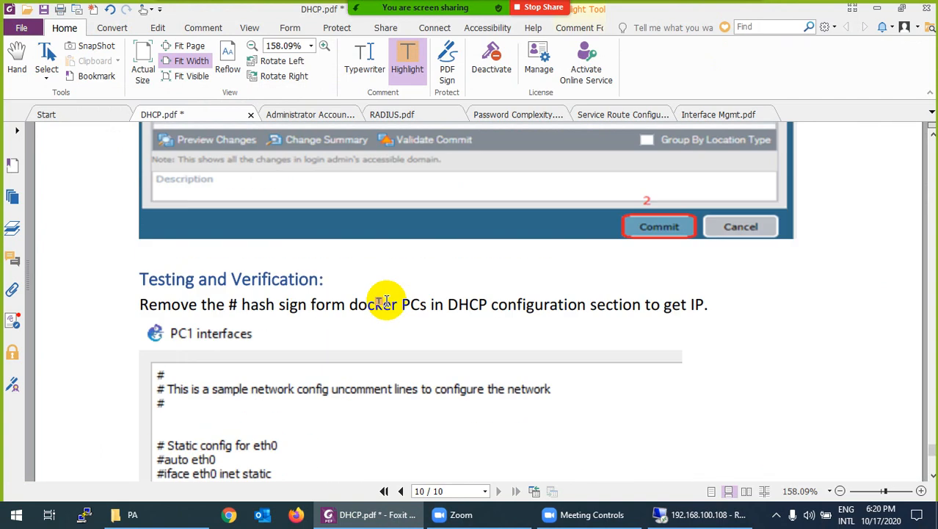
pyautogui.scroll(-12, 386, 301)
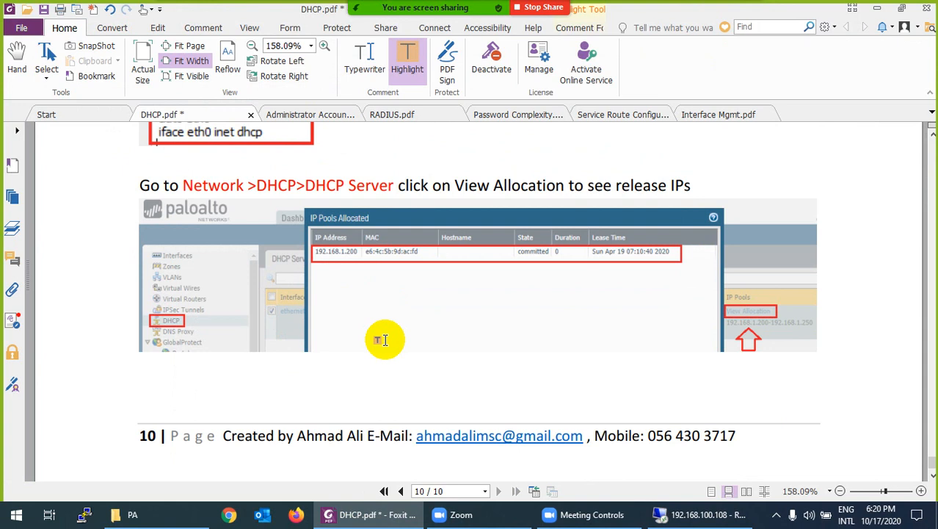